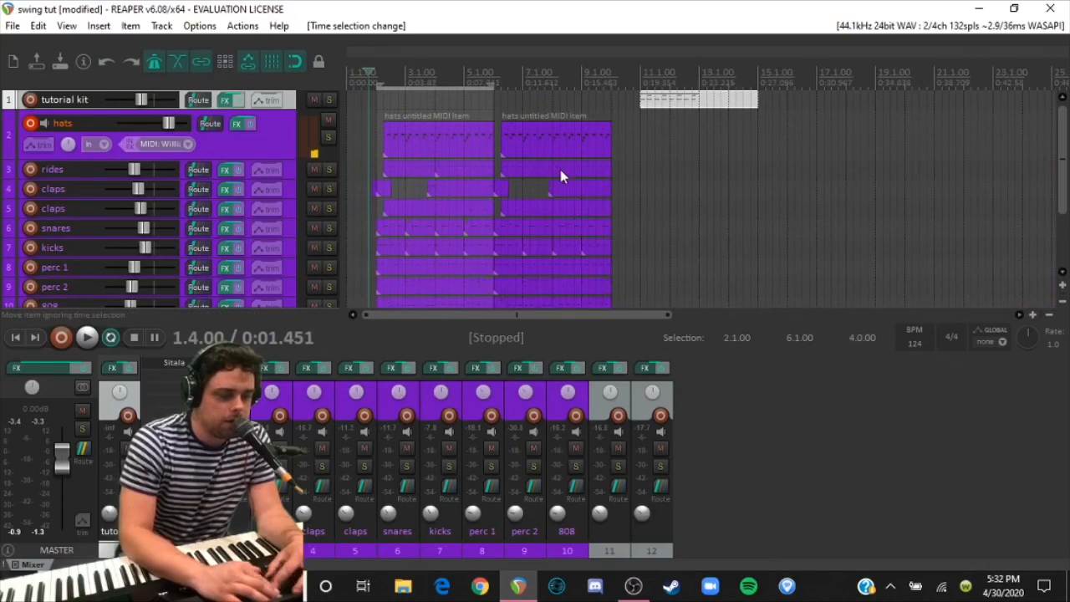
Step: Play back the arrangement looped over bars 2 to 6
scroll(463, 162, "up", 3)
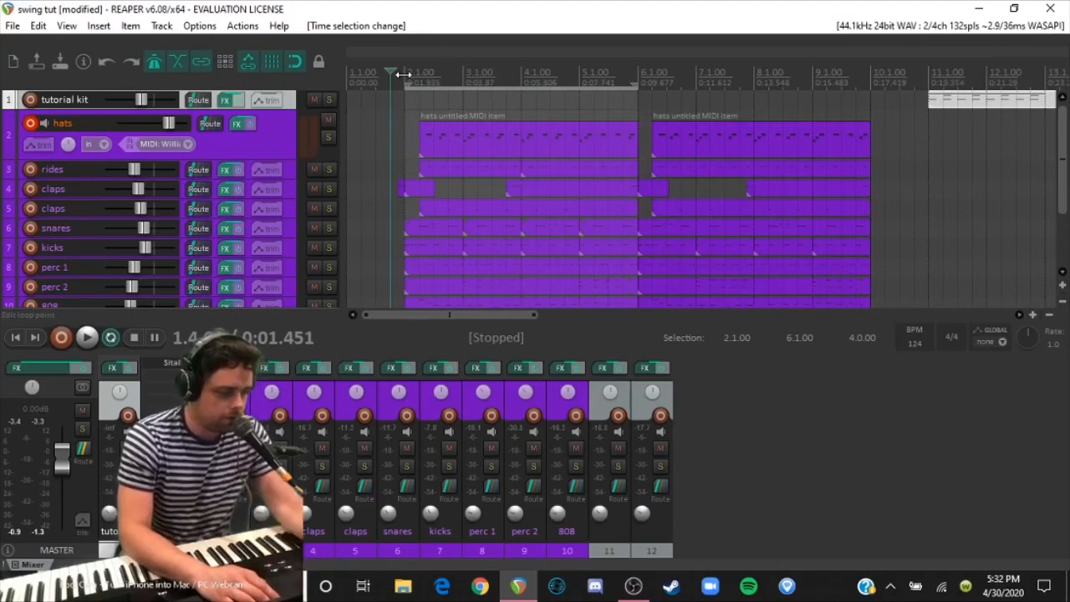
key("space")
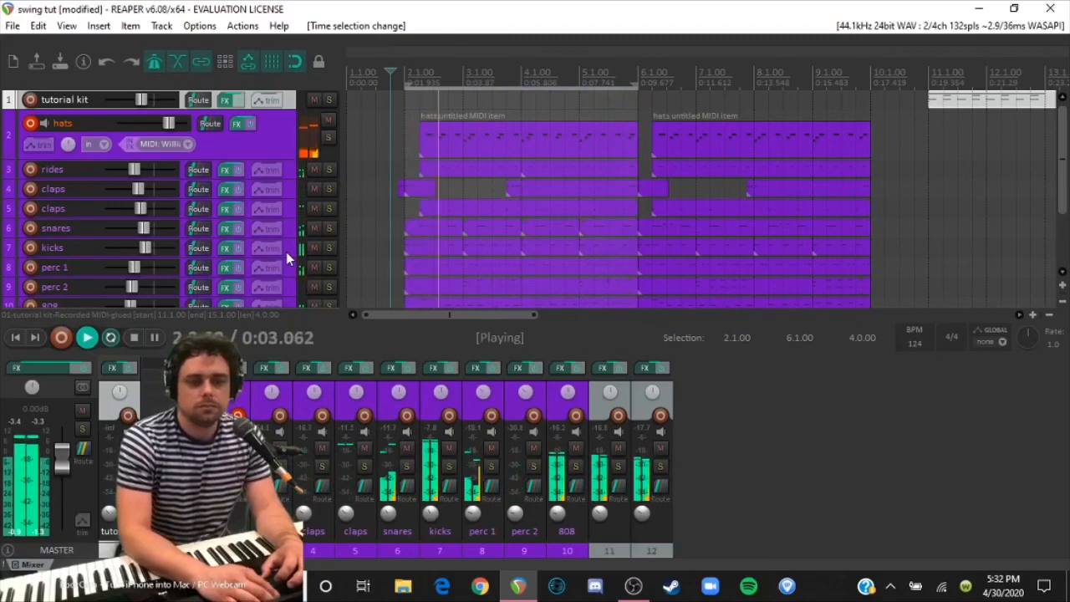
key("space")
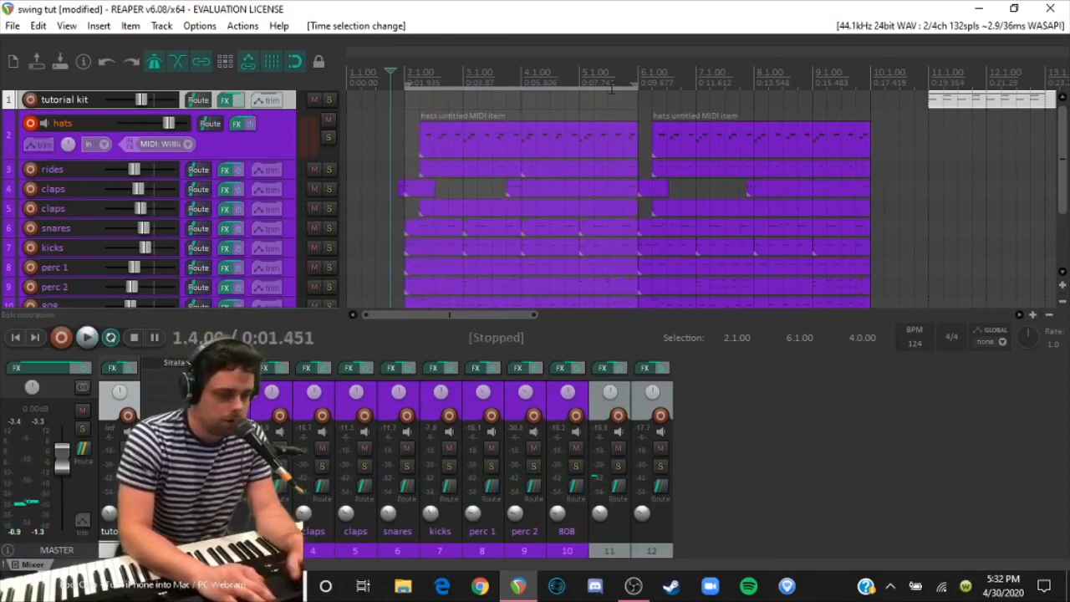
Step: Set the time selection from 6.1.00 to 10.1.00 and play back that section
left_click_drag(613, 87, 832, 90)
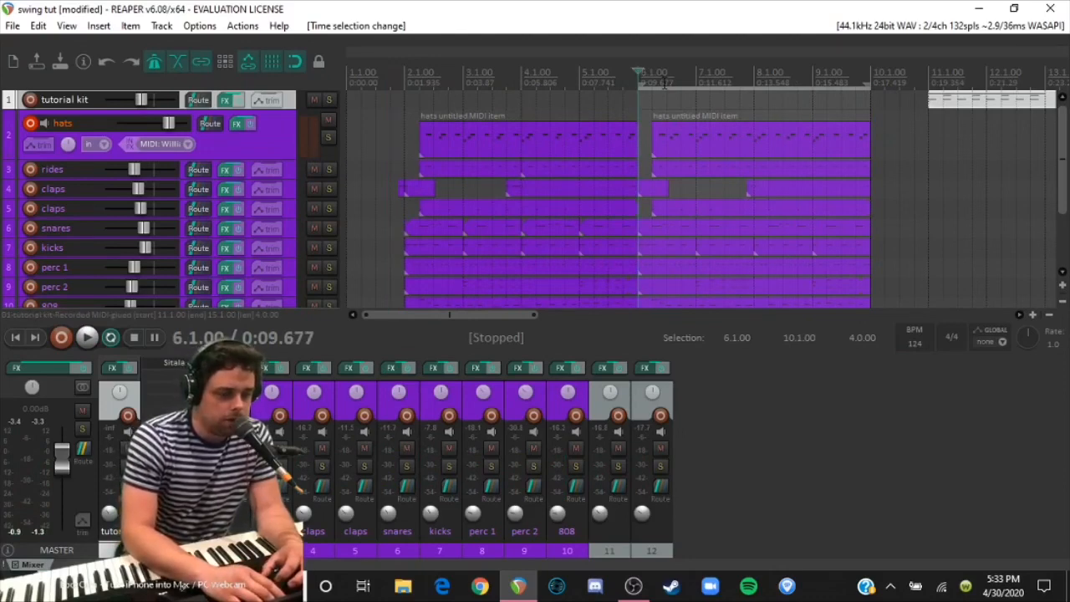
key("space")
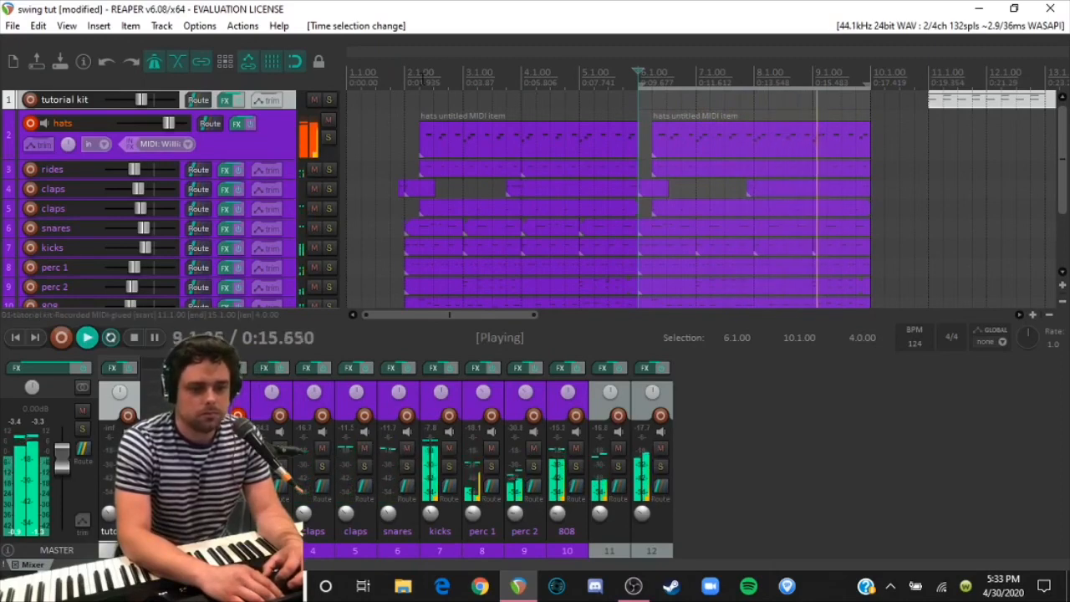
key("space")
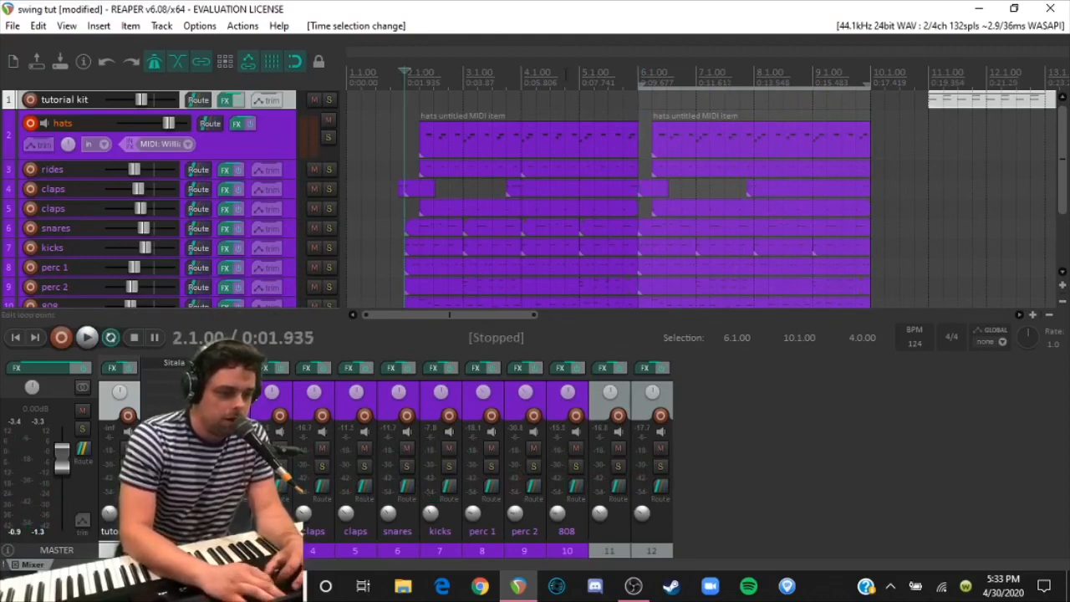
Step: Set the time selection from 2.1.00 to 6.1.00 and play back that section for comparison
left_click_drag(405, 82, 640, 83)
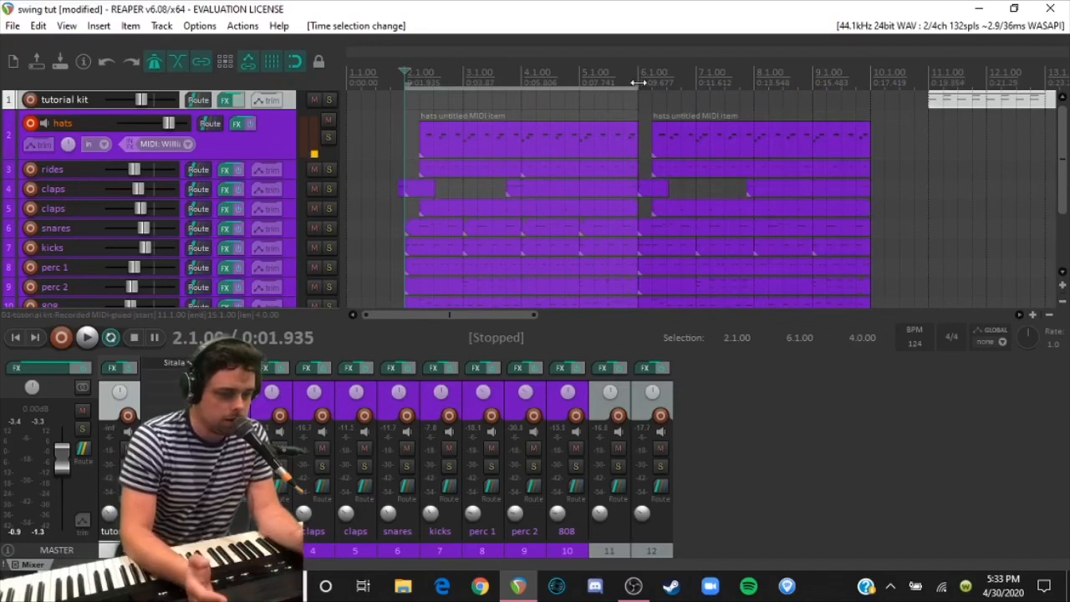
key("space")
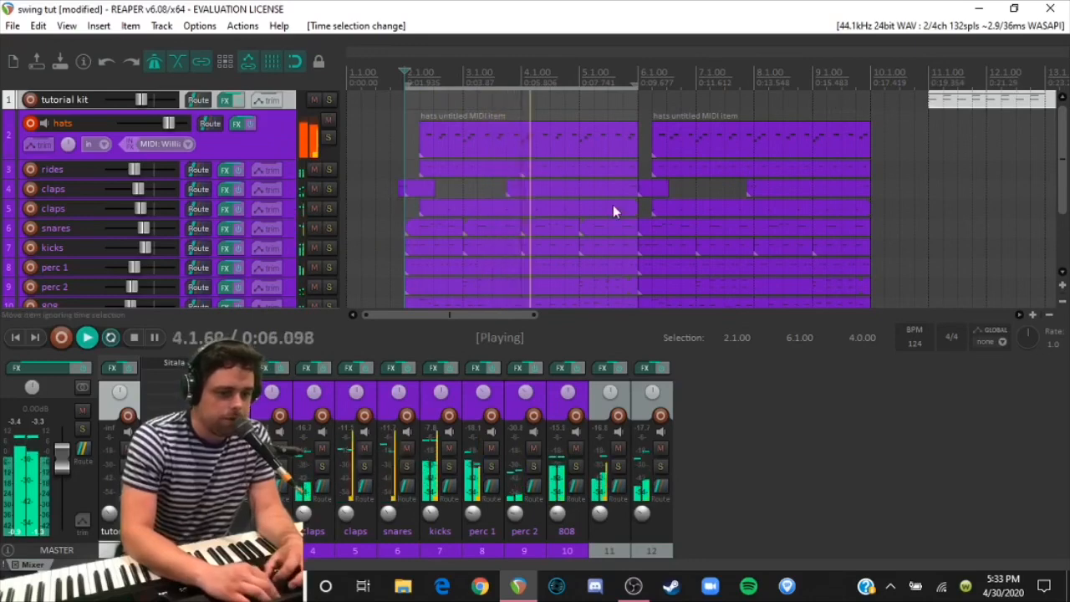
scroll(676, 148, "down", 2)
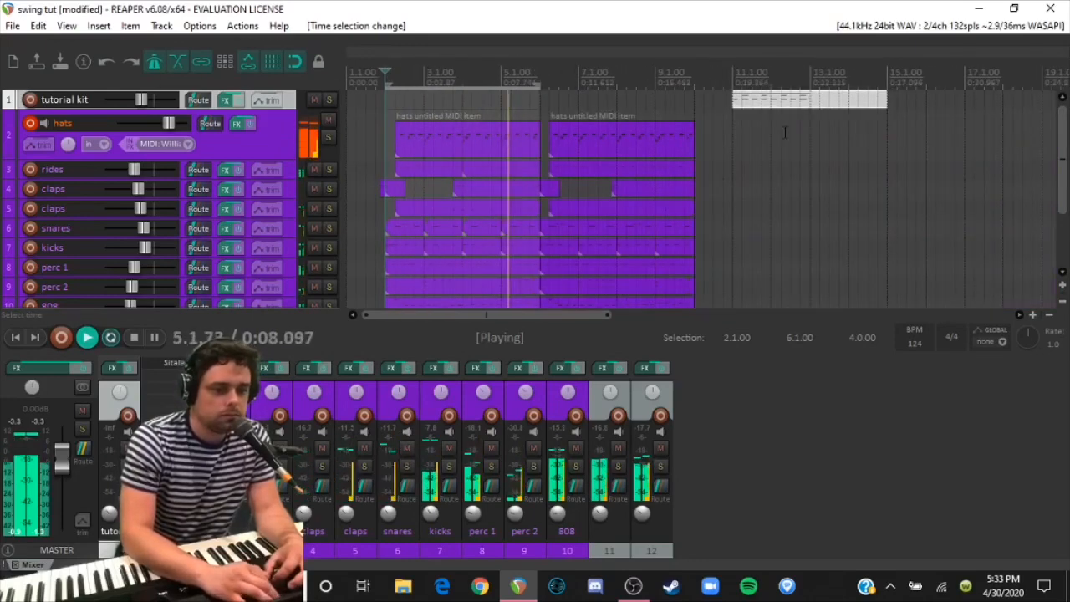
key("space")
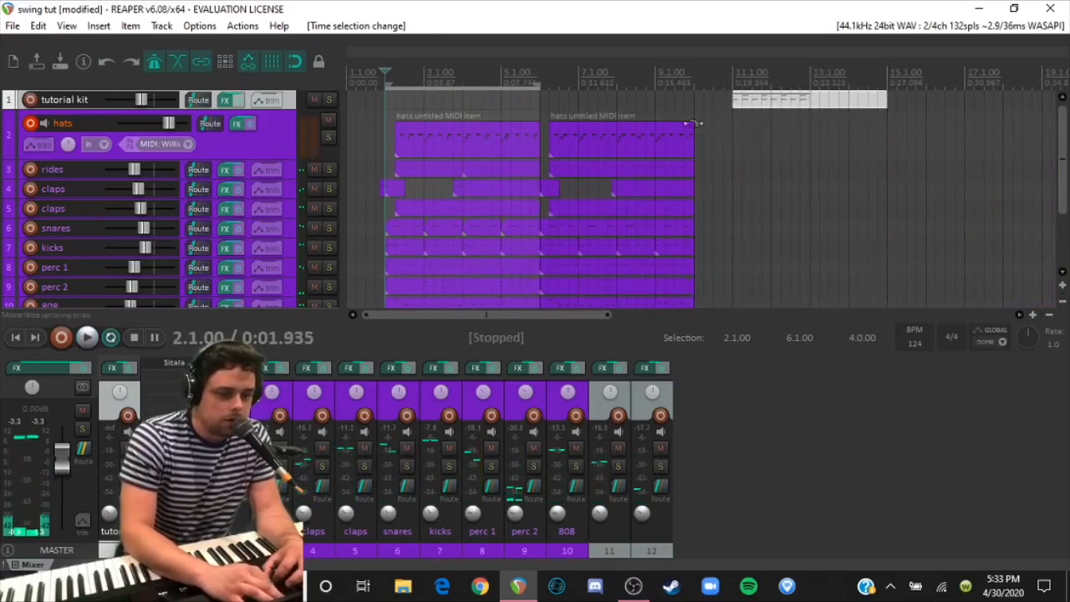
Step: Open the tutorial kit track's MIDI item for note editing and show it from the start of bar 11
left_click(733, 147)
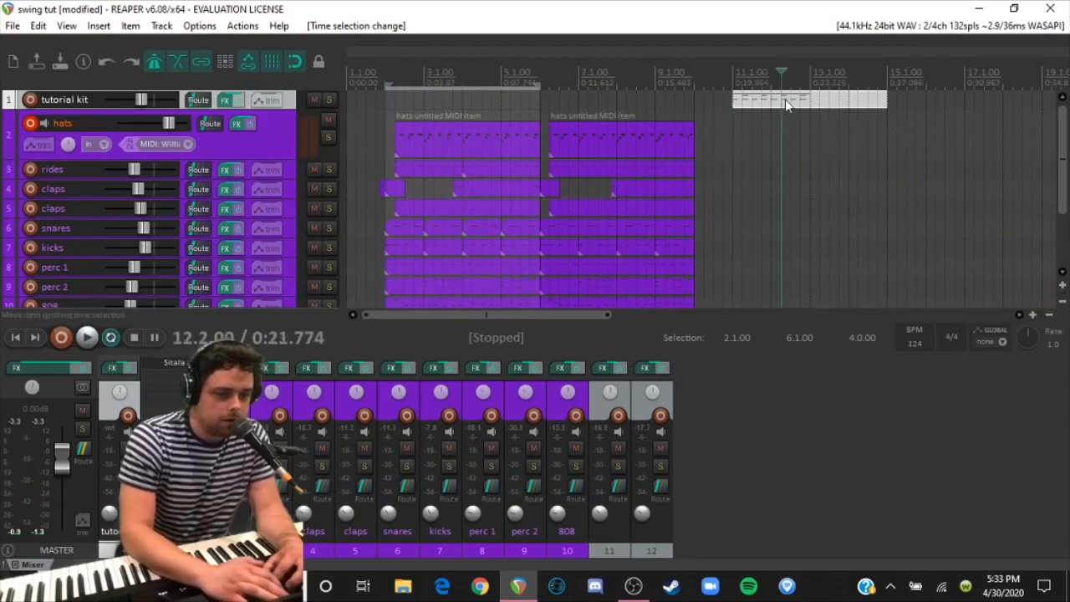
double_click(785, 99)
scroll(425, 344, "up", 5)
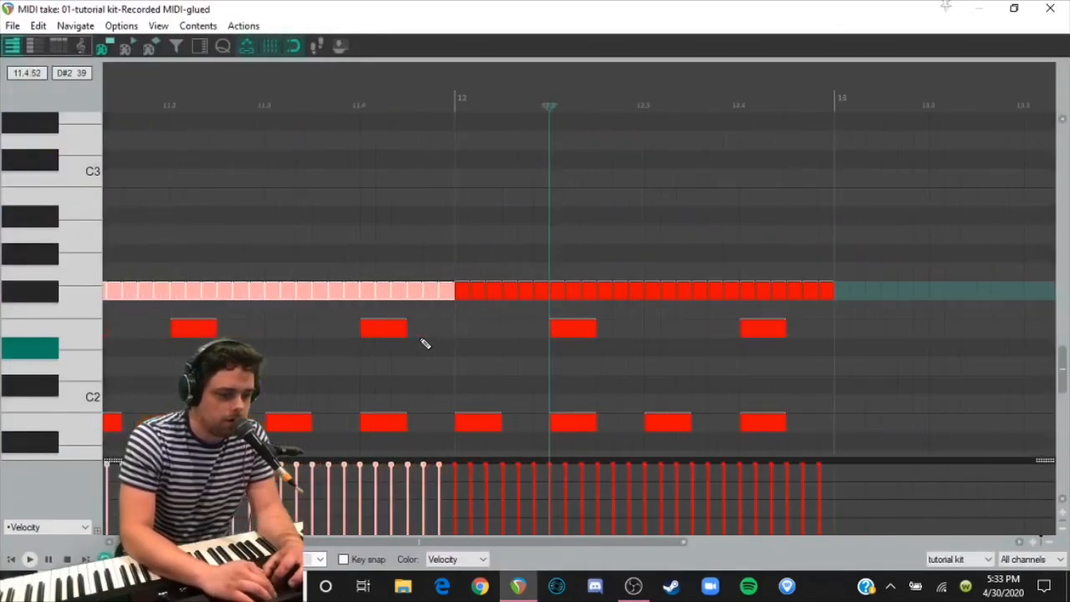
left_click_drag(556, 544, 474, 543)
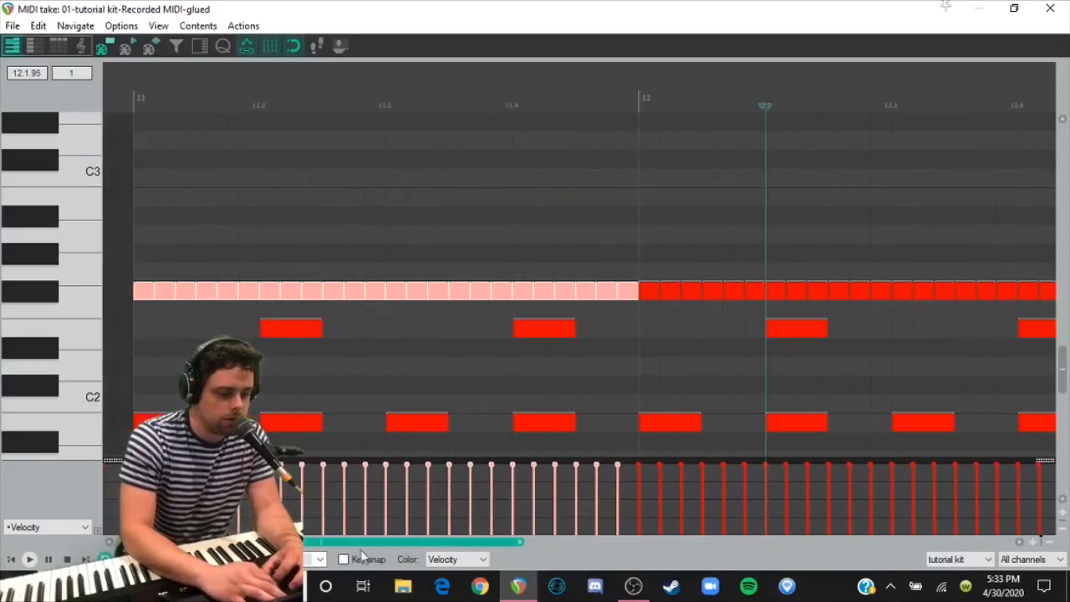
Step: Examine how the F#2 hi-hat notes subdivide each kick beat in bar 11
left_click(150, 259)
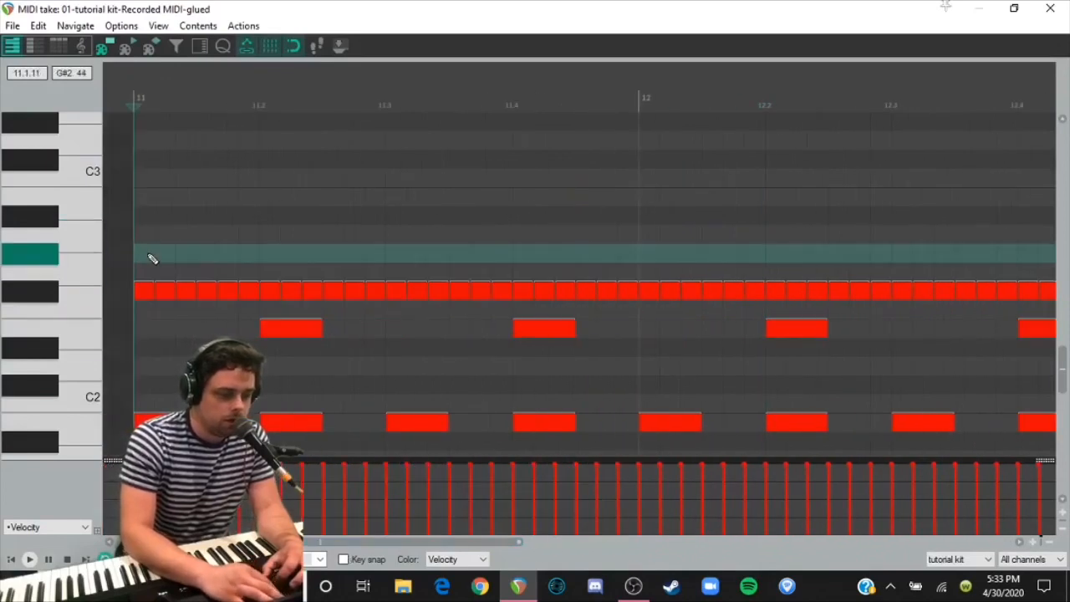
left_click_drag(144, 252, 261, 322)
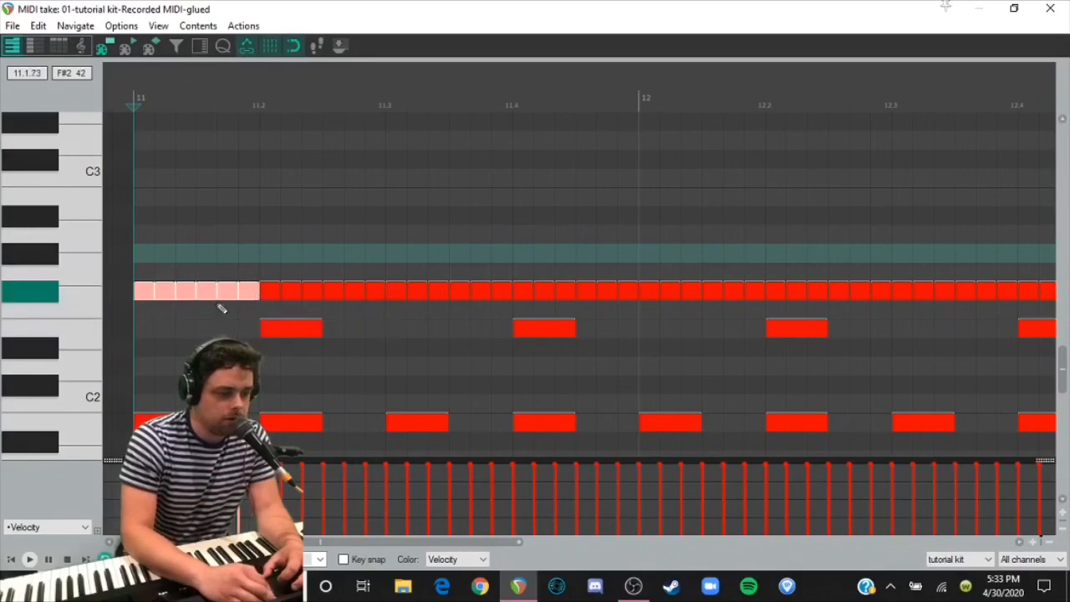
left_click(163, 422)
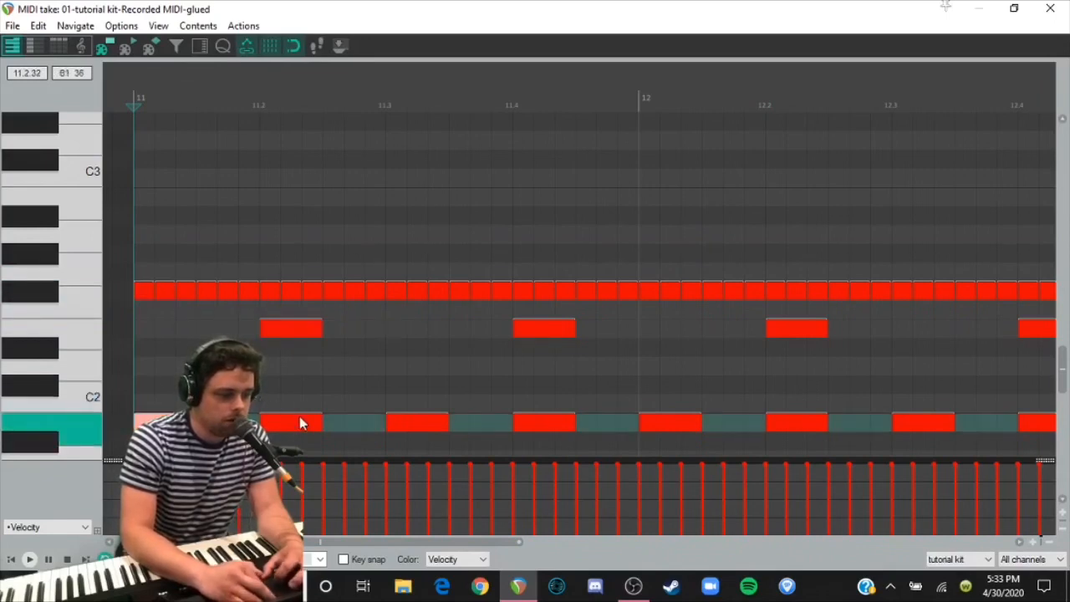
left_click(419, 426)
left_click(283, 426)
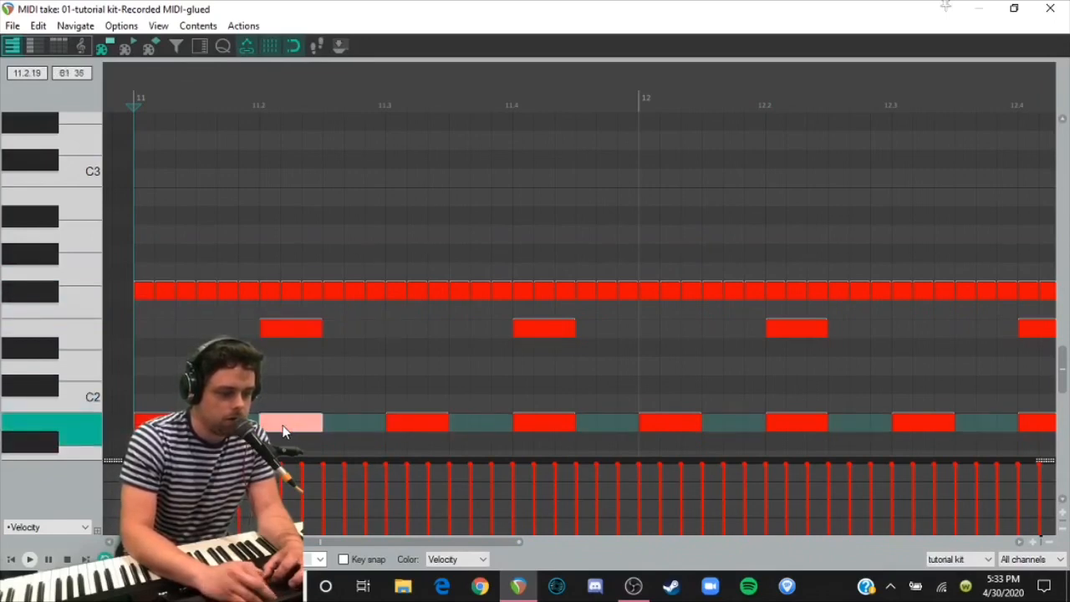
left_click(150, 422)
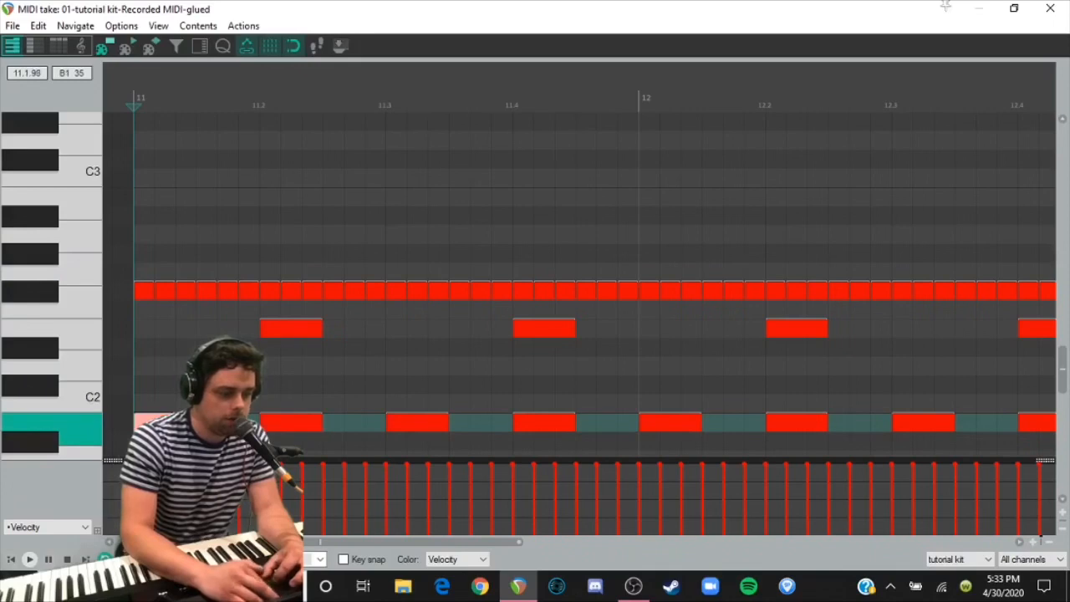
left_click(432, 421)
left_click(561, 422)
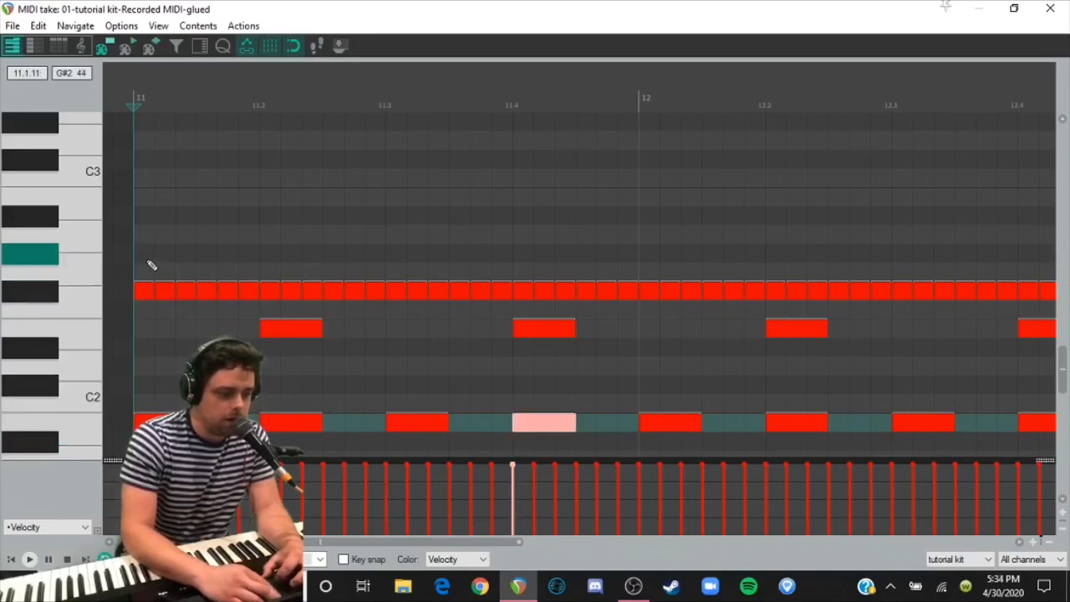
left_click_drag(148, 260, 262, 326)
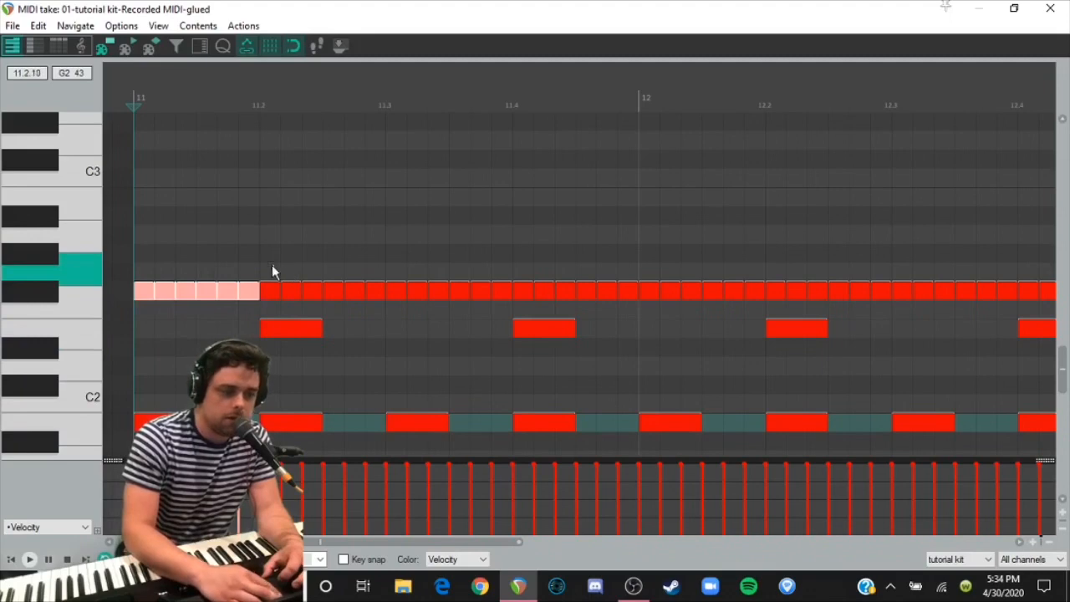
left_click_drag(272, 266, 382, 301)
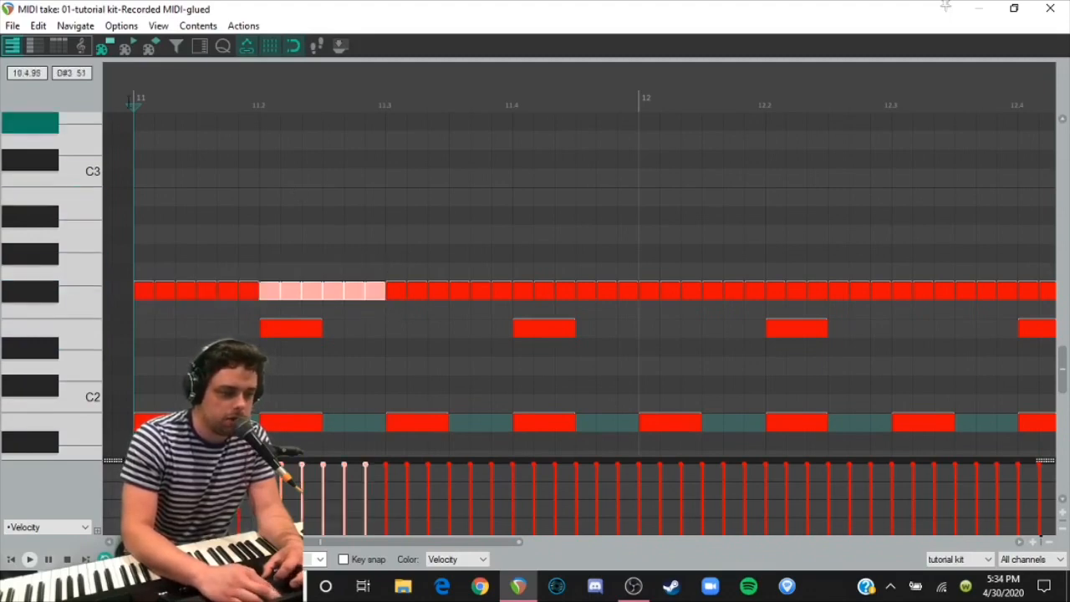
Step: Play the straight hi-hat pattern from the start of bar 11 twice
key("space")
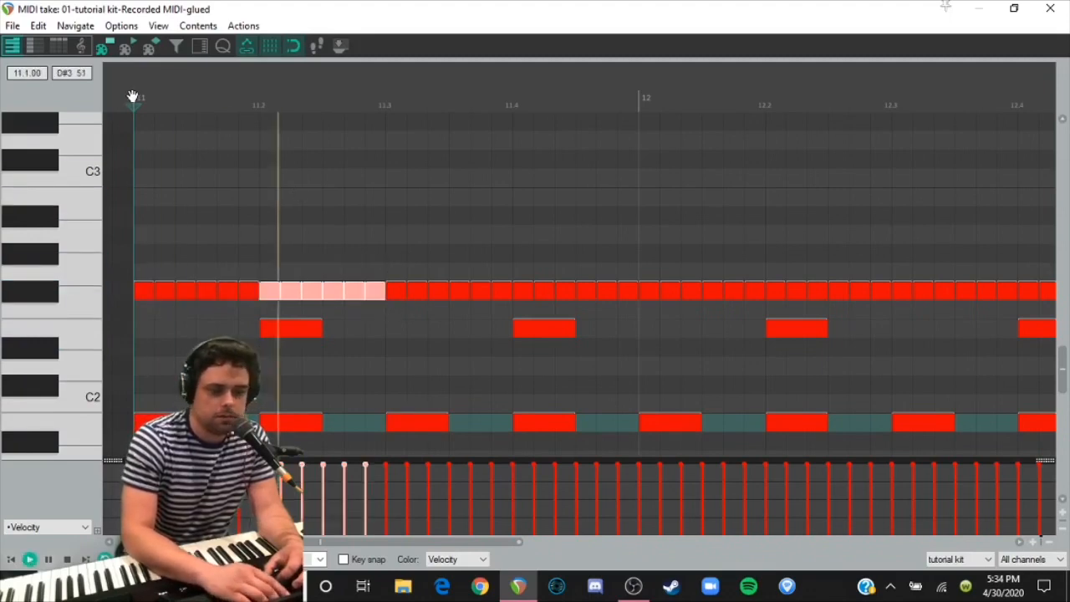
key("space")
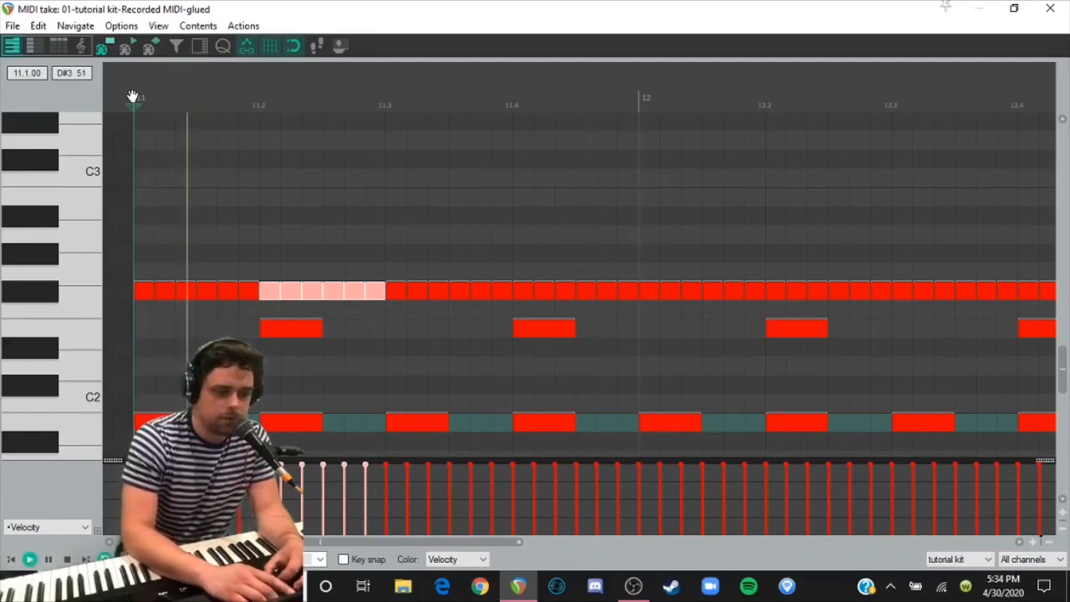
key("space")
key("space")
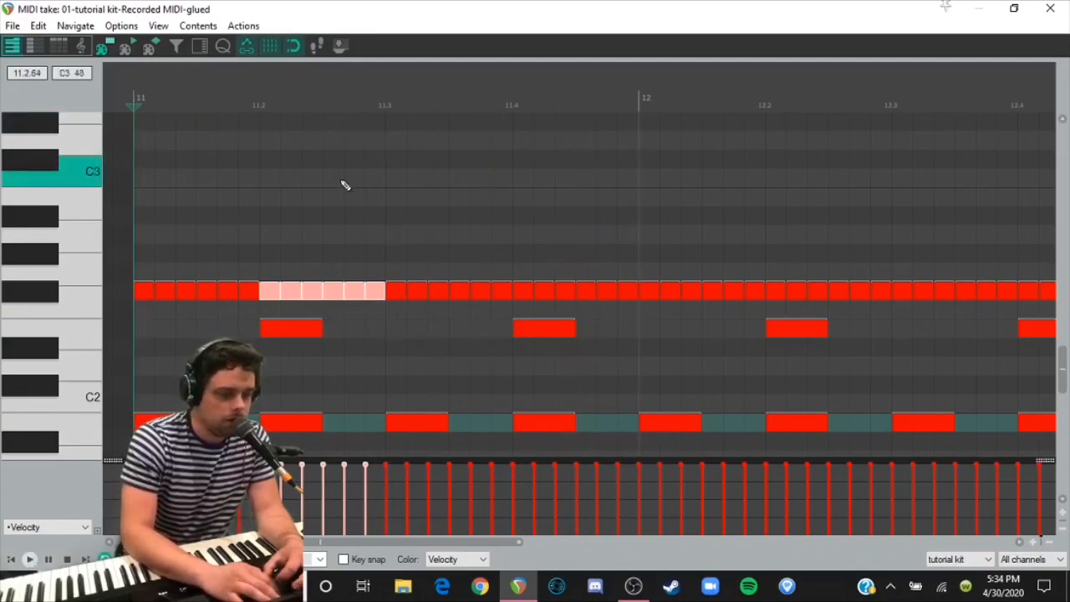
Step: Delete the second and fifth hi-hat notes in the first beat of bar 11
left_click(178, 268)
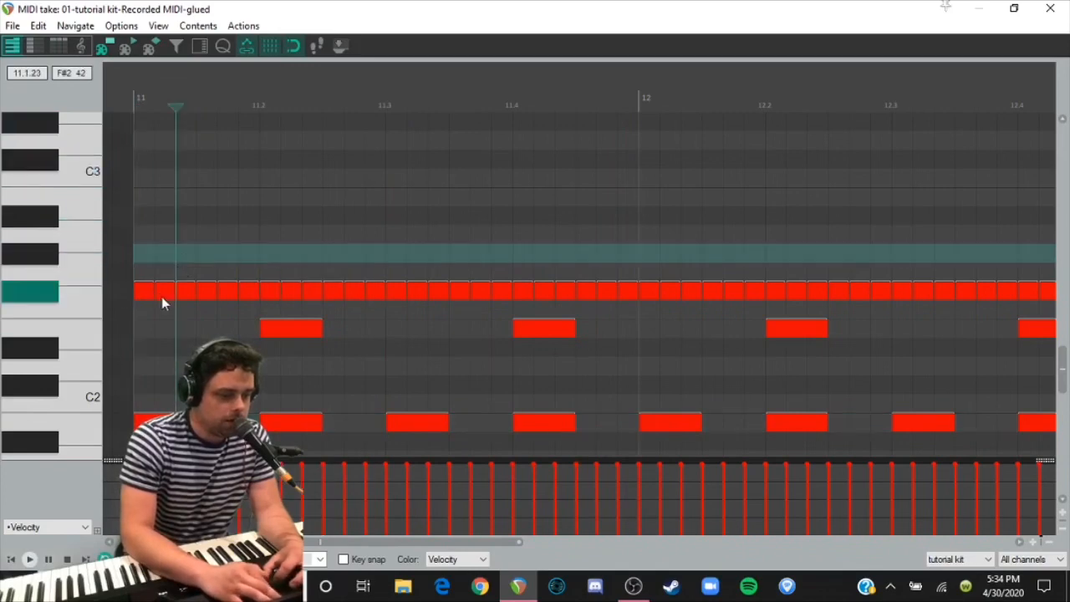
left_click(163, 291)
key("Delete")
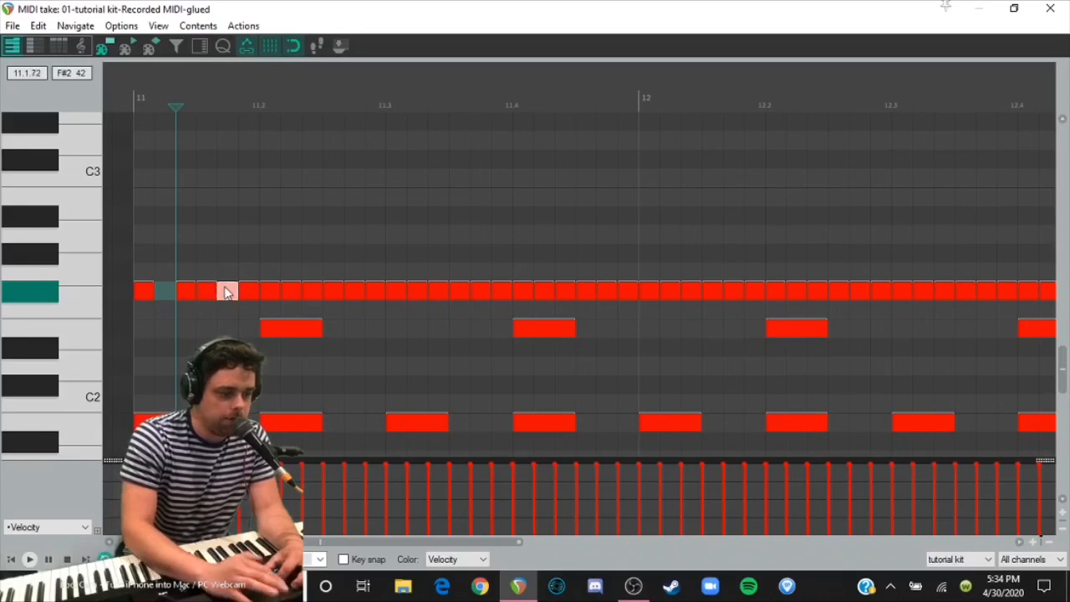
key("Delete")
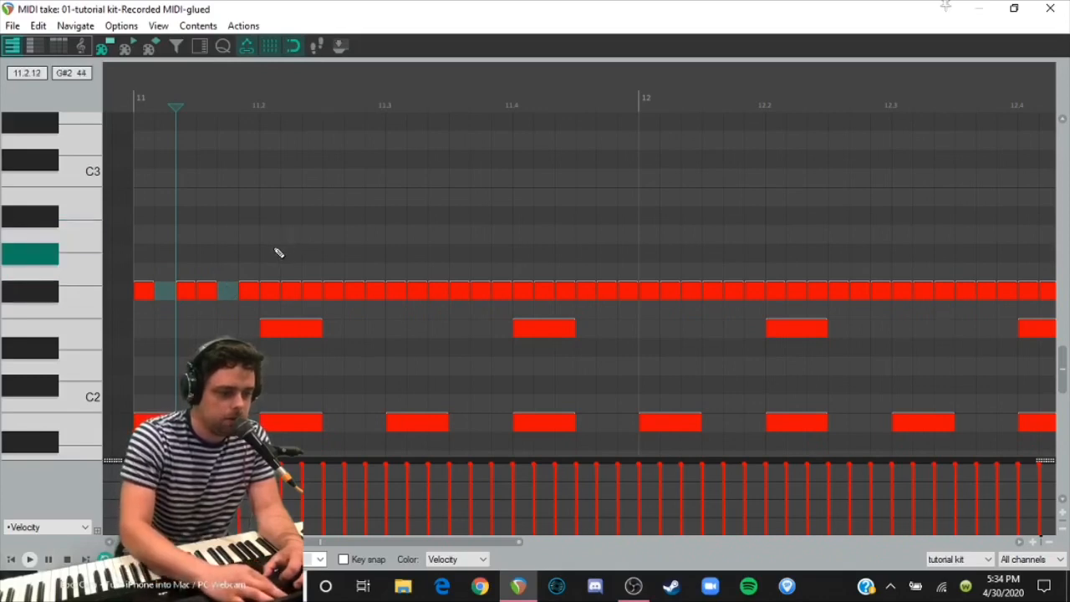
Step: Replace the hi-hats in beats 2 to 4 of bar 11 with three duplicates of the first beat's hi-hat pattern
left_click_drag(271, 250, 630, 303)
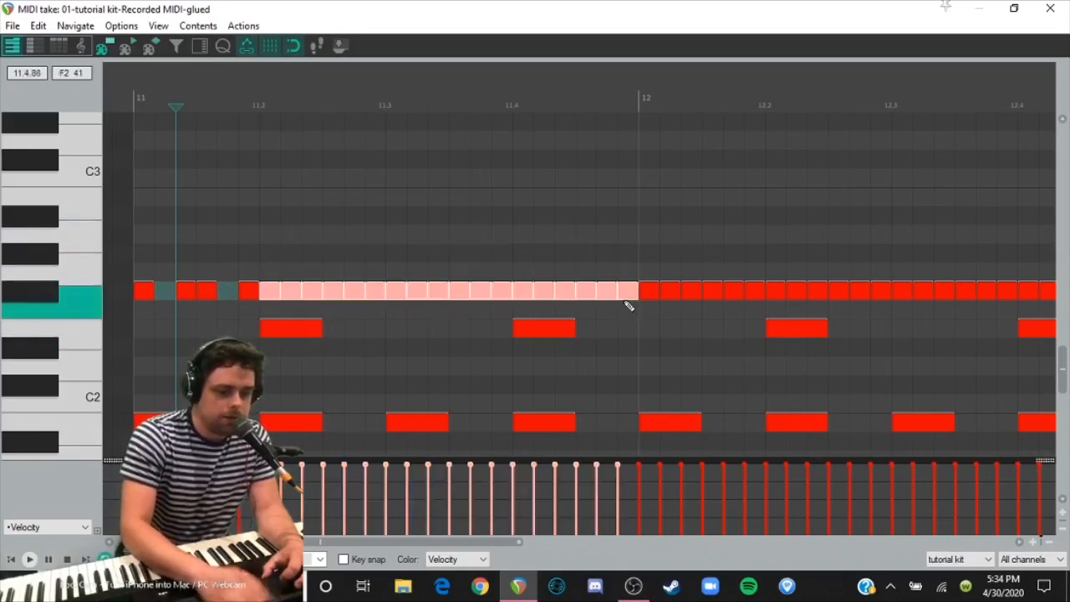
key("Delete")
left_click_drag(285, 260, 148, 296)
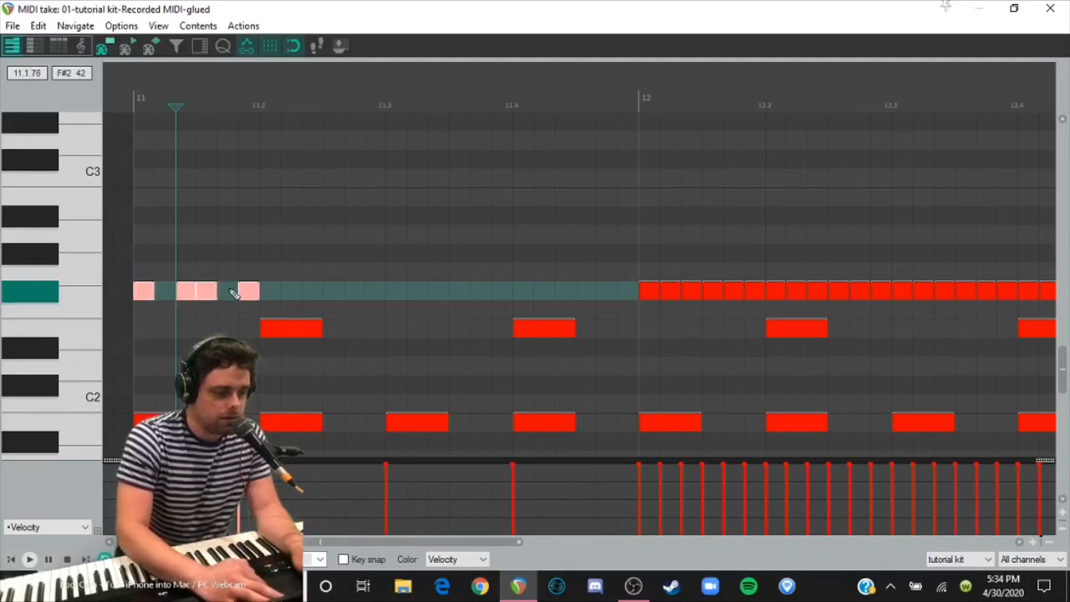
left_click(259, 102)
key("ctrl+d")
key("ctrl+d")
key("ctrl+d")
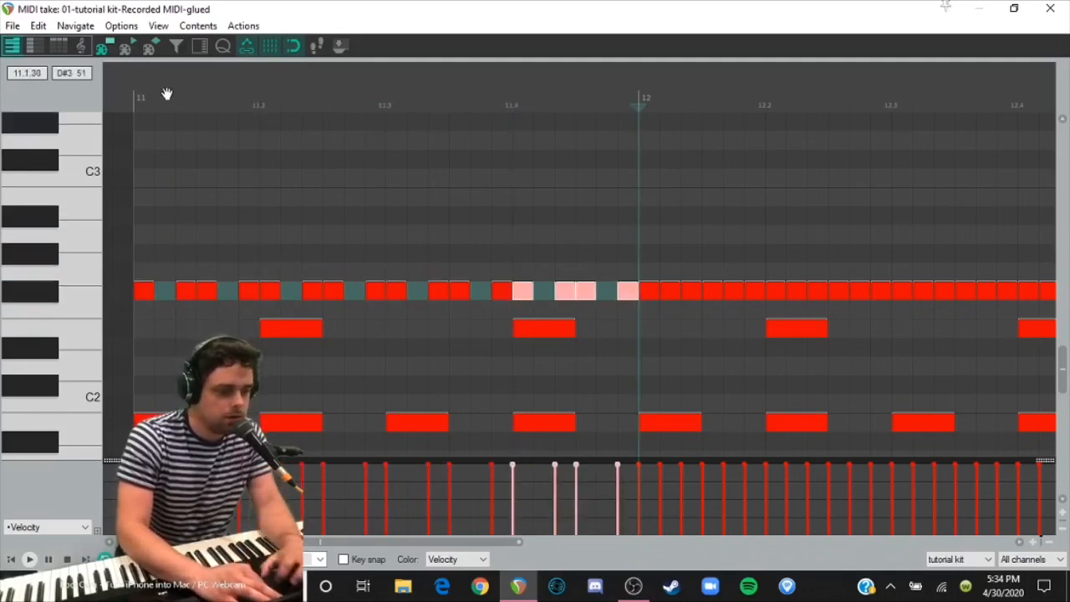
Step: Play the drum pattern with the thinned hi-hats from the start of bar 11
left_click(134, 95)
key("space")
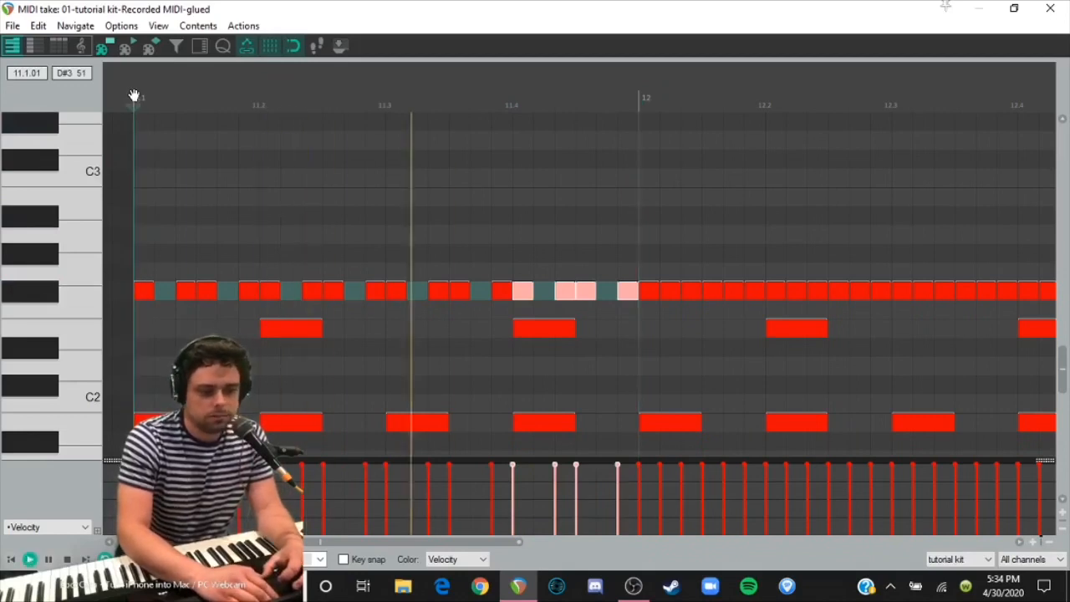
key("space")
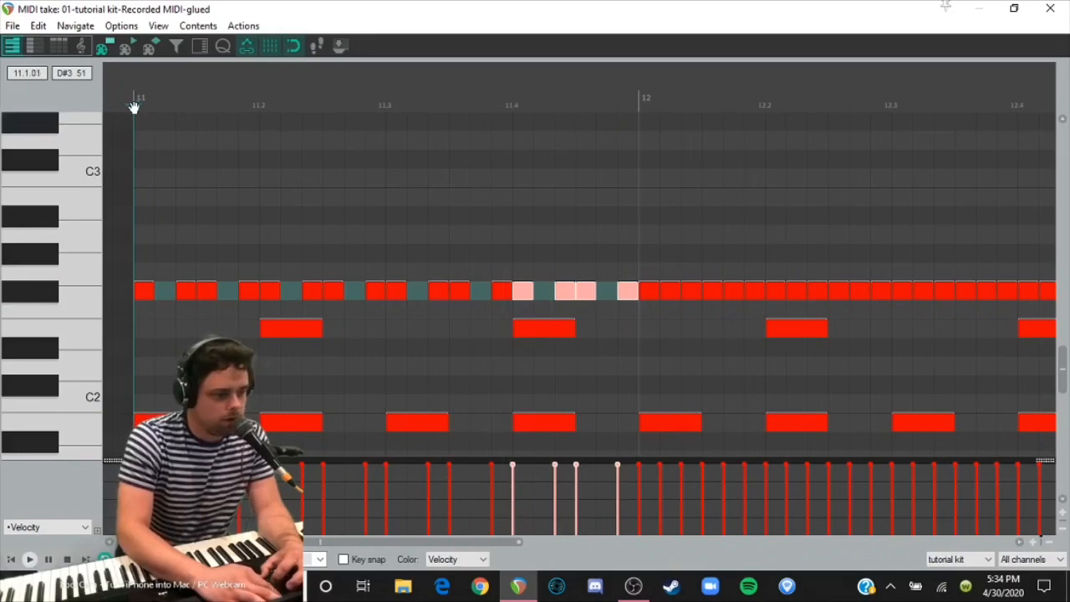
Step: Set the loop selection to the first beat of bar 11, select its third-position hi-hat note, and play the loop
left_click_drag(134, 104, 259, 105)
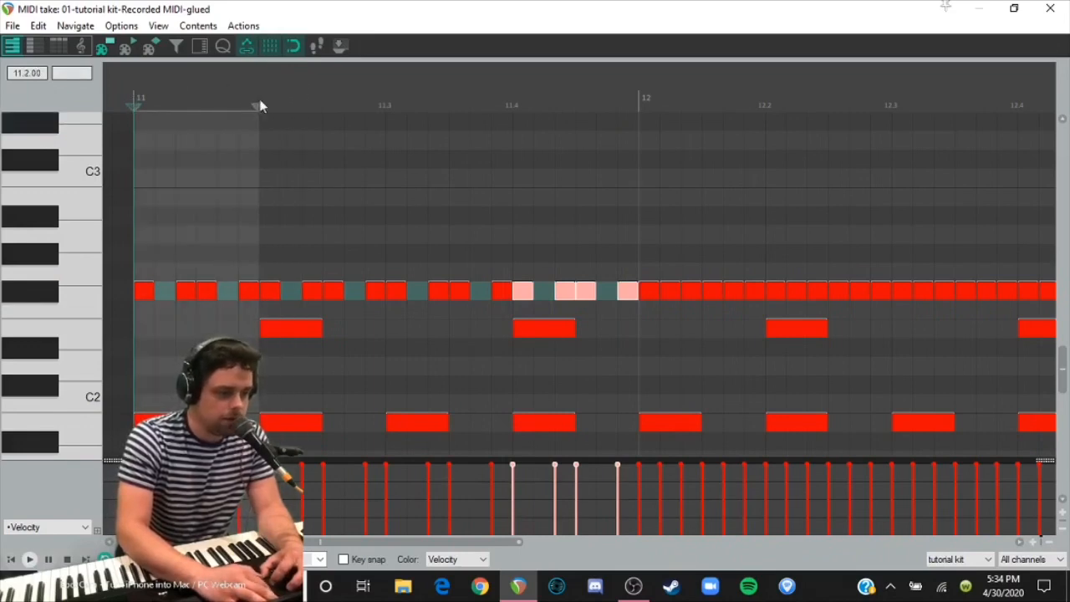
left_click_drag(142, 255, 259, 318)
left_click(181, 292)
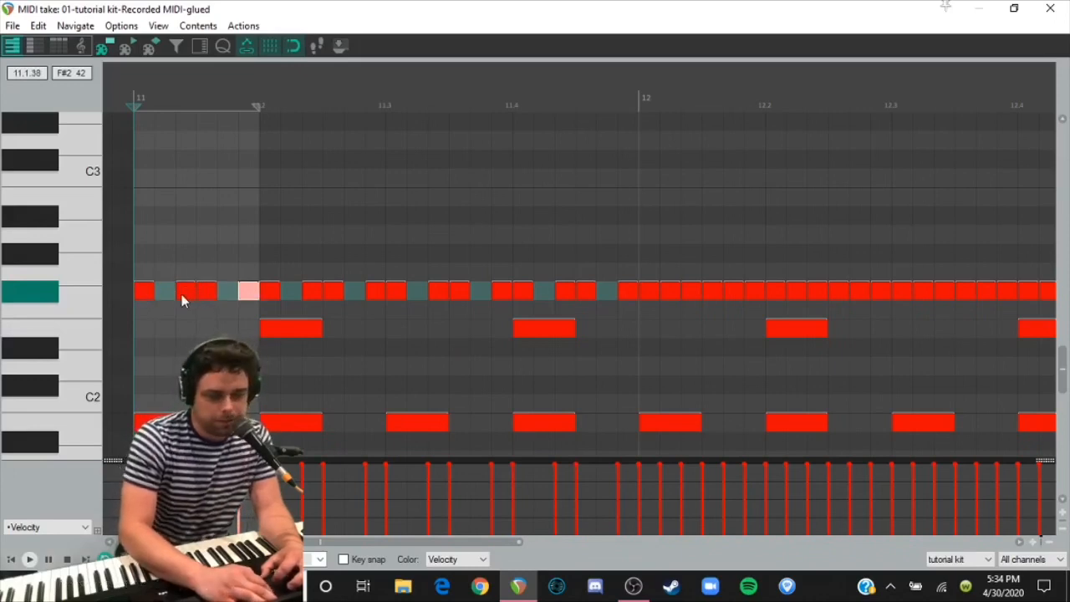
left_click(184, 293)
key("space")
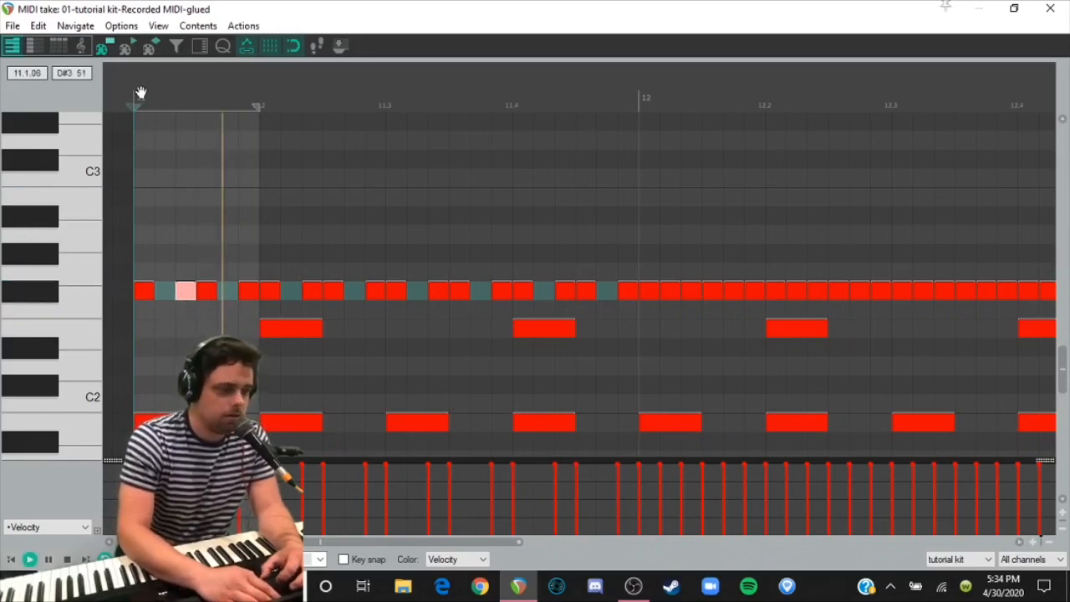
Step: Stop playback and draw four equal sixteenth notes on the G#2 row across the first beat of bar 11
key("space")
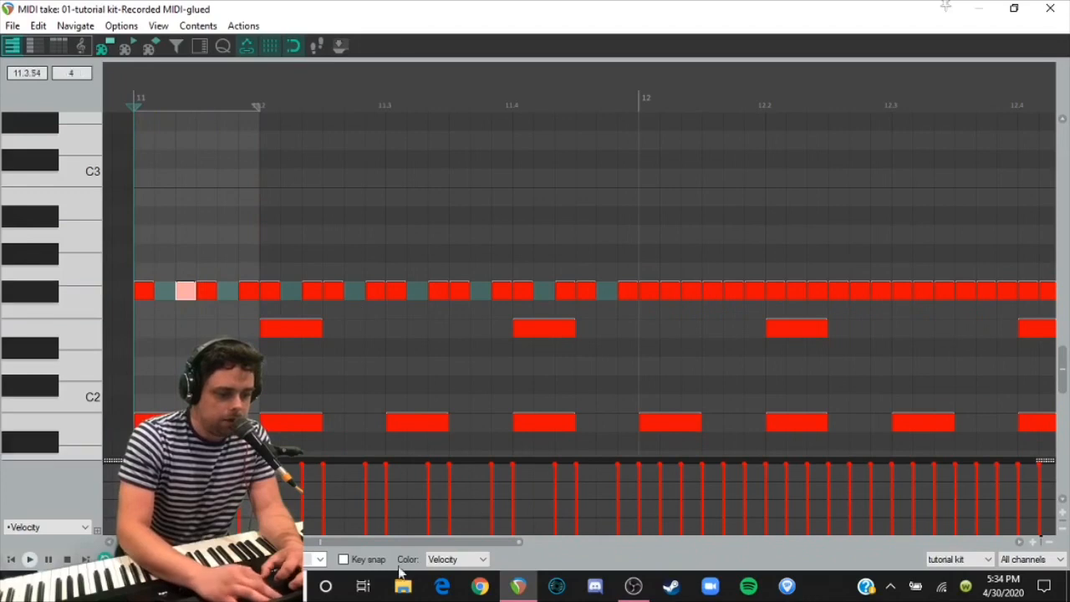
left_click_drag(138, 253, 241, 260)
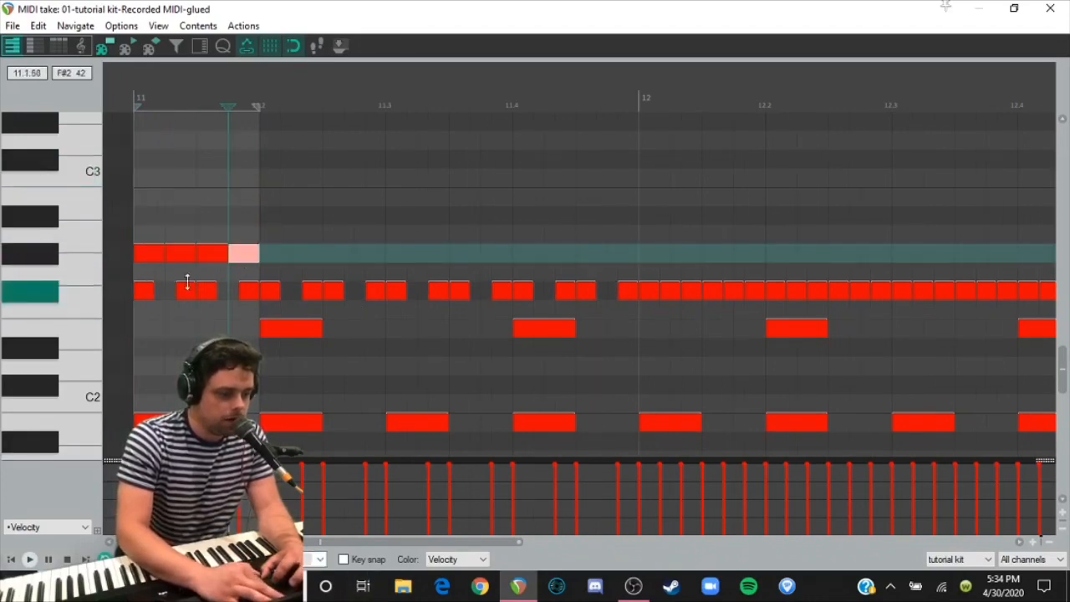
left_click(133, 95)
Step: Drop the velocity of the first beat's four F#2 hi-hats, reset the loop start to bar 11, and play the loop
left_click_drag(151, 322, 250, 277)
left_click_drag(201, 464, 201, 534)
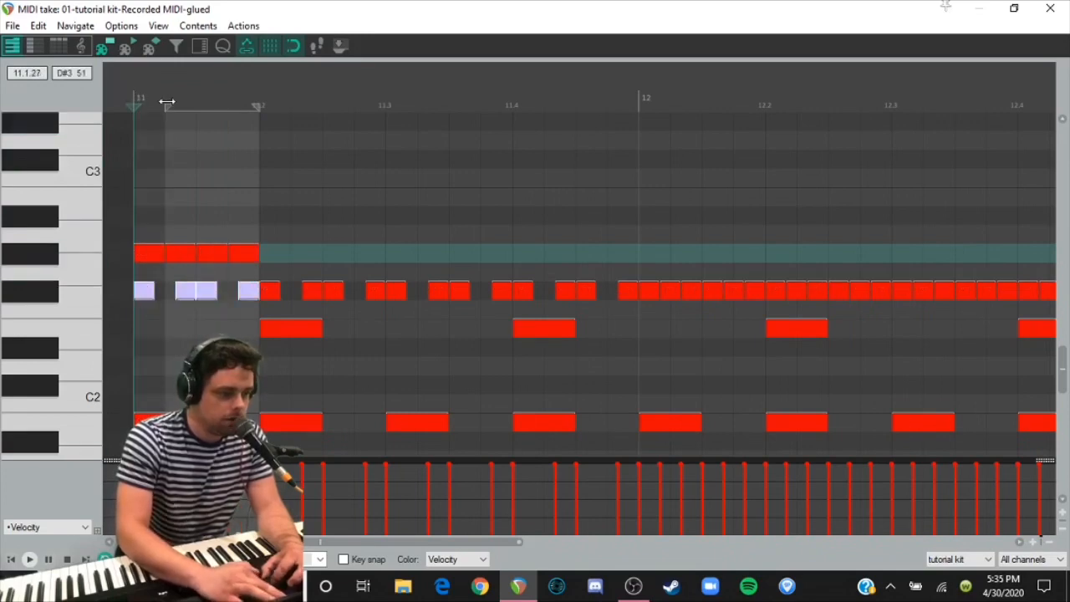
left_click_drag(166, 107, 145, 107)
key("space")
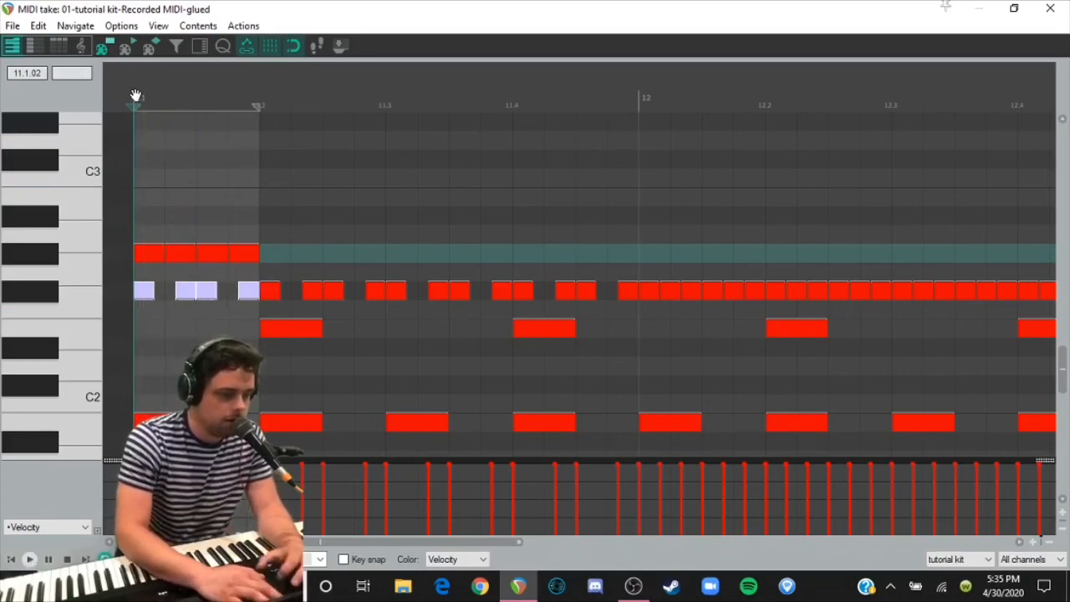
Step: Disable snap to grid and shift the second and fourth G#2 notes later to line up with the swung F#2 hi-hats
left_click(269, 45)
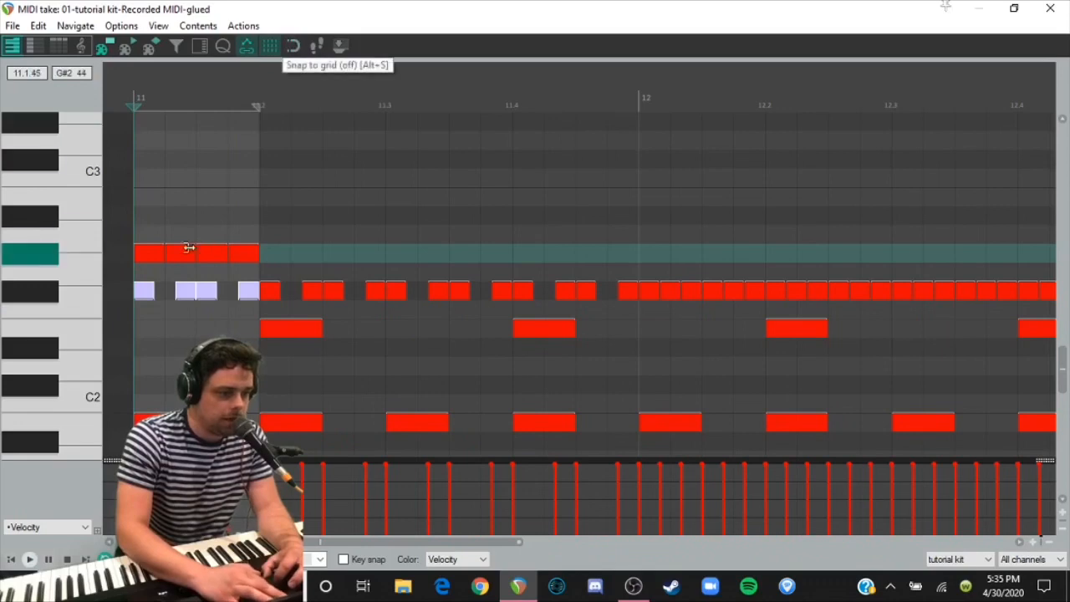
left_click(184, 253)
left_click_drag(193, 258, 195, 258)
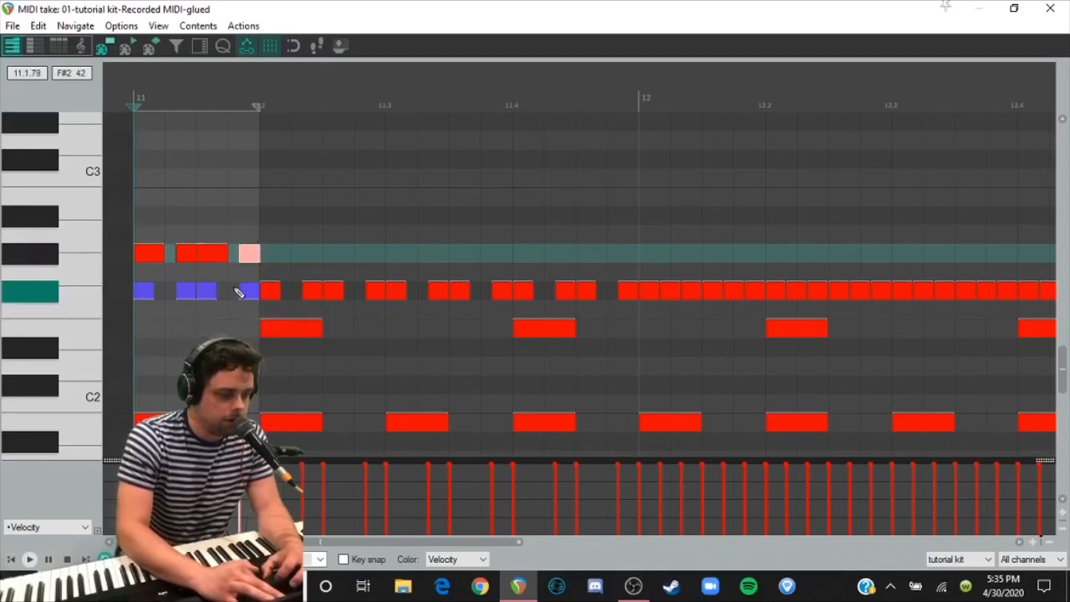
Step: Move the third G#2 note of the first beat up to A#2 and delete the three remaining G#2 notes
left_click(209, 259)
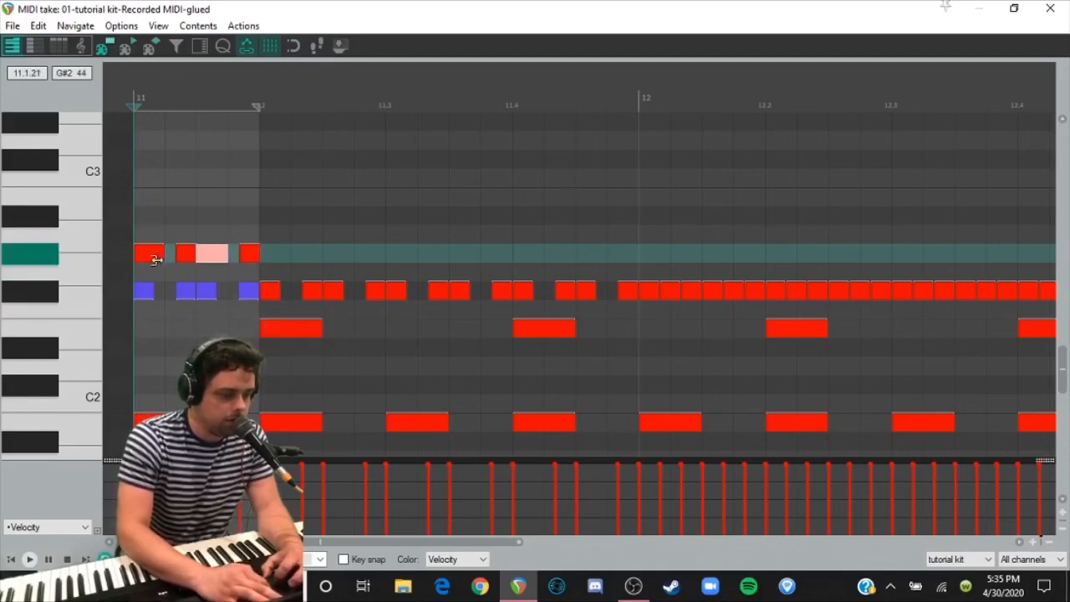
left_click(154, 259)
left_click(199, 255)
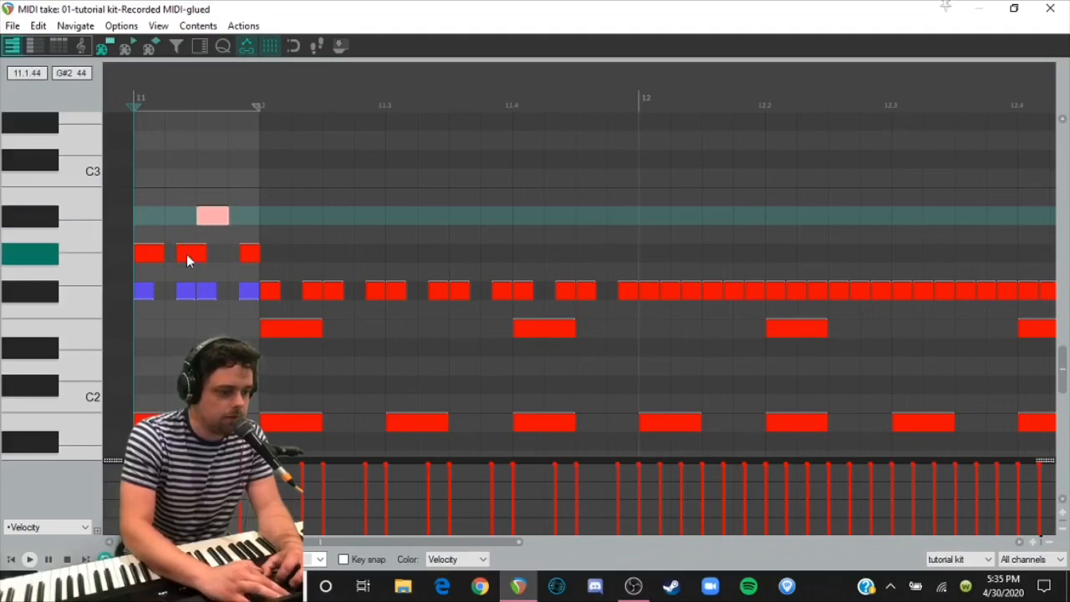
left_click_drag(138, 275, 148, 329)
key("Delete")
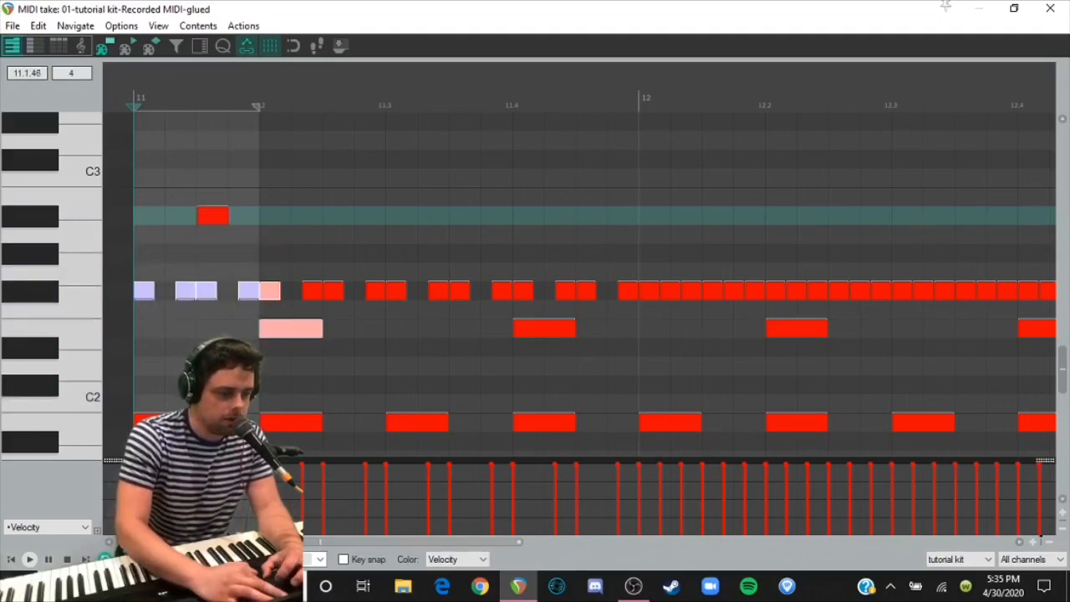
Step: Raise the first beat's F#2 hi-hats back to their earlier velocity, play the loop, and select the A#2 note
key("space")
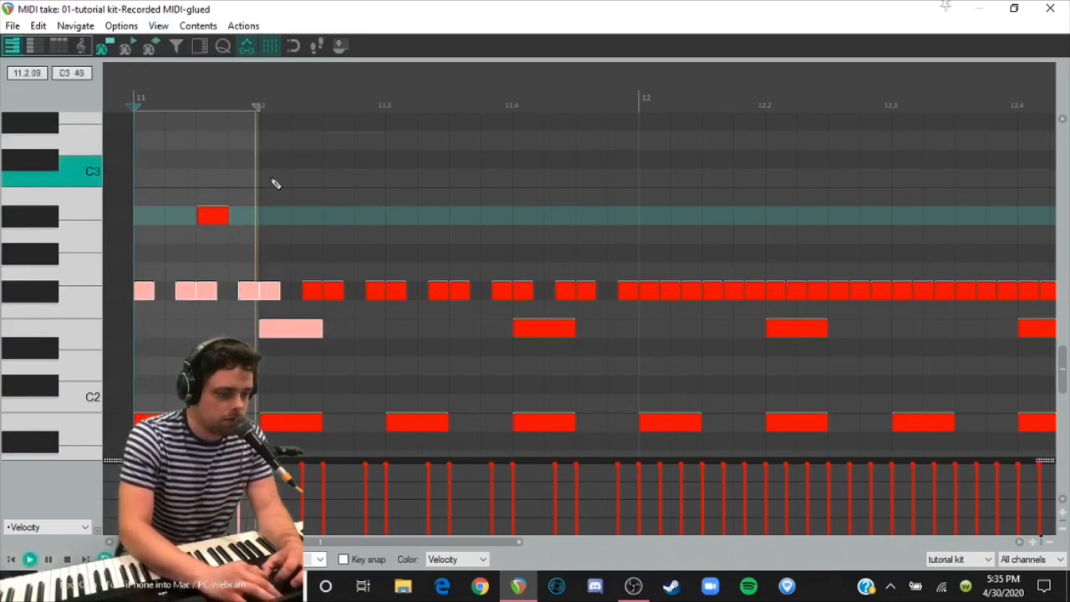
left_click(202, 219)
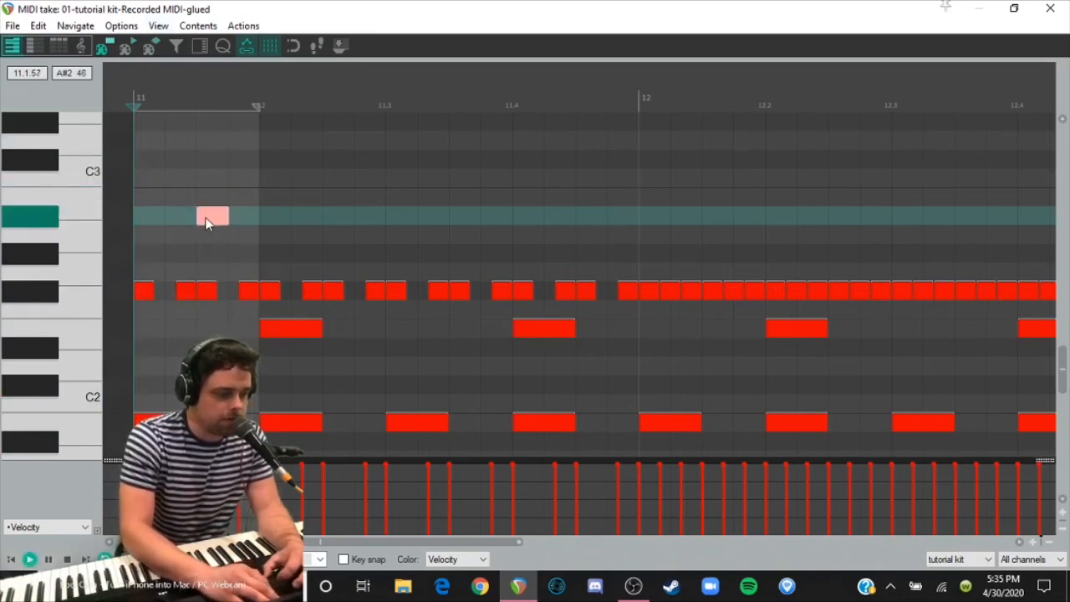
scroll(276, 368, "up", 3)
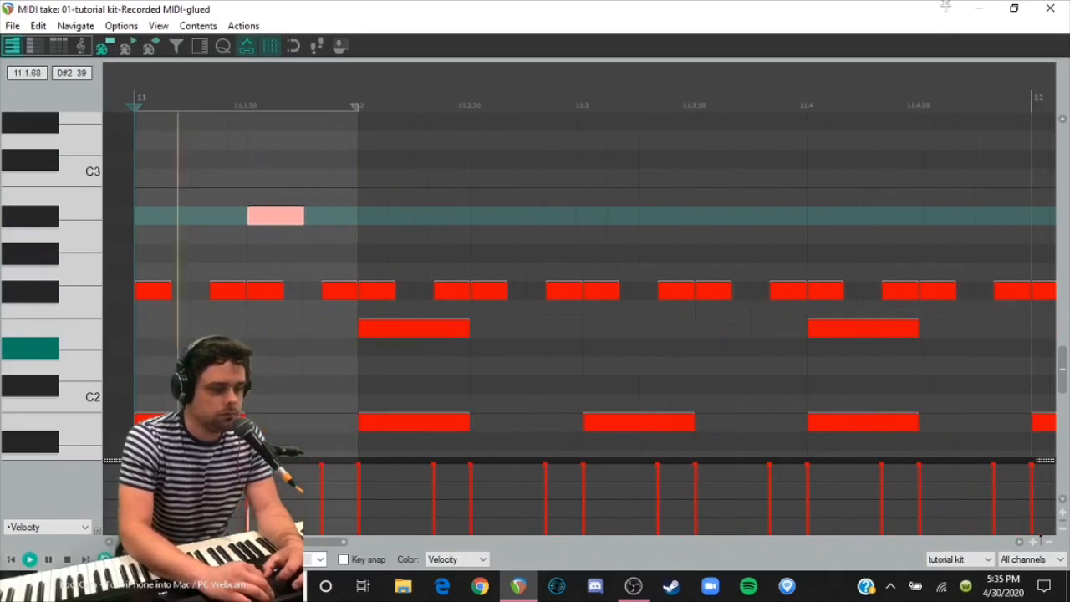
scroll(586, 293, "down", 5)
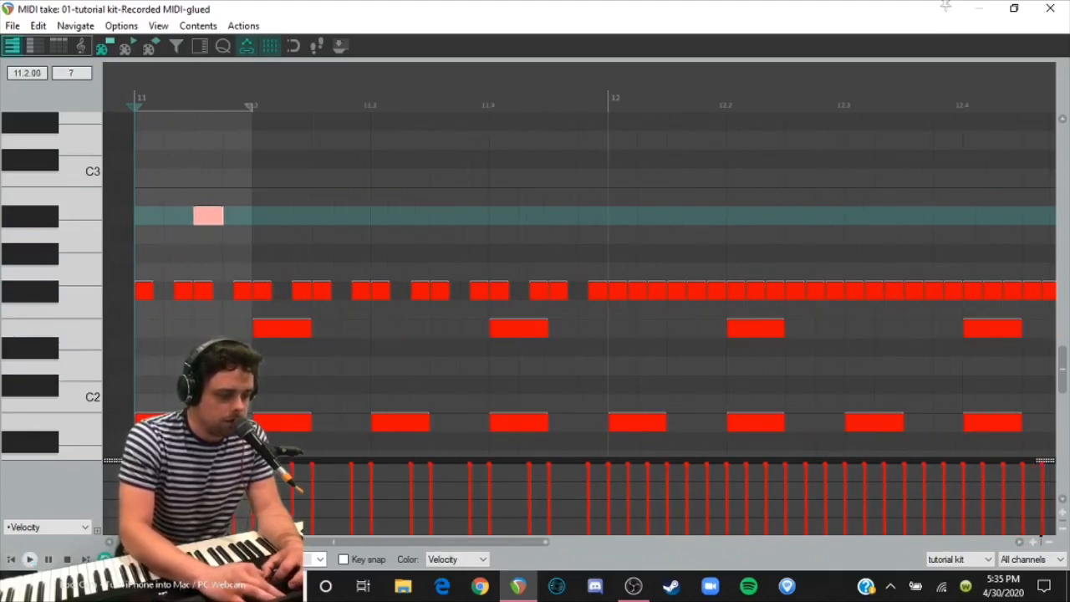
scroll(204, 347, "up", 3)
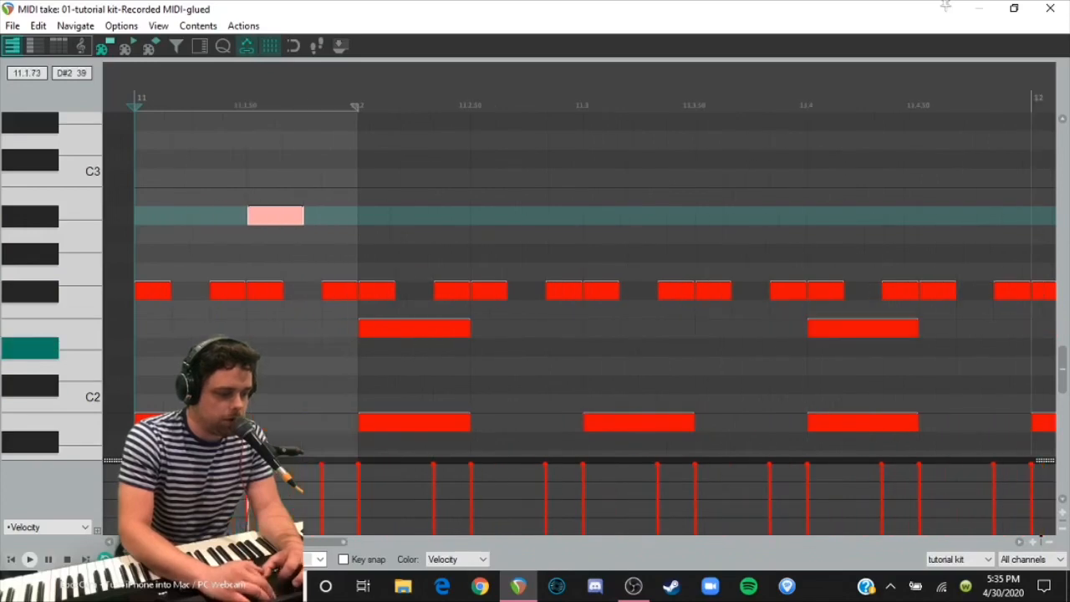
Step: With grid snap on, rearrange the first beat's F#2 hi-hats so they fall only on the first, third and fifth subdivisions
left_click(304, 292)
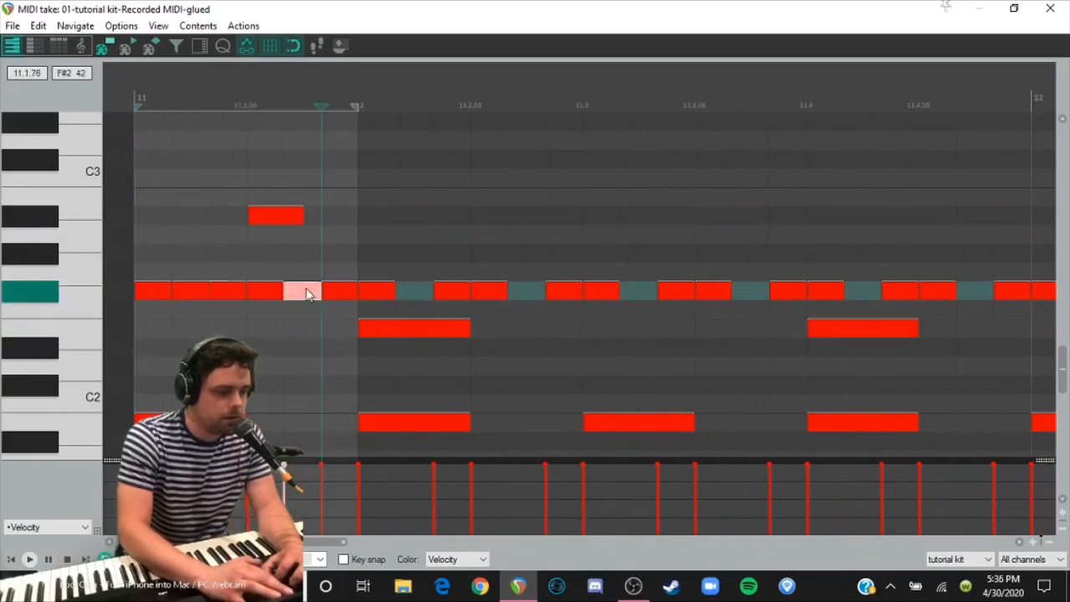
left_click(188, 290)
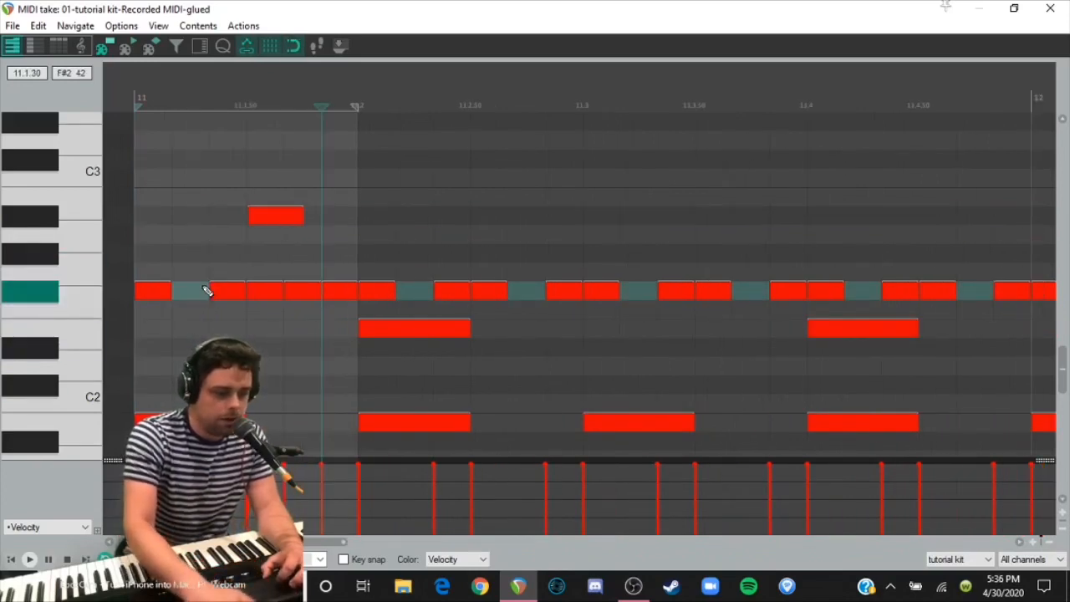
left_click_drag(259, 296, 345, 292)
double_click(348, 294)
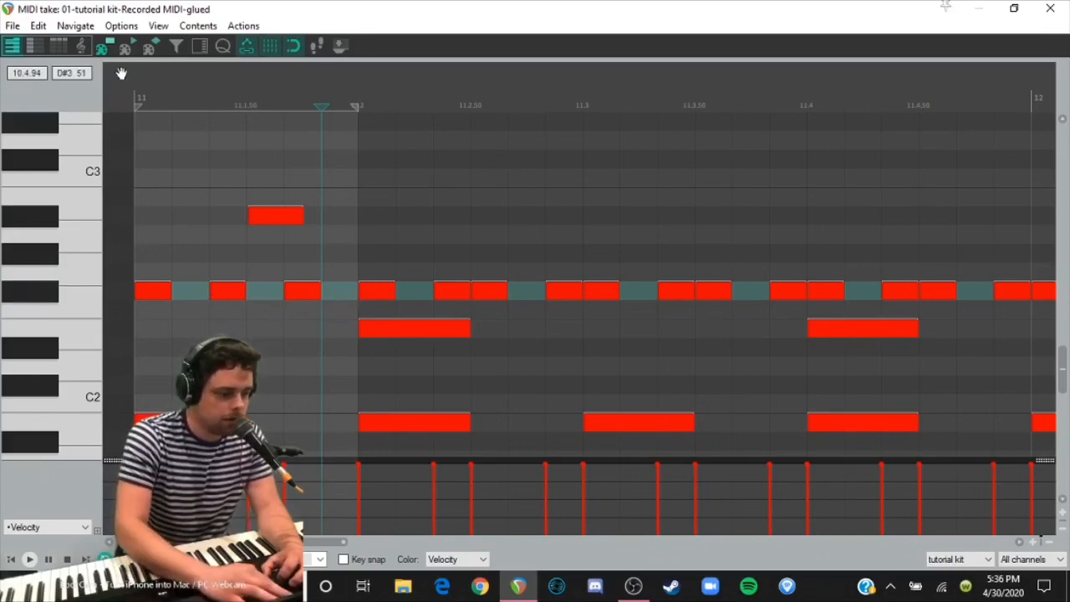
Step: Play the loop with the evenly spaced triplet hi-hats and compare them with the A#2 note at the beat's midpoint
key("space")
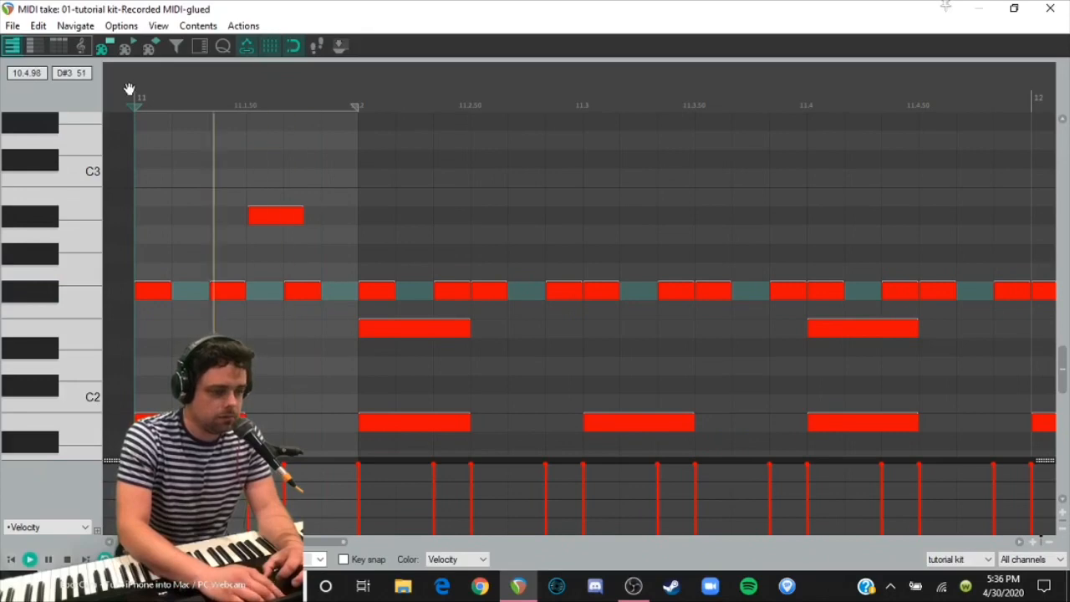
left_click(248, 215)
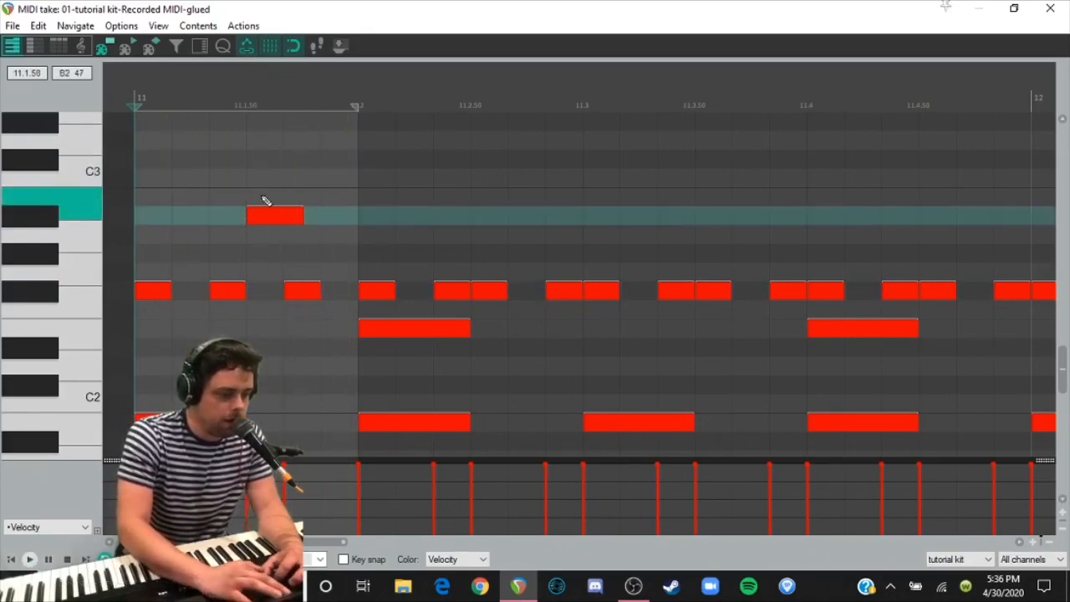
left_click(264, 215)
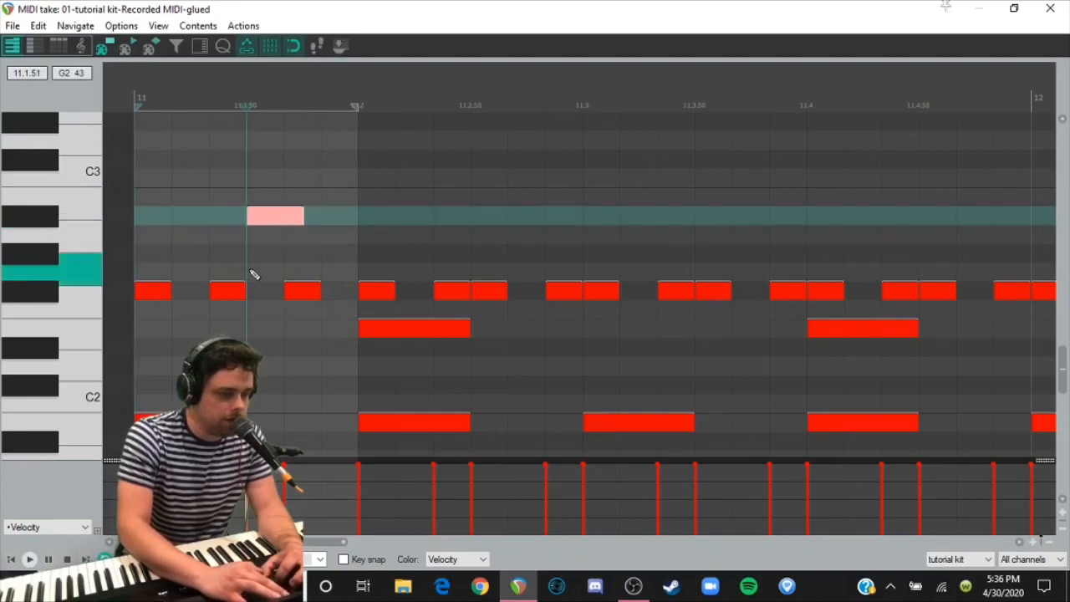
left_click(134, 84)
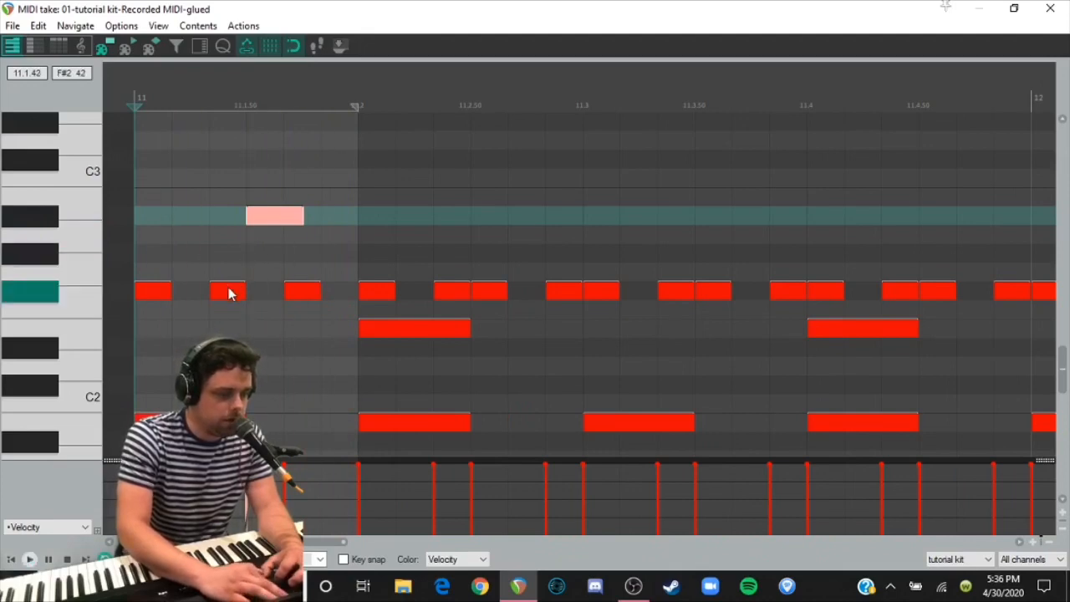
Step: Move the first beat's second hi-hat to the fourth subdivision and its third hi-hat to the sixth during loop playback
left_click_drag(227, 291, 280, 291)
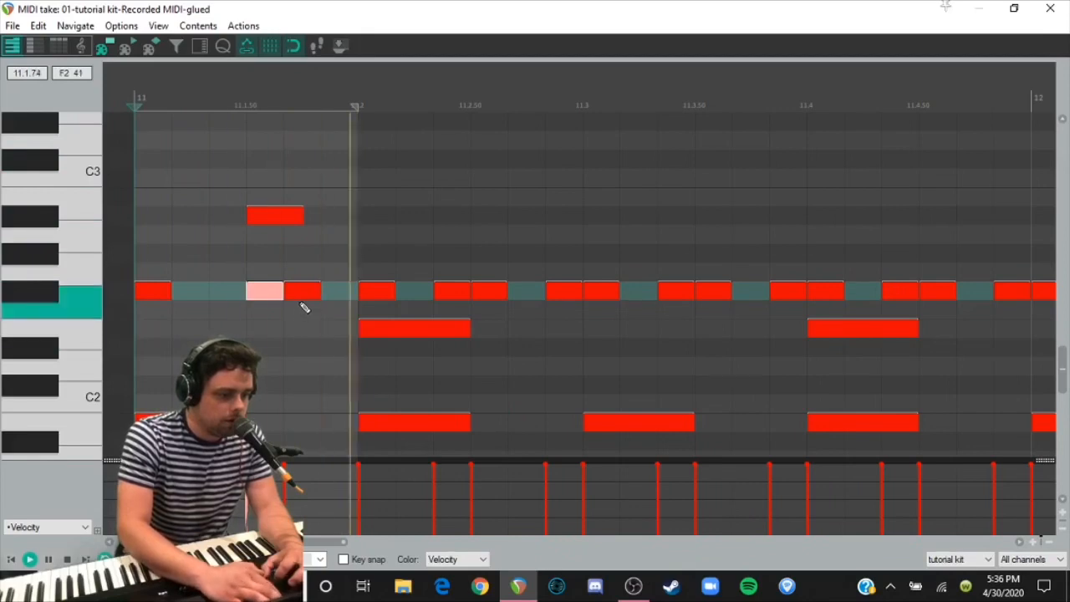
left_click_drag(306, 291, 345, 294)
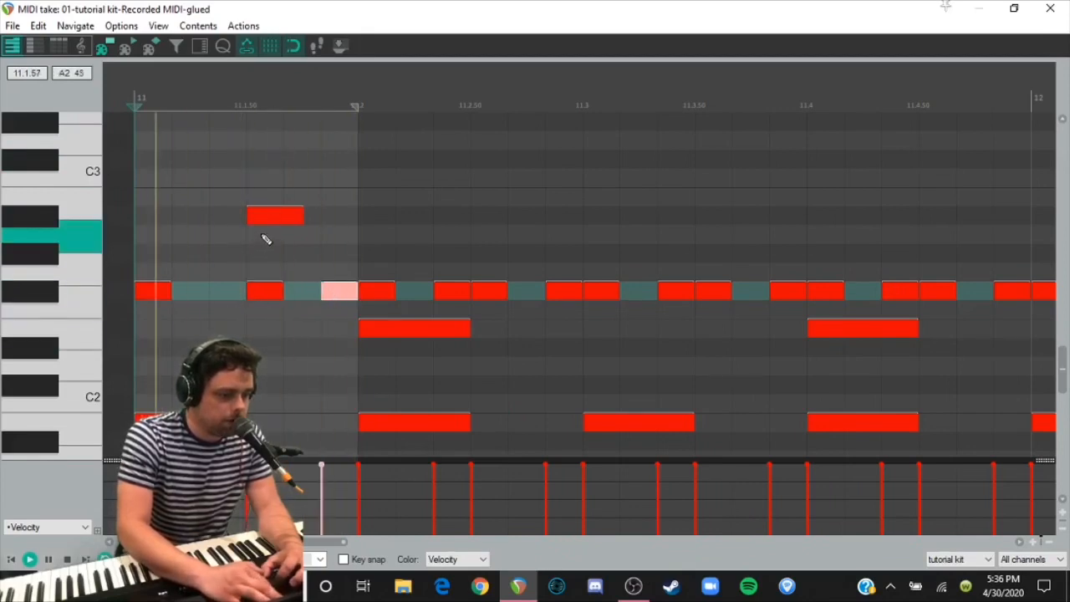
left_click(268, 294)
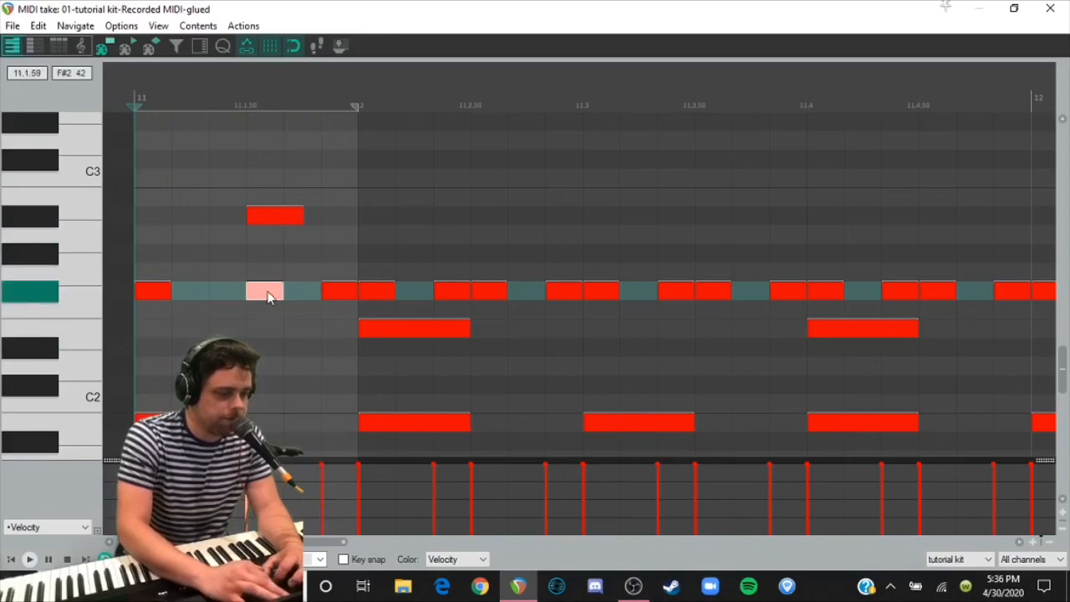
Step: Rebuild the first beat as four F#2 hi-hats on subdivisions 1, 3, 4 and 6, shortening those on 3 and 6
mouse_move(269, 297)
left_mouse_down()
mouse_move(232, 299)
mouse_move(268, 298)
left_mouse_up()
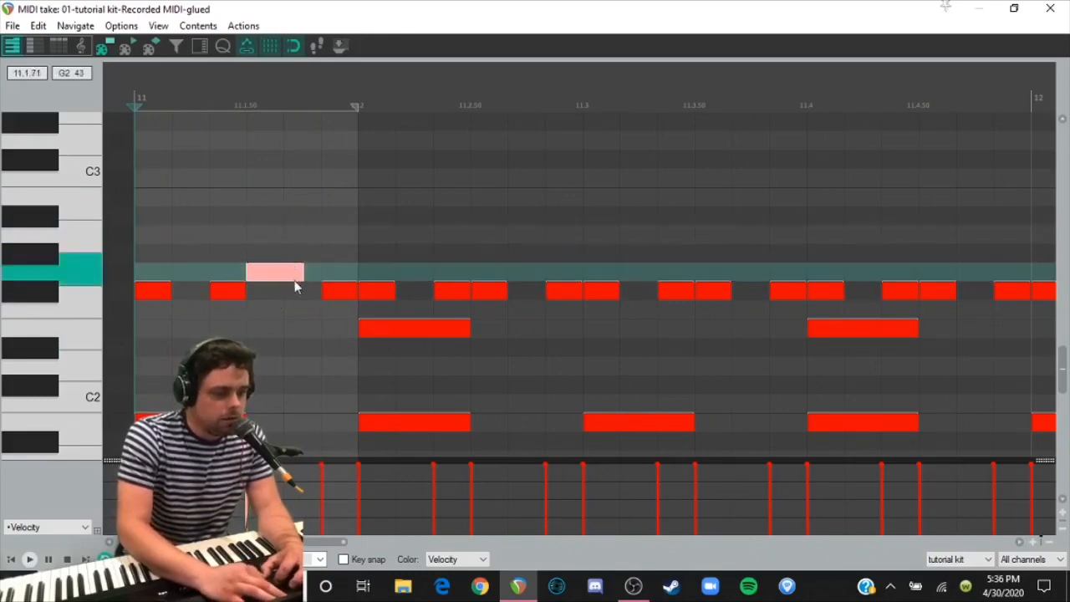
left_click_drag(294, 287, 227, 298)
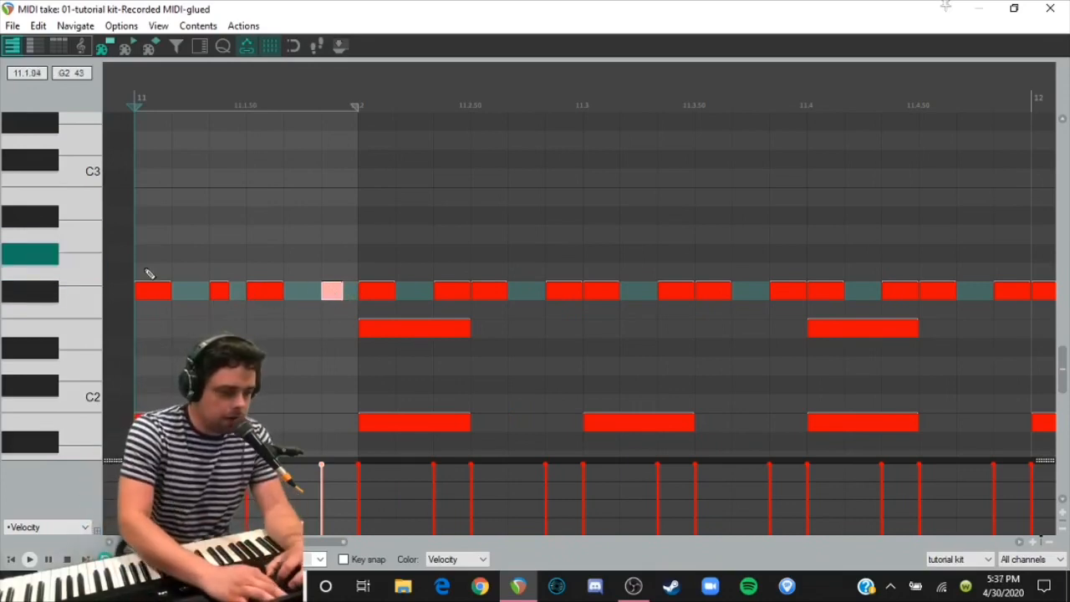
left_click(161, 298)
left_click(269, 292)
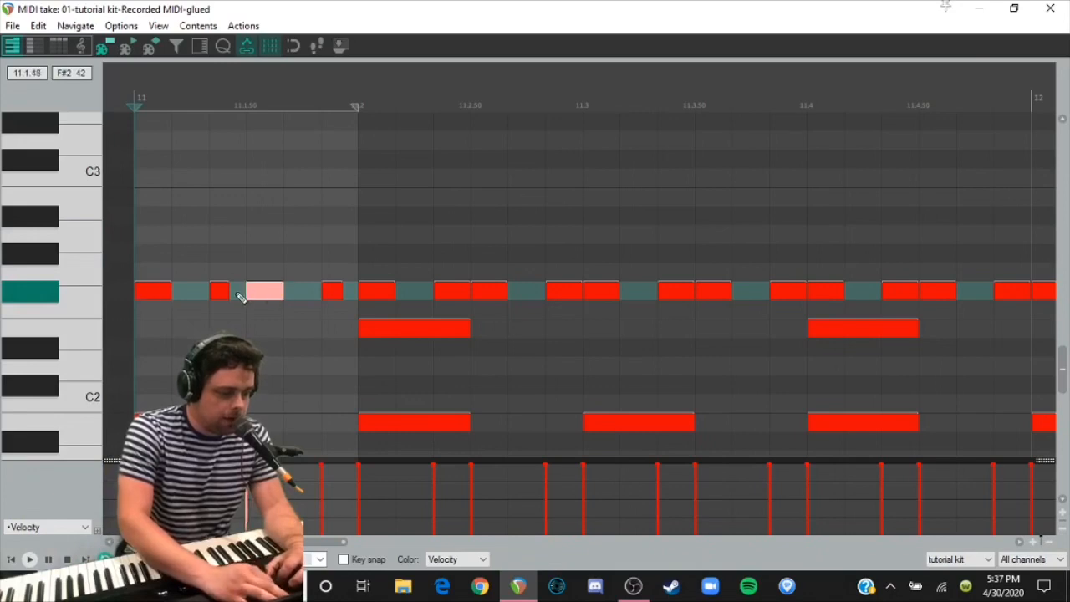
Step: With snap off, nudge the first beat's second and fourth hi-hats slightly later than their triplet grid positions
left_click(222, 294)
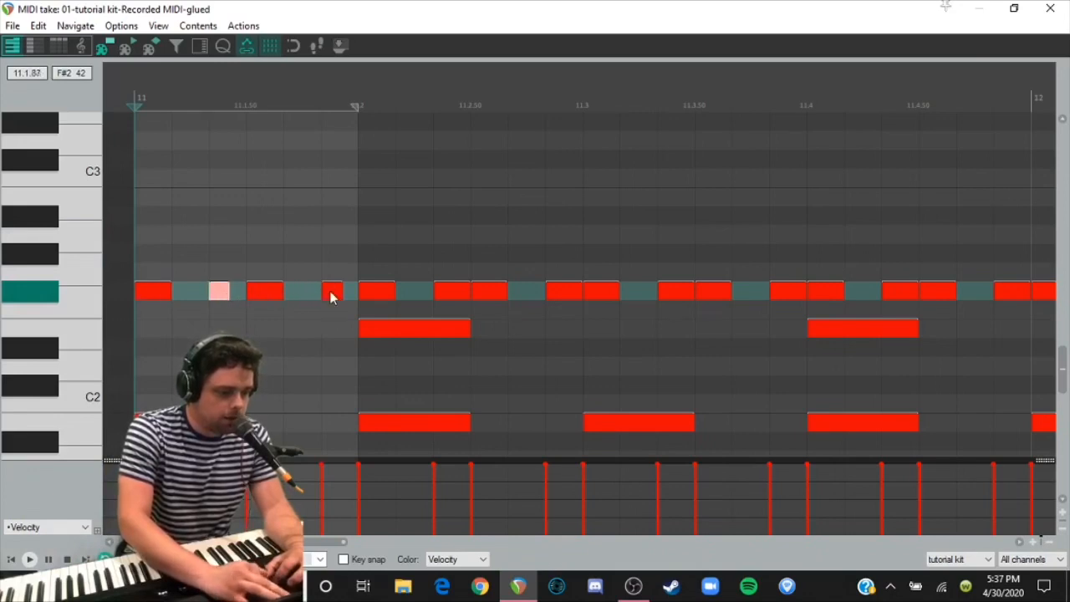
double_click(332, 294)
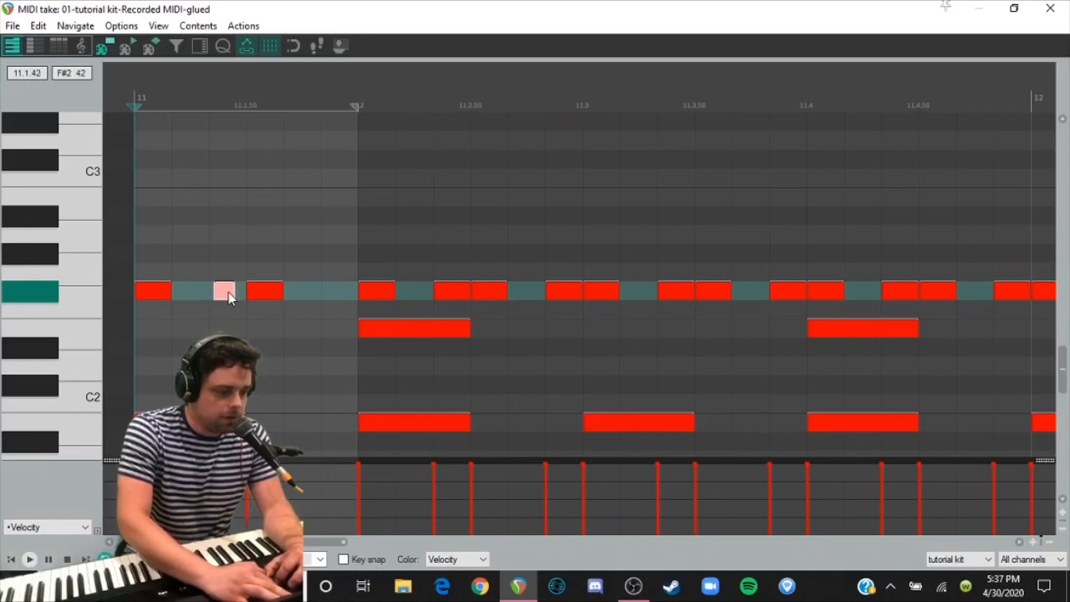
left_click(332, 294)
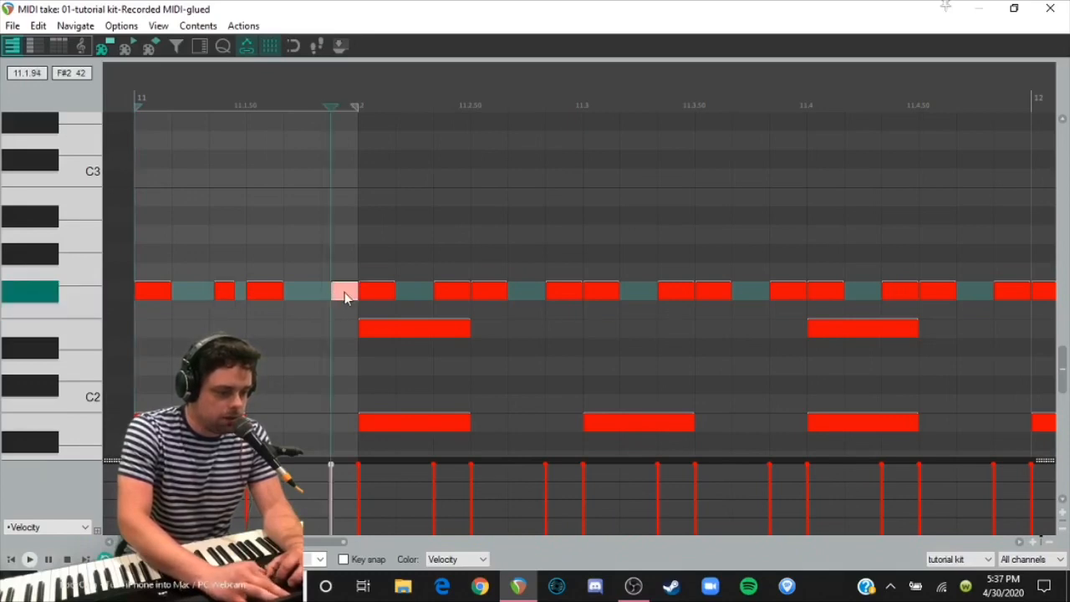
mouse_move(339, 295)
left_mouse_down()
mouse_move(319, 293)
mouse_move(336, 292)
left_mouse_up()
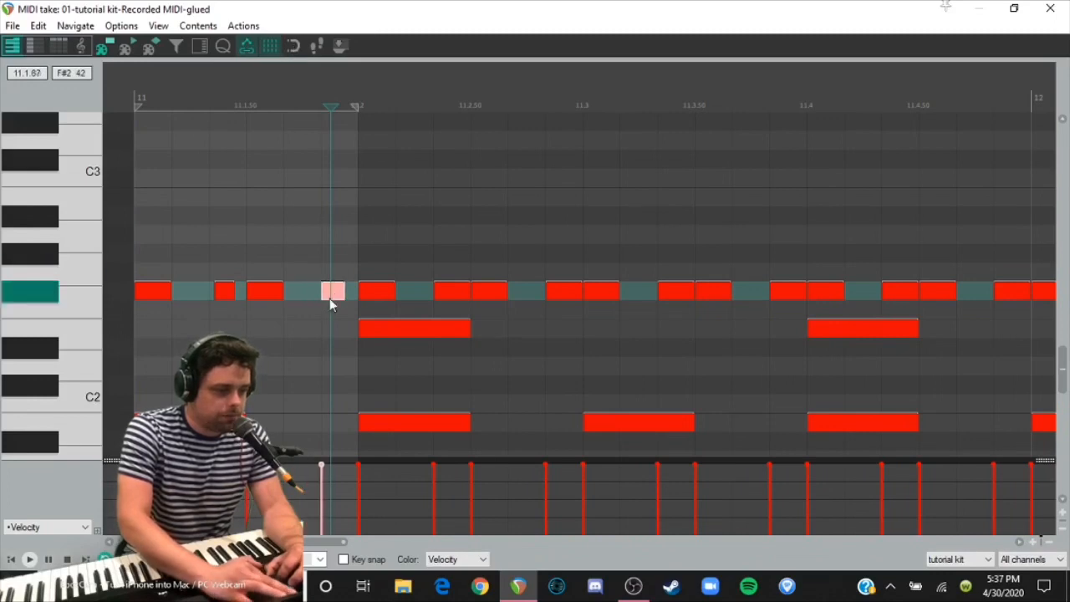
left_click_drag(337, 293, 347, 297)
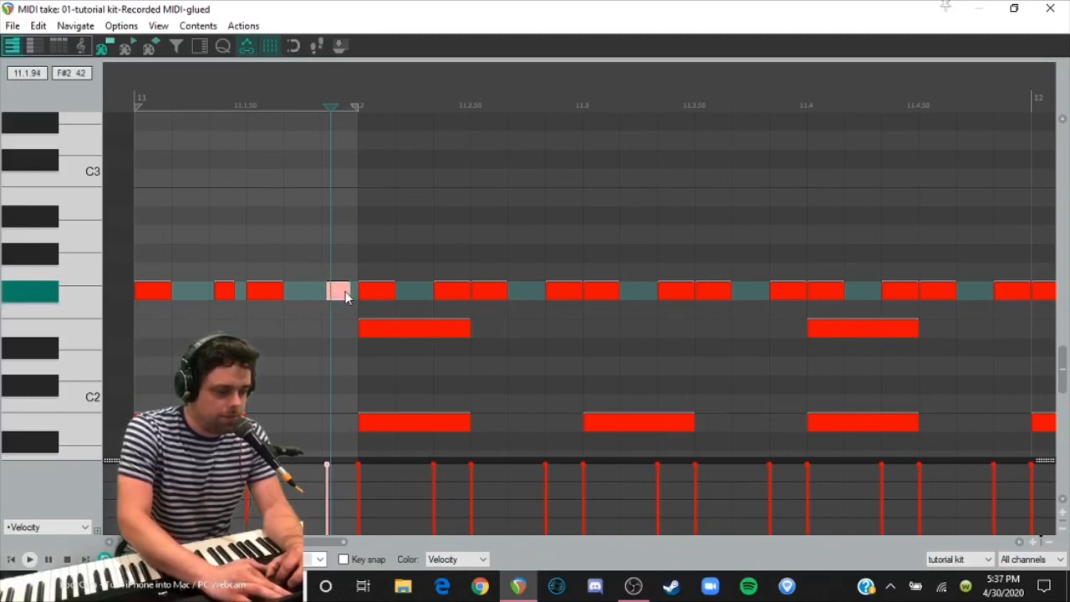
Step: Play the loop with the nudged hi-hats from the start of bar 11, and extend the loop end to beat 3
left_click(139, 96)
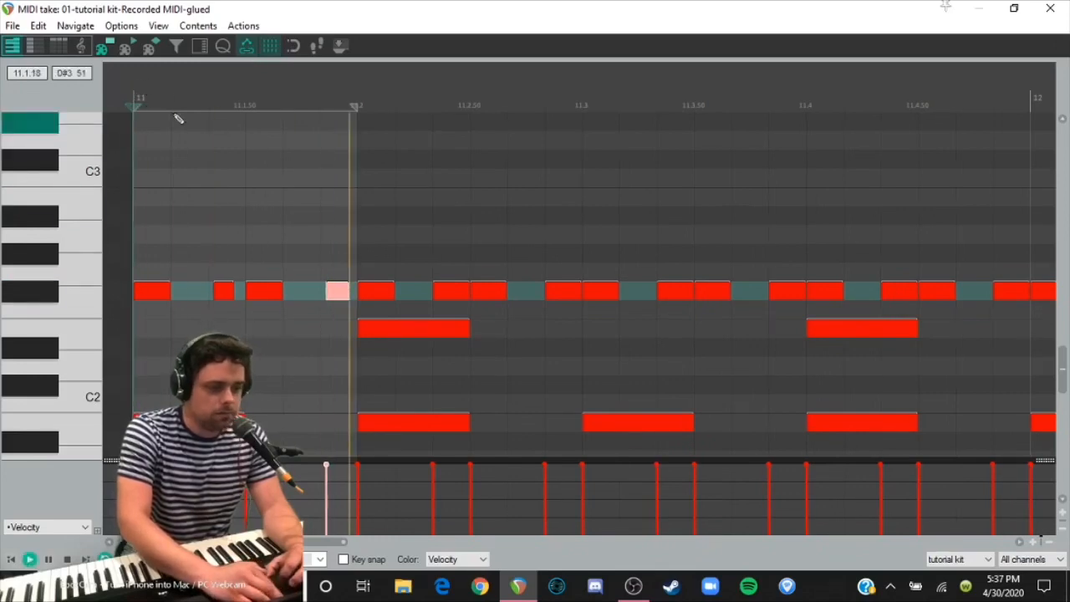
key("space")
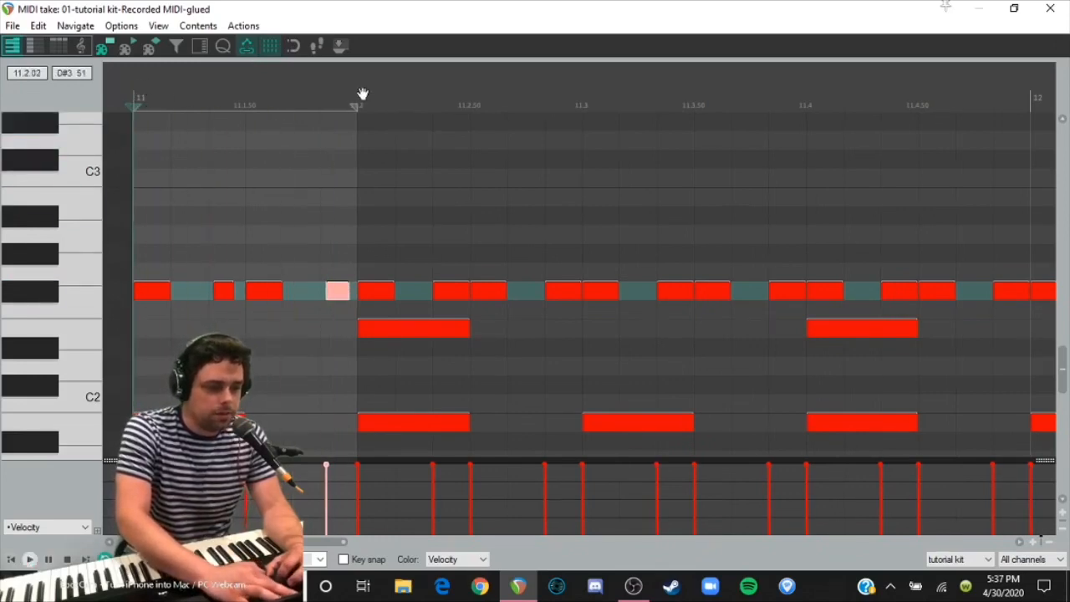
left_click_drag(356, 106, 583, 109)
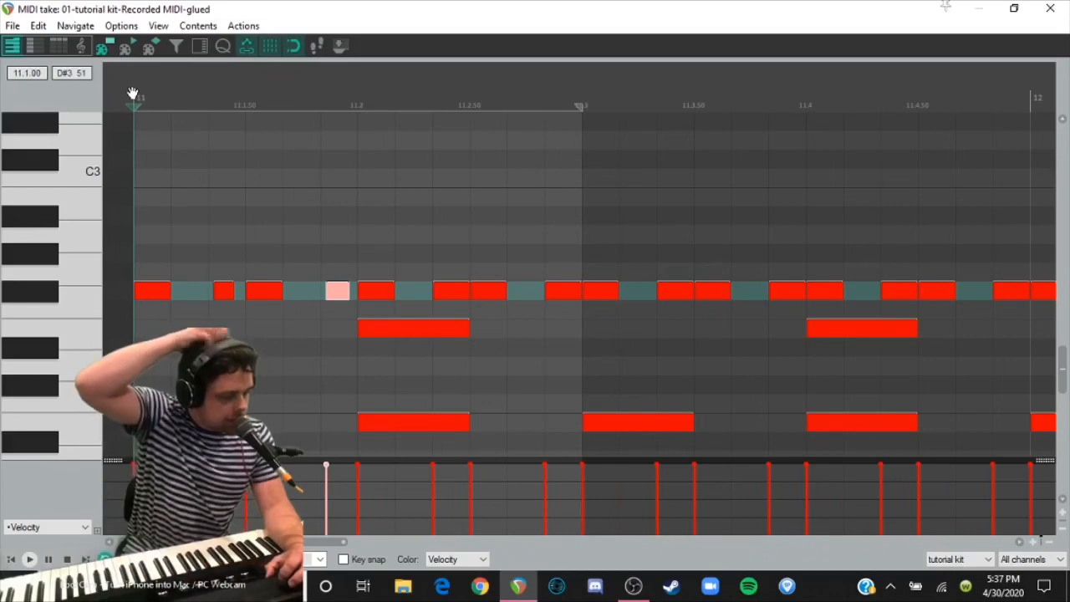
Step: Delete the E2 note on beat 2 of bar 11 during loop playback
left_click_drag(377, 234, 569, 318)
key("space")
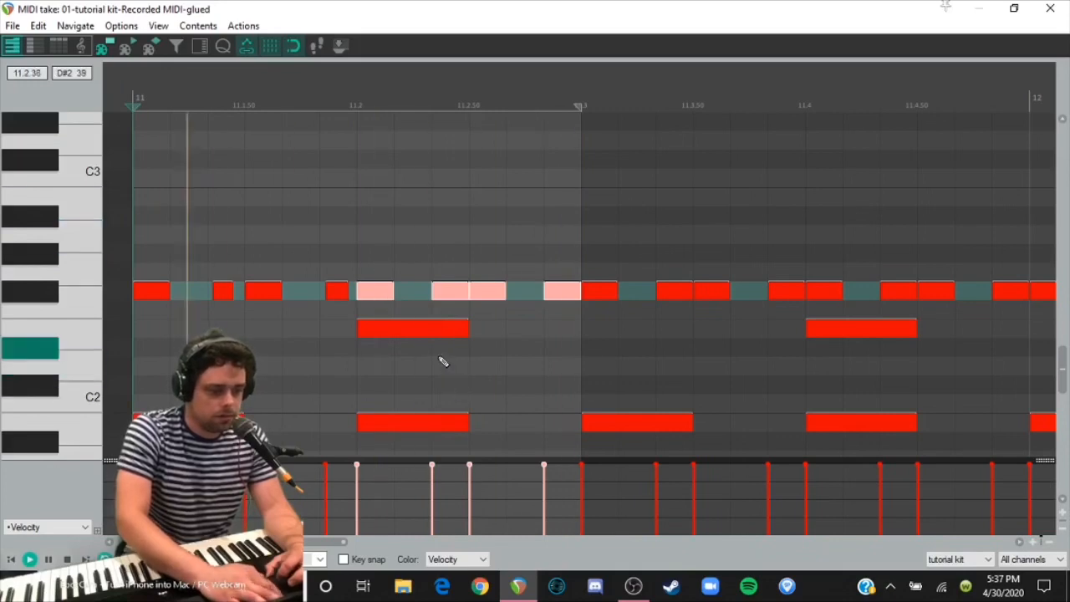
left_click(419, 329)
key("Delete")
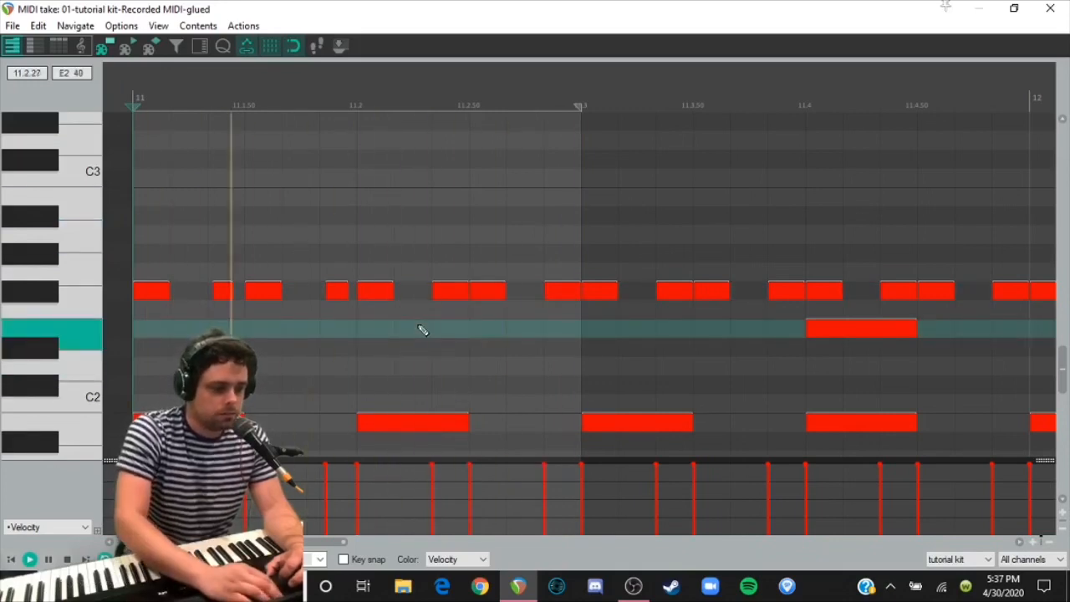
Step: With snap off, nudge the first beat's second and fourth hi-hats slightly earlier than their triplet grid positions
left_click(224, 292)
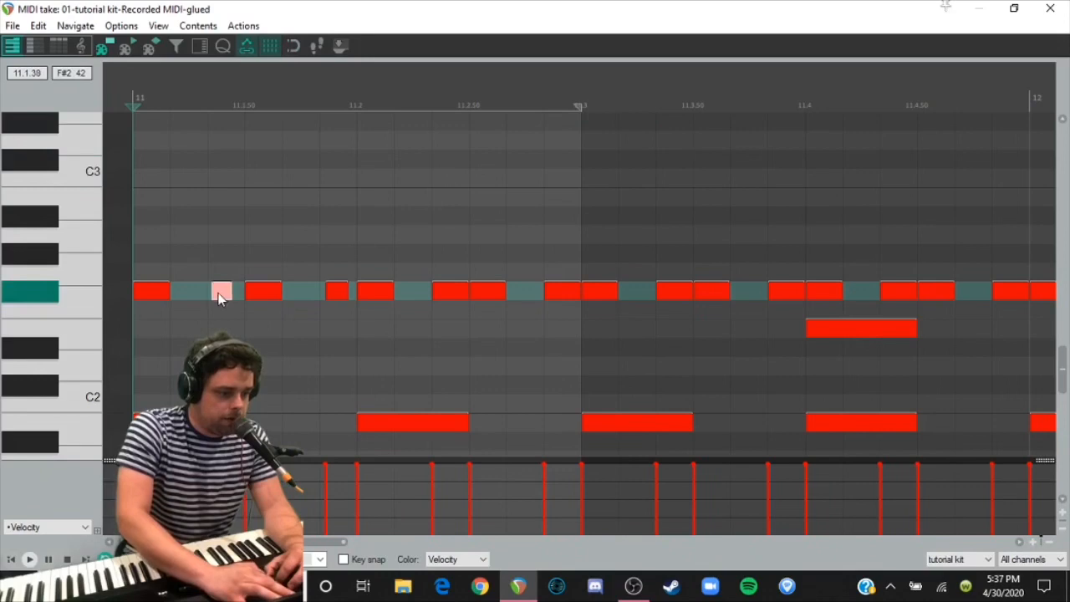
scroll(247, 365, "up", 3)
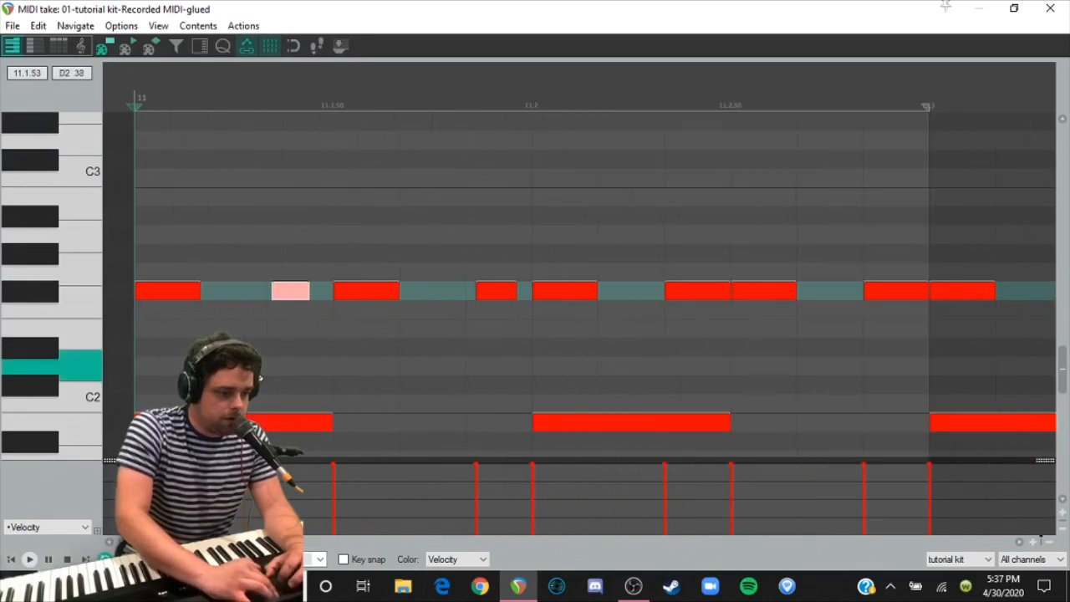
left_click(494, 294)
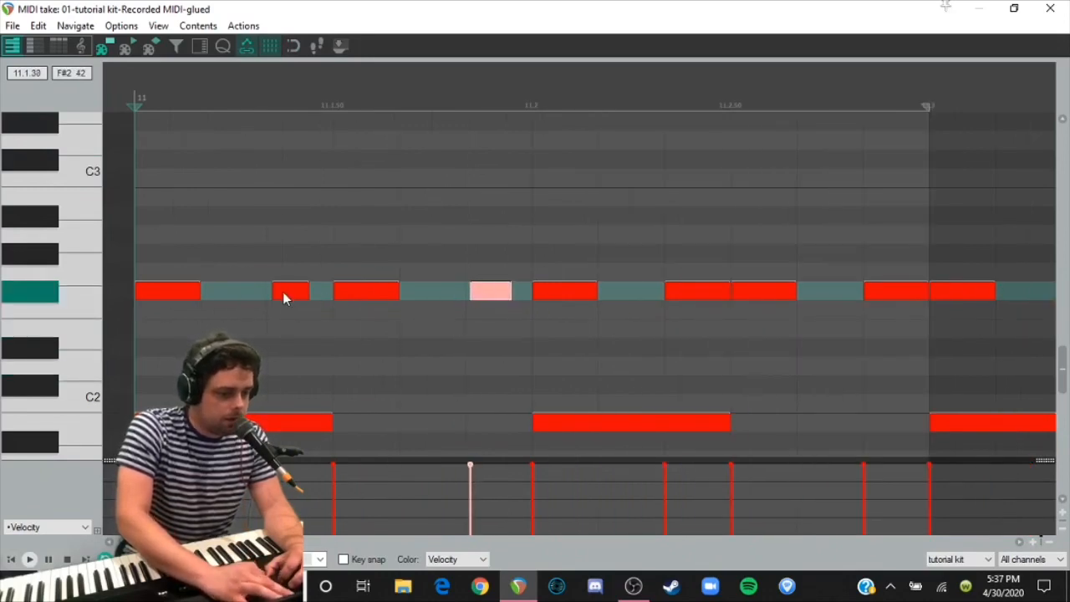
left_click_drag(283, 294, 265, 292)
left_click_drag(494, 294, 488, 295)
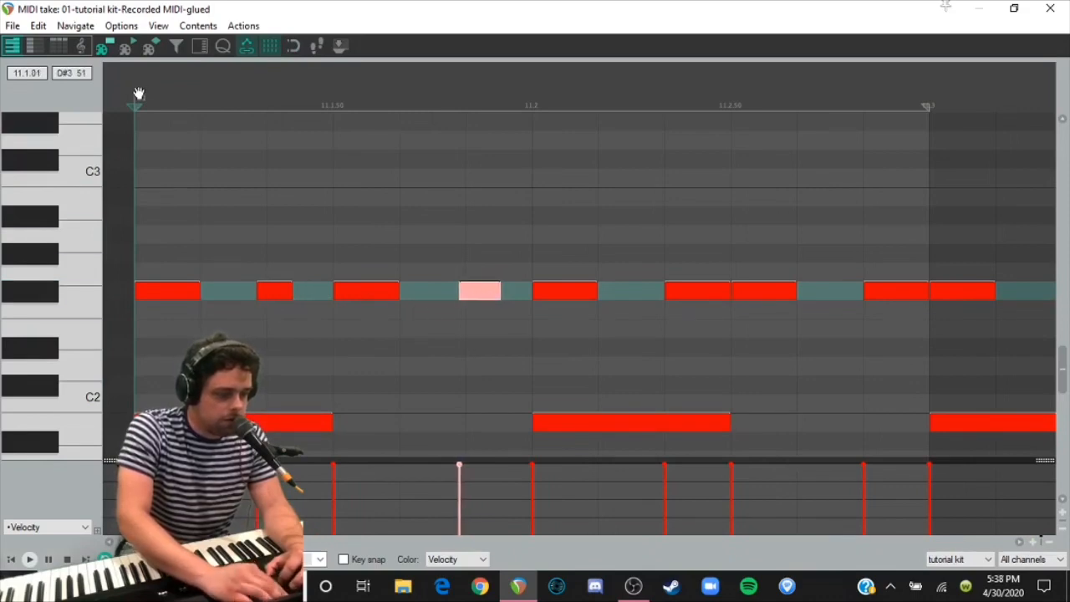
Step: Play the loop and nudge the second and fourth hi-hats of both beats slightly ahead of the triplet grid
key("space")
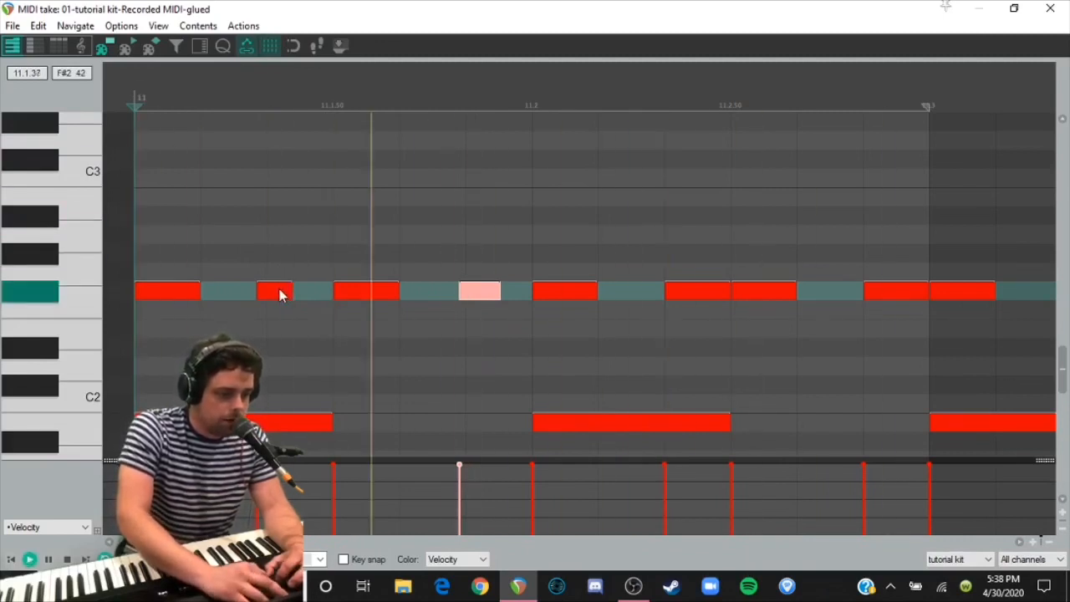
left_click_drag(280, 293, 277, 292)
left_click_drag(473, 294, 470, 289)
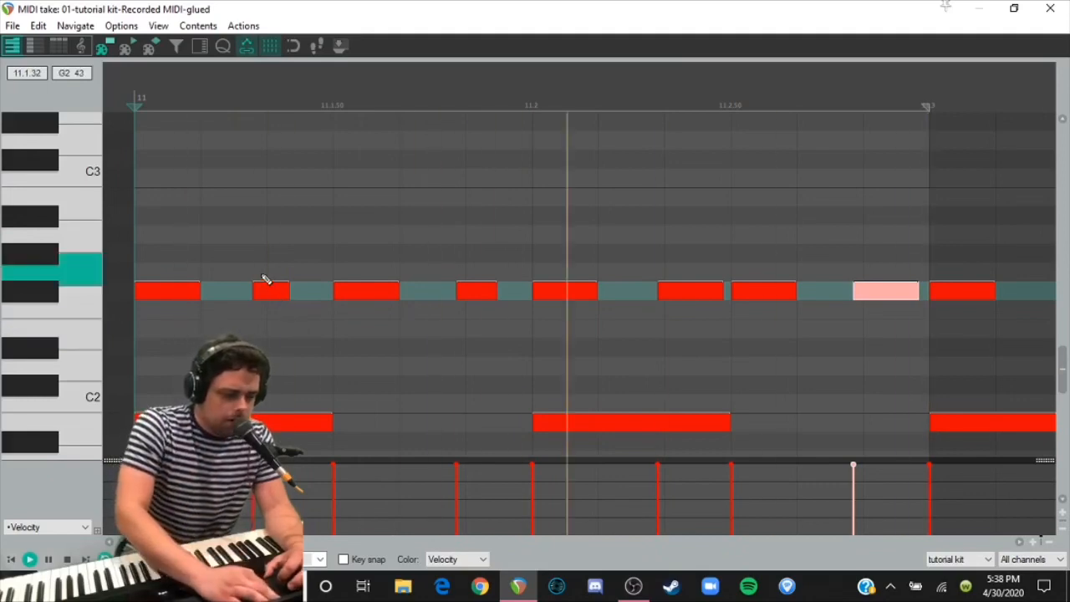
key("space")
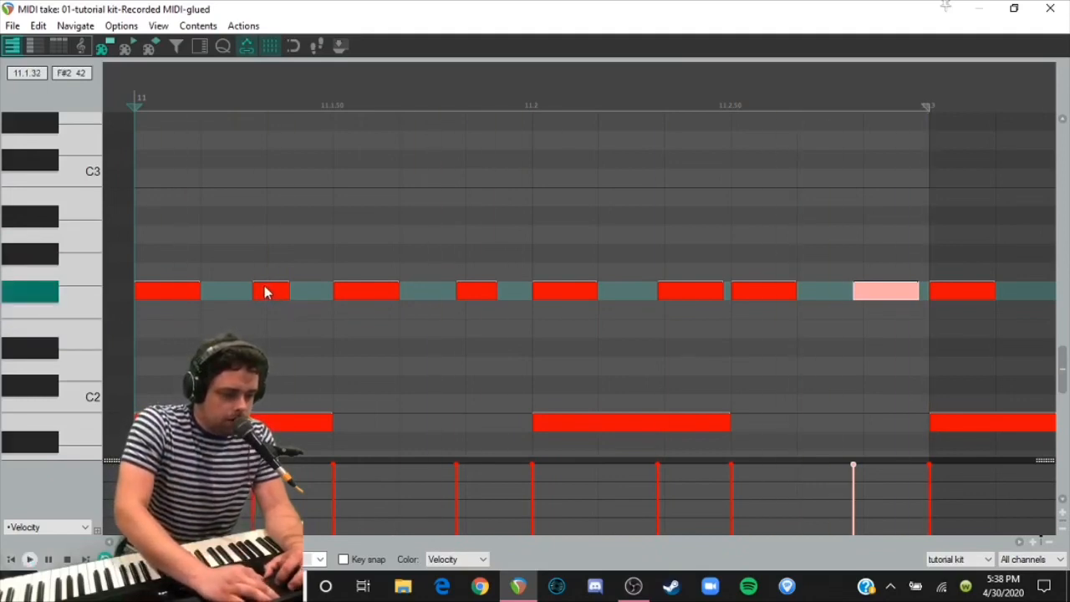
Step: Try early and late placements for the first beat's second hi-hat, pull the fourth further ahead of the grid, and audition the loop
left_click(268, 294)
left_click_drag(308, 290, 255, 294)
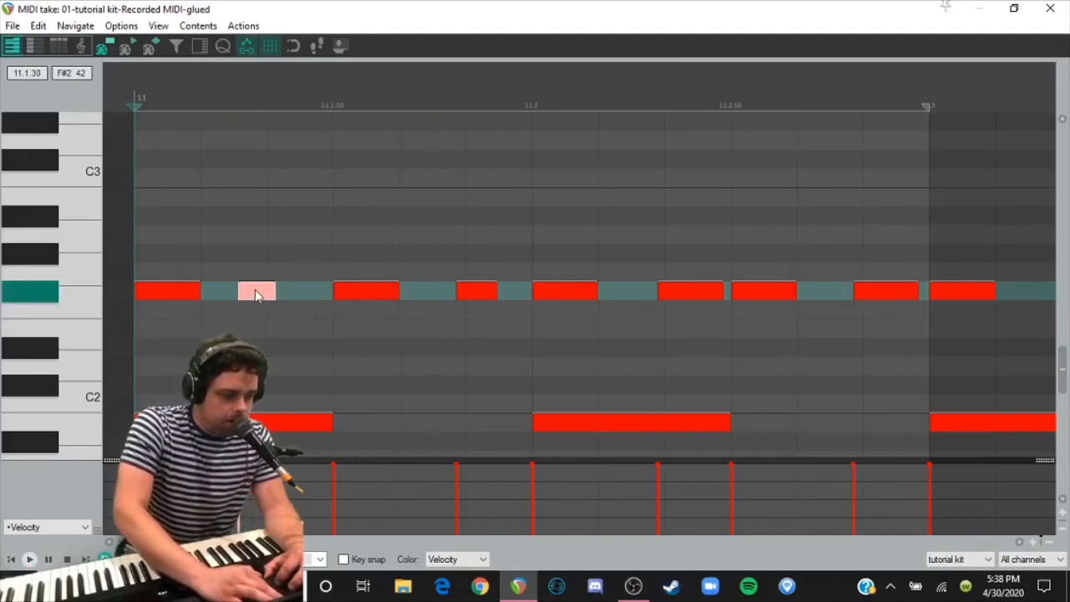
left_click(356, 290)
left_click(170, 293)
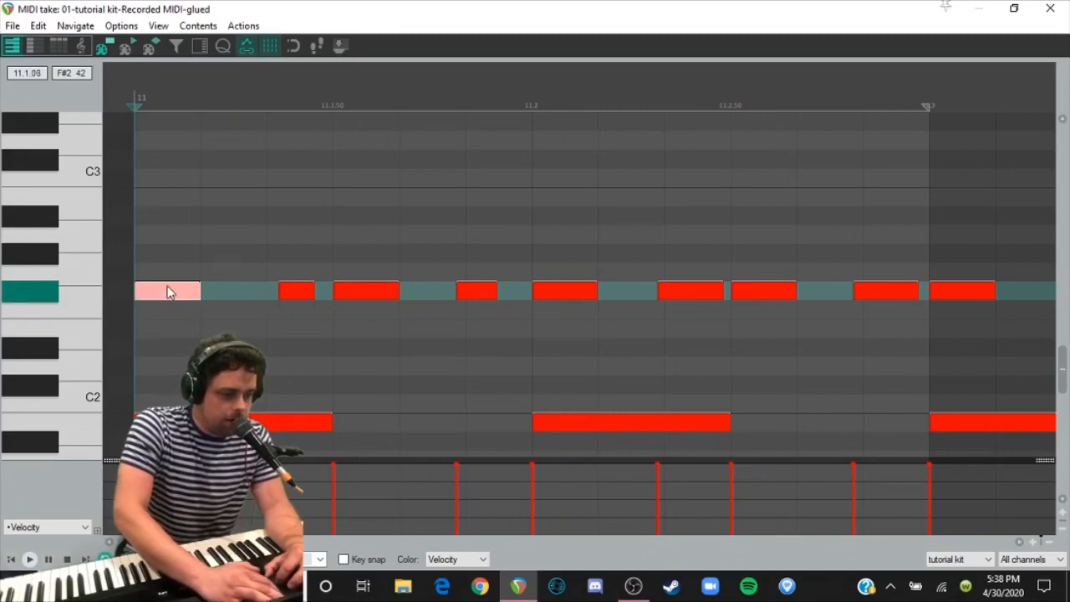
left_click(342, 295)
left_click_drag(295, 292, 277, 291)
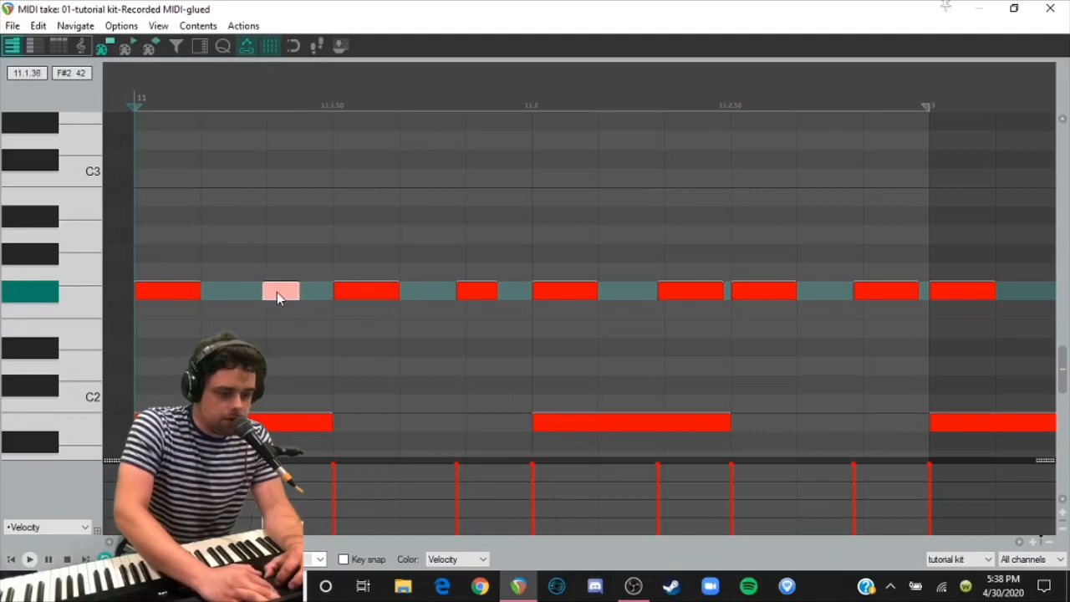
left_click_drag(478, 291, 466, 289)
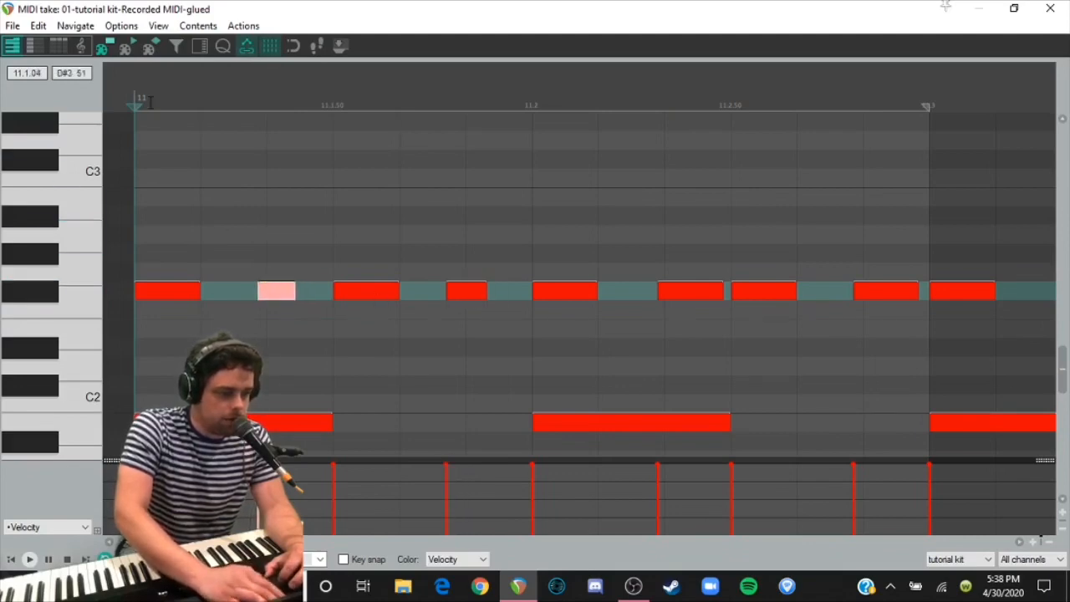
key("space")
key("space")
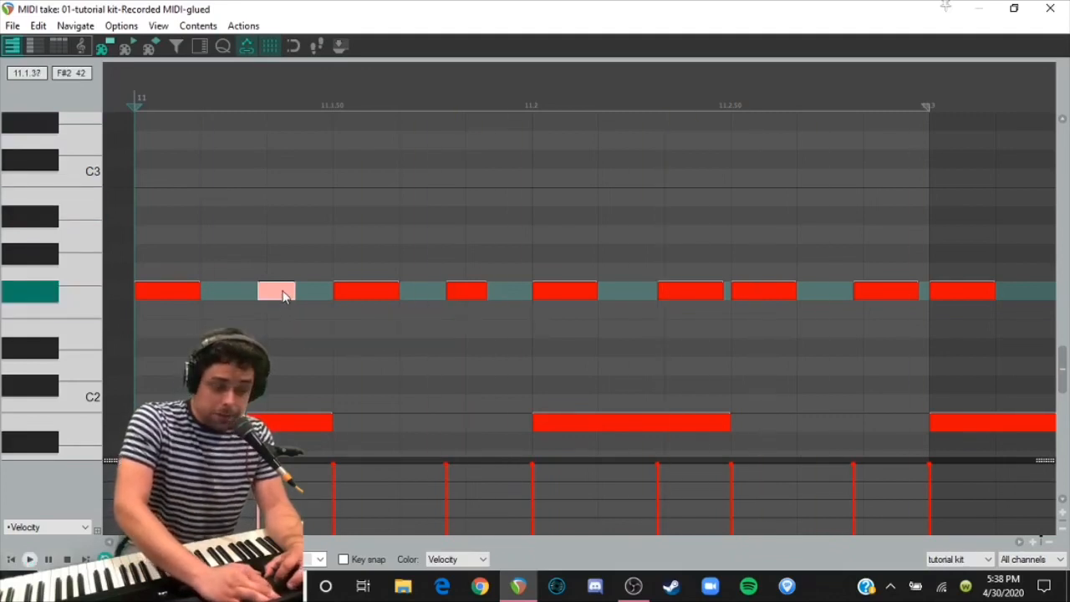
Step: Shift the first beat's second and fourth hi-hats slightly later than their triplet grid positions
left_click_drag(275, 294, 303, 298)
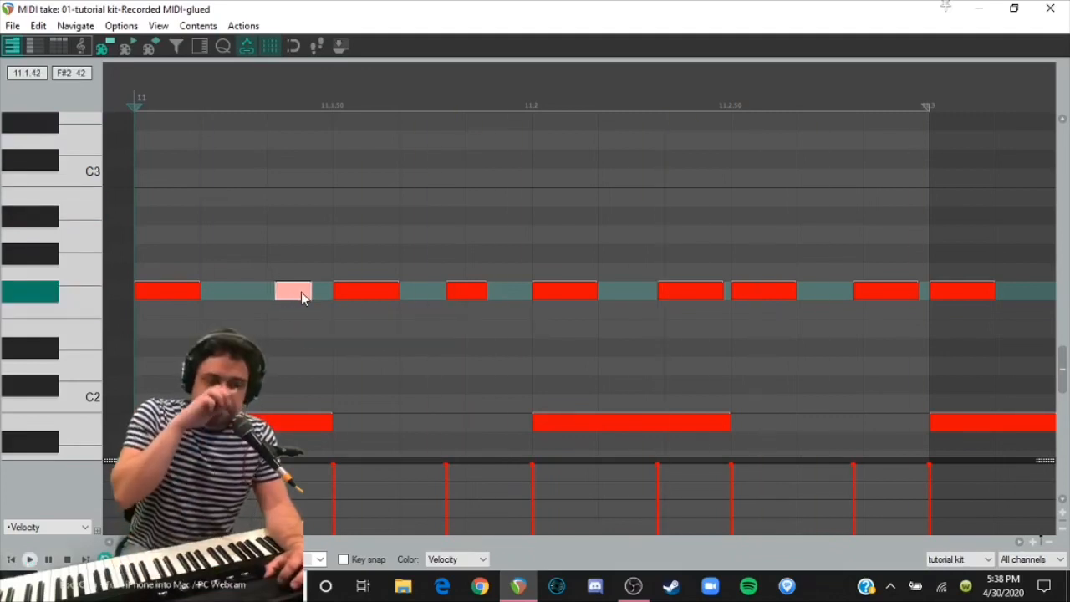
left_click_drag(459, 290, 484, 296)
scroll(485, 295, "up", 2)
scroll(484, 295, "down", 8)
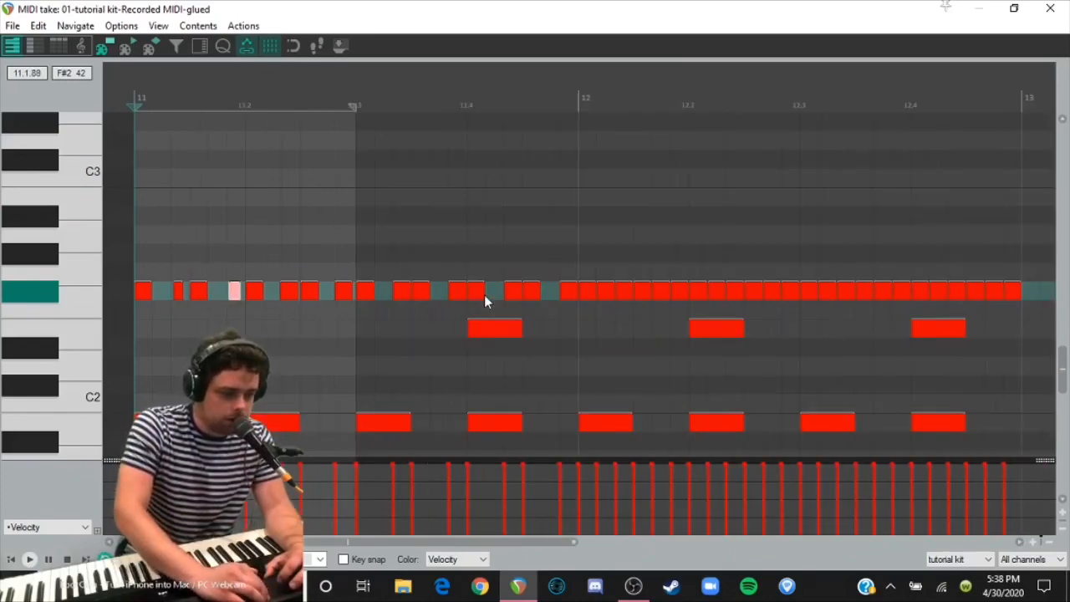
scroll(484, 296, "up", 6)
scroll(484, 294, "down", 4)
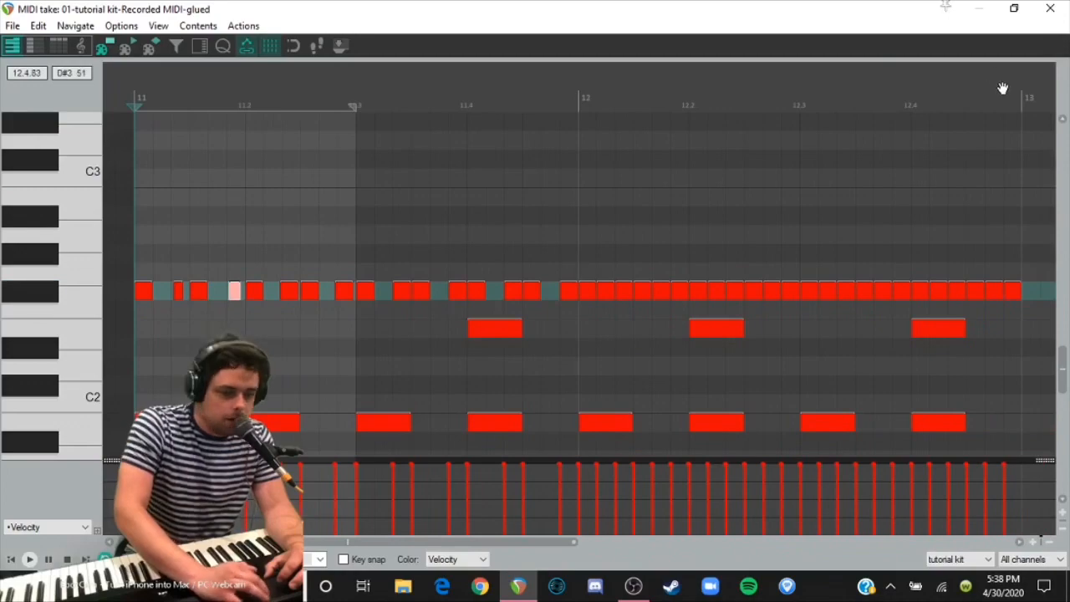
Step: Close the tutorial kit take and open the second MIDI item on the hats track for editing
left_click(1057, 17)
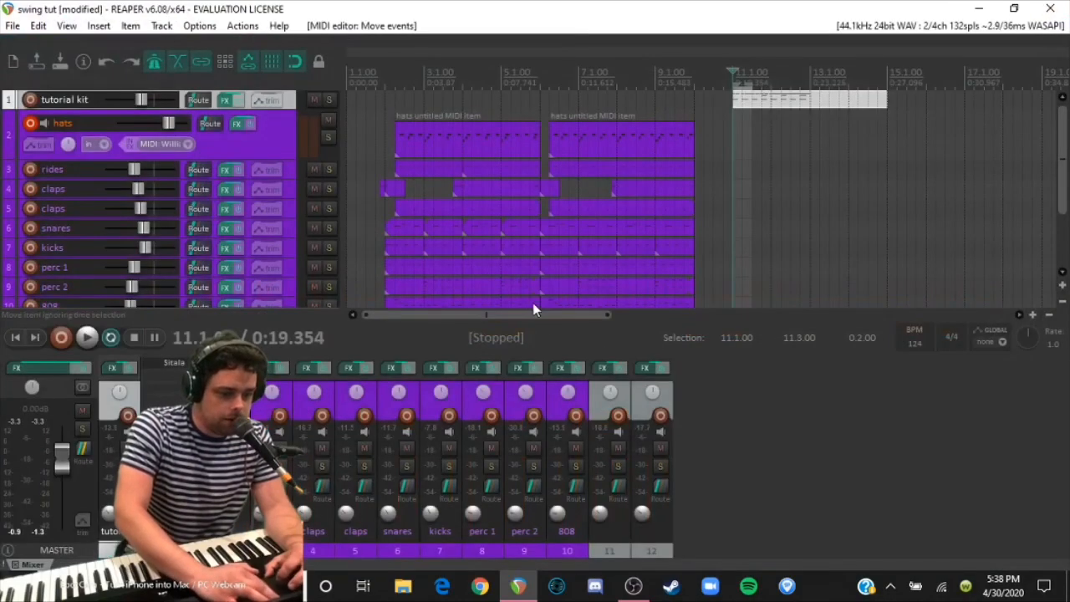
scroll(345, 251, "down", 3)
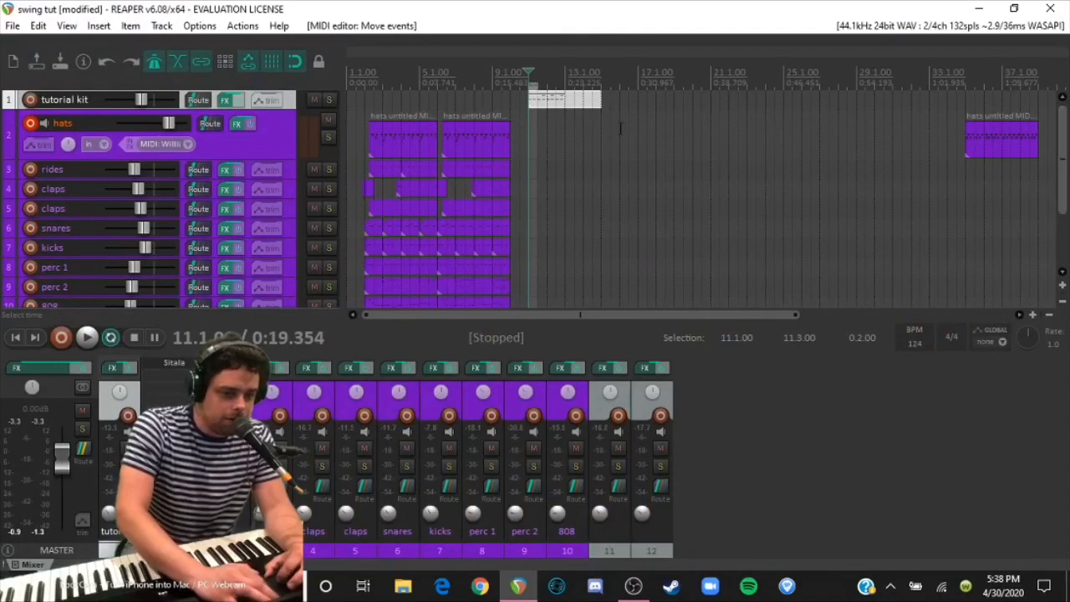
double_click(455, 147)
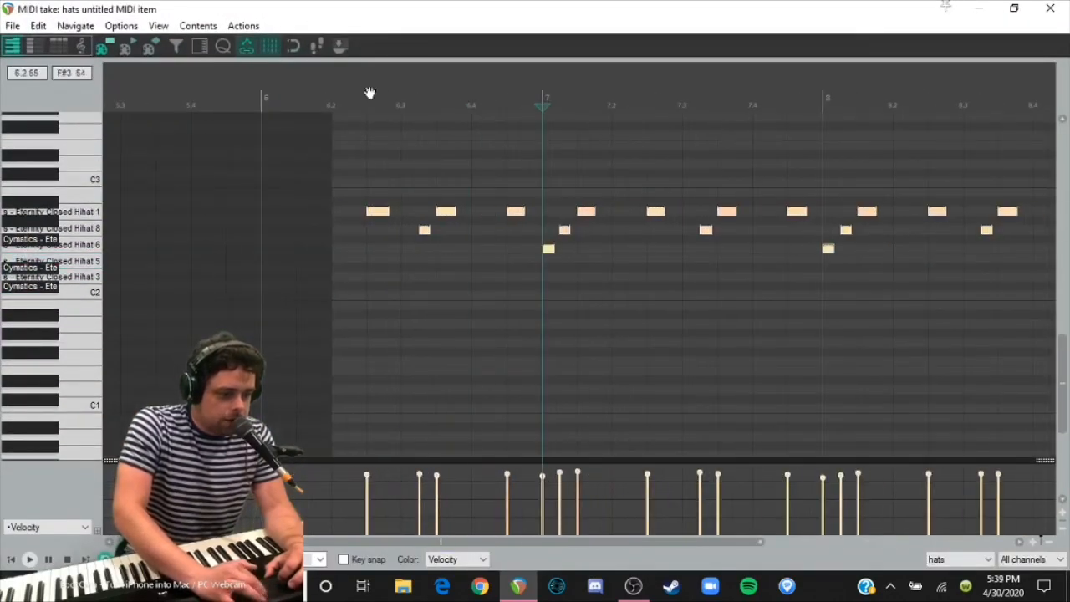
Step: Place the edit cursor at 6.2, reduce the MIDI editor to a floating window, and solo the hats track
left_click(337, 98)
left_click_drag(318, 21, 549, 226)
left_click(329, 138)
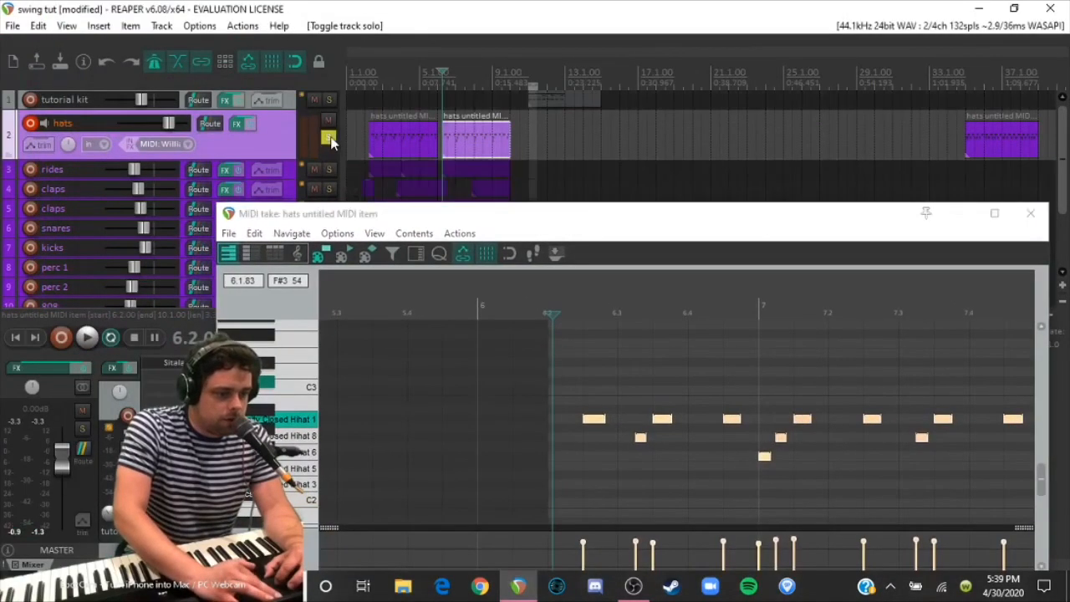
Step: Open the first hats item in the MIDI editor and place the edit cursor at its start, 2.2
left_click_drag(648, 203, 514, 54)
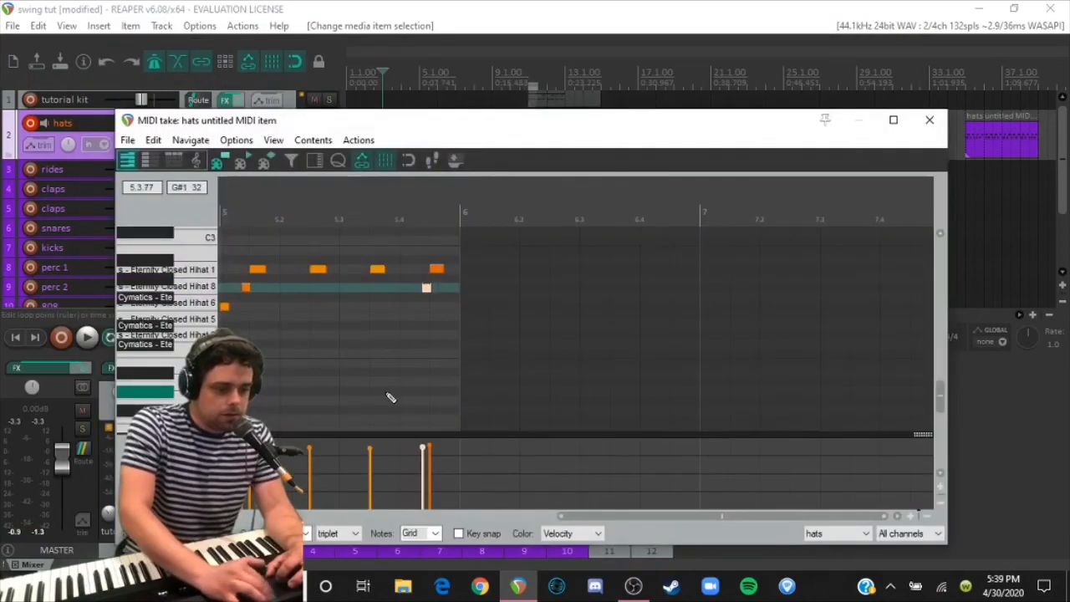
left_click_drag(673, 510, 342, 518)
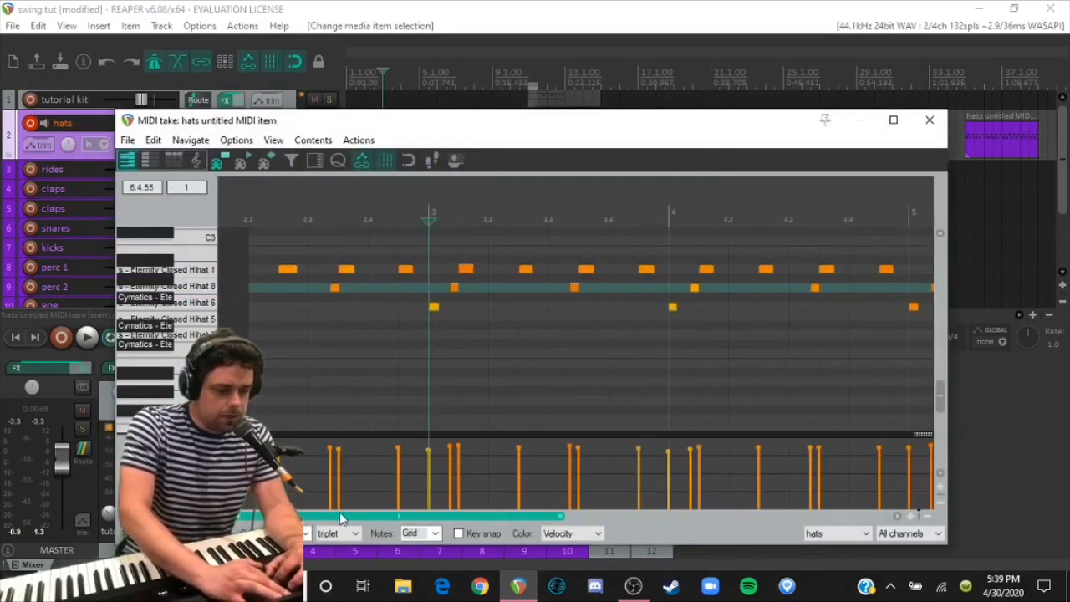
left_click(249, 214)
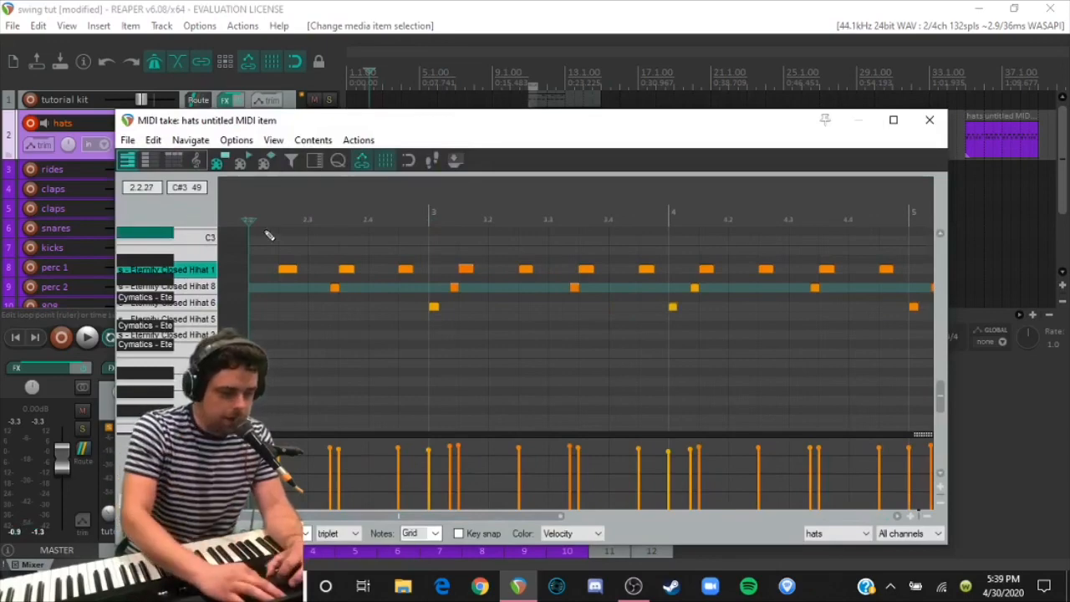
Step: Highlight the row of Eternity Closed Hihat 1 notes from bar 2 through bar 4
left_click_drag(269, 235, 618, 289)
left_click(288, 253)
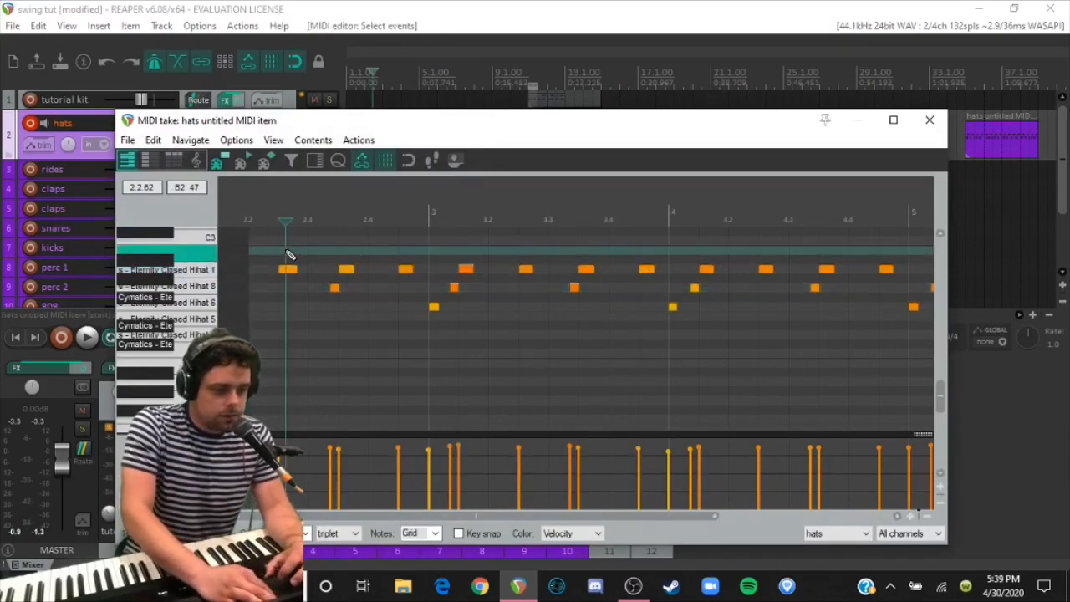
left_click_drag(287, 249, 853, 272)
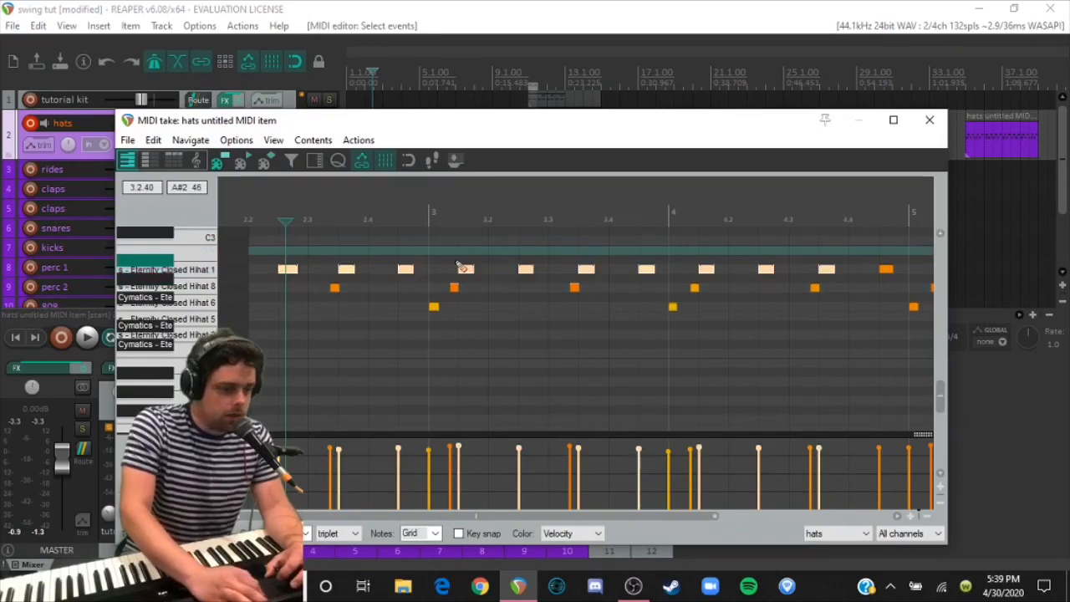
Step: Select the first three Eternity Closed Hihat 8 notes one at a time, clear the selection, and audition the hats pattern
left_click(249, 216)
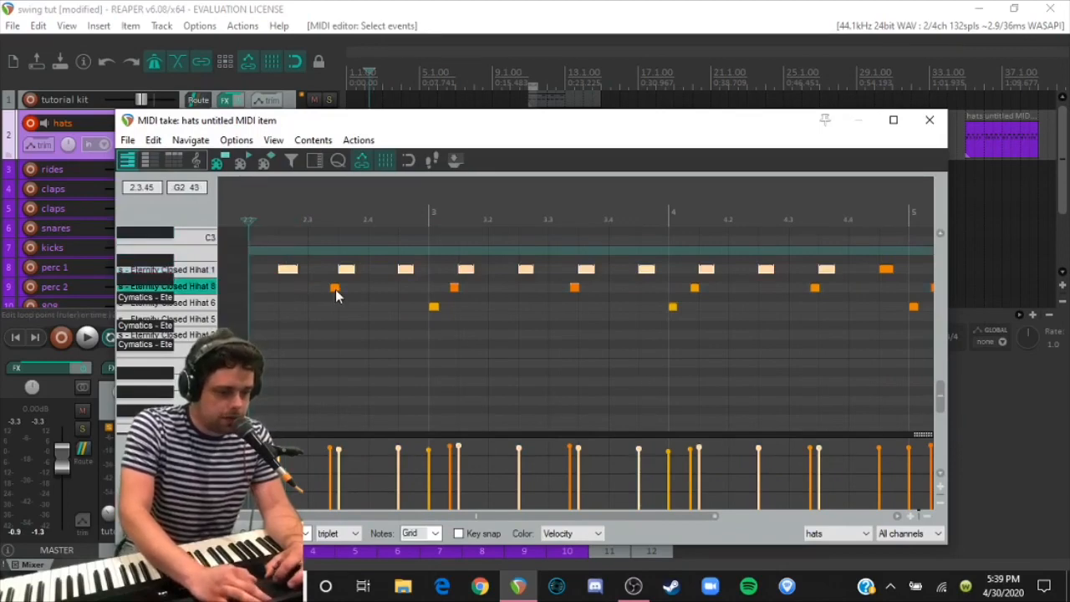
left_click(335, 290)
left_click(454, 289)
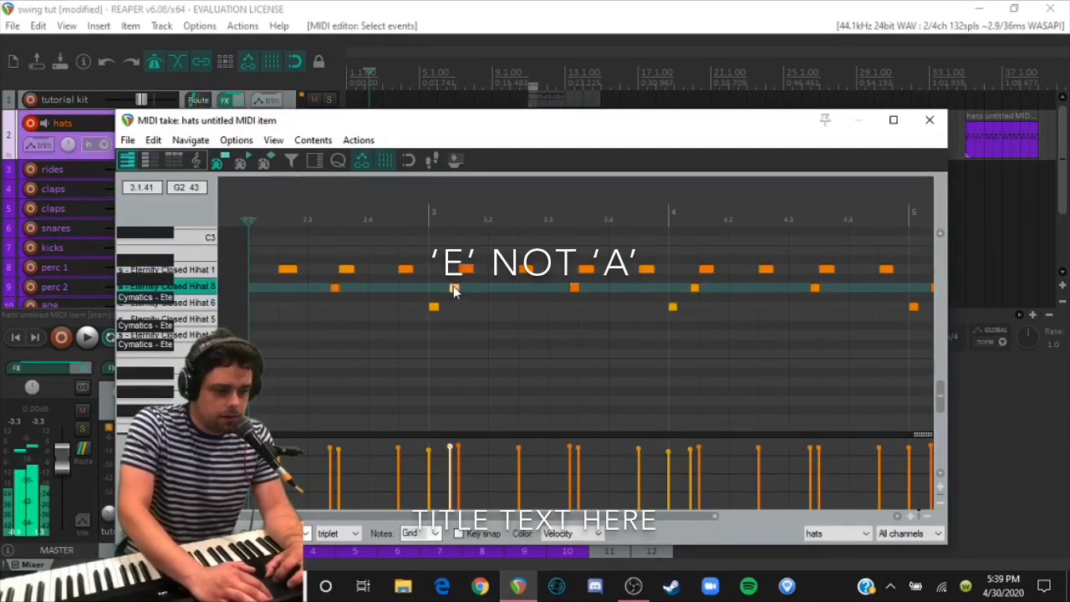
left_click(575, 287)
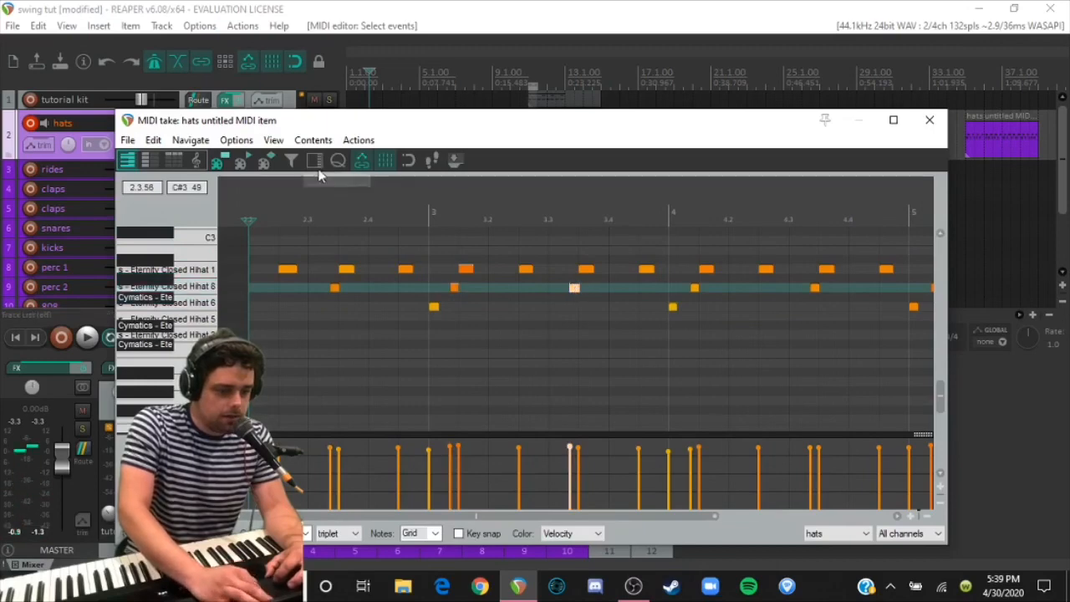
left_click(320, 309)
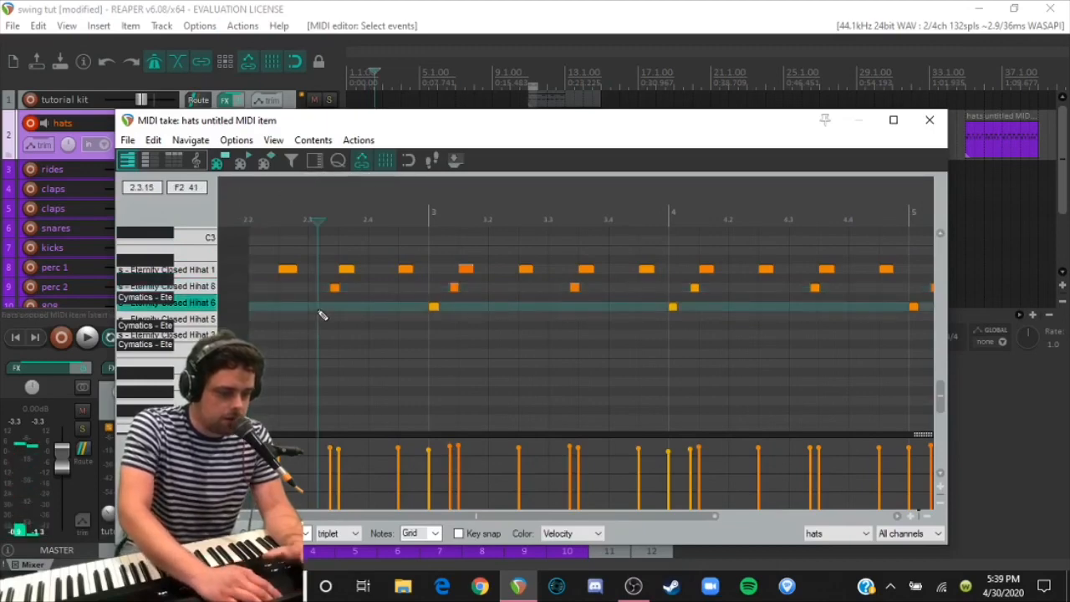
key("space")
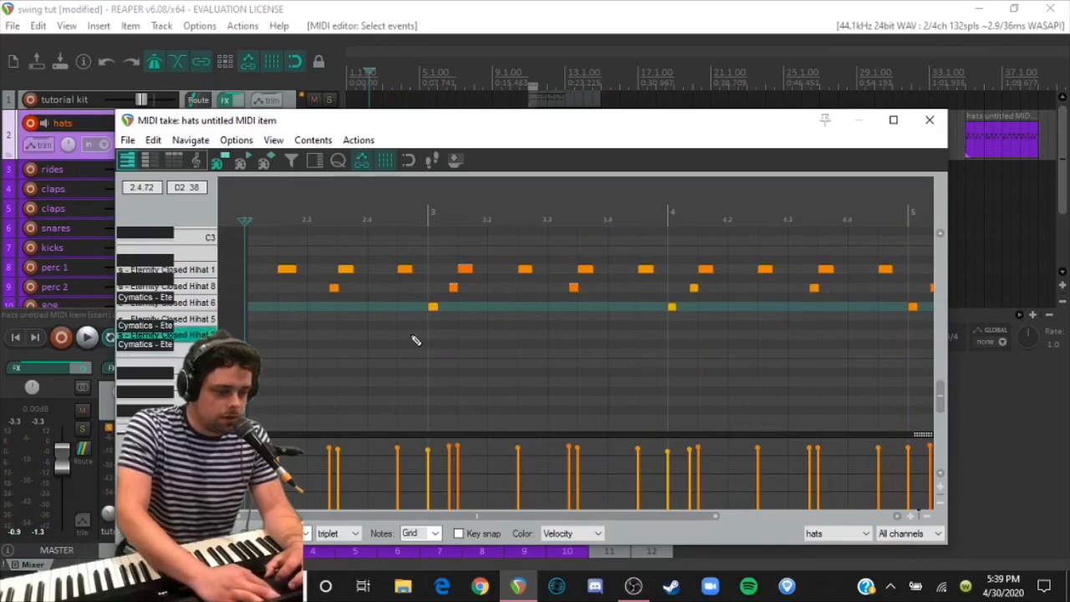
Step: Highlight the Eternity Closed Hihat 6 notes at bars 3 and 4 and audition the pattern from 2.2
left_click_drag(412, 339, 727, 303)
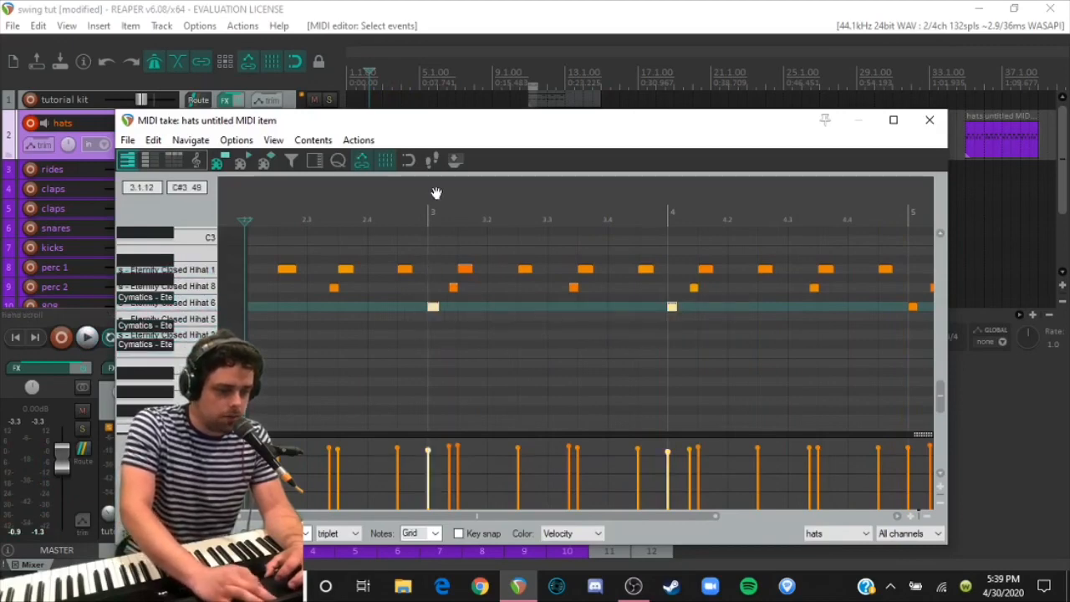
key("space")
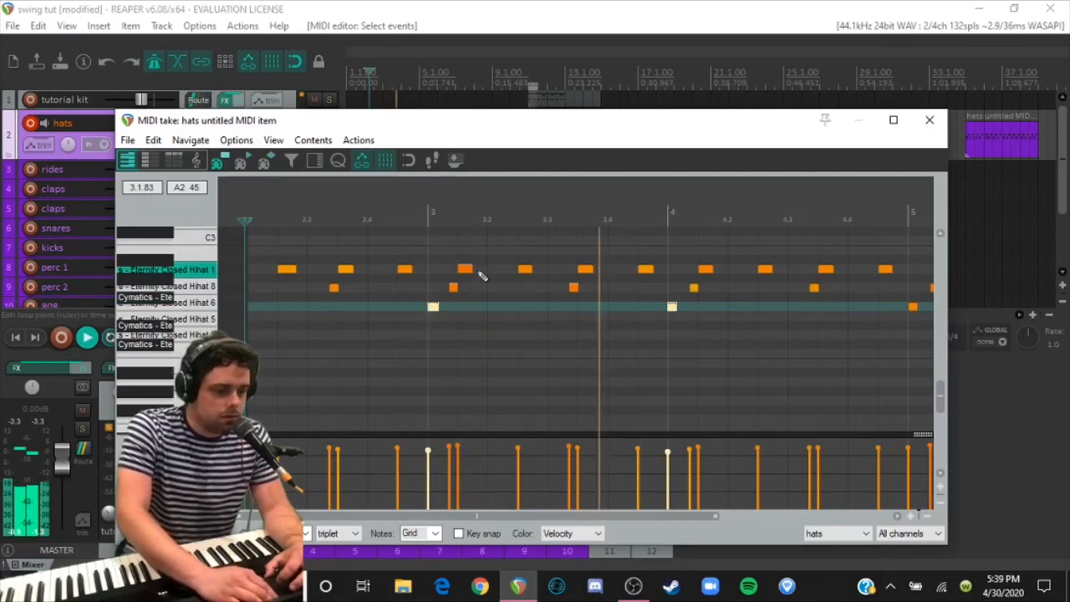
key("space")
scroll(481, 275, "up", 2)
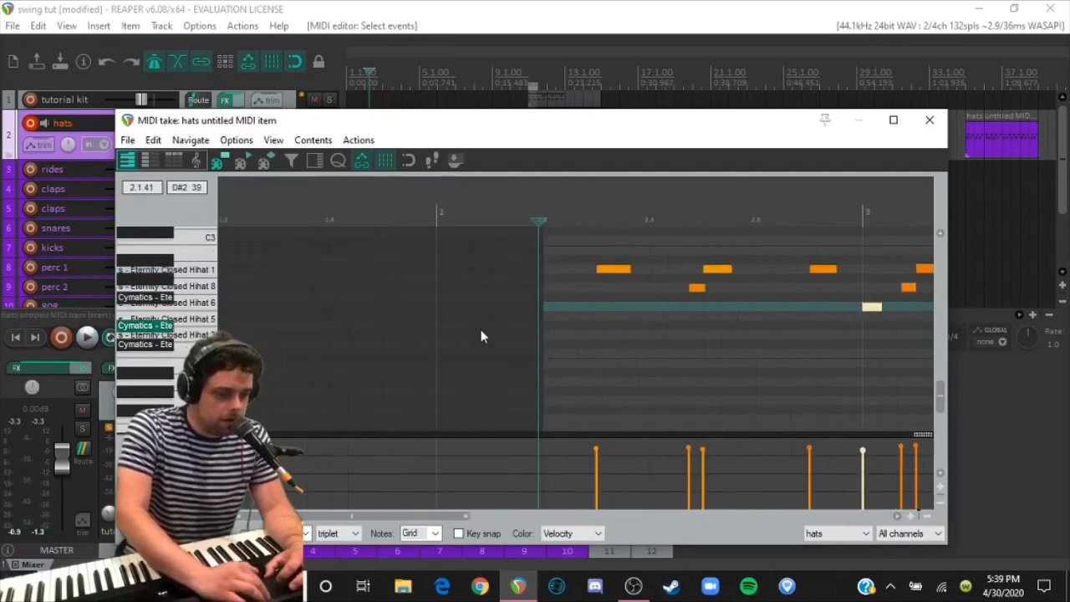
scroll(481, 335, "down", 4)
scroll(466, 353, "up", 3)
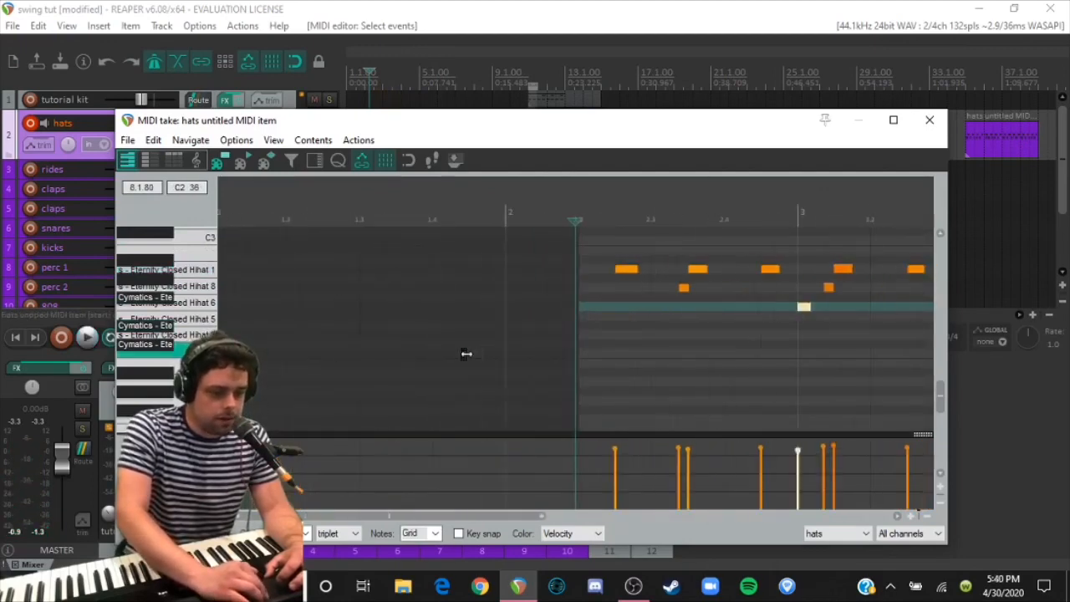
Step: Examine the spacing of the hats notes up to bar 5 and close the MIDI editor
scroll(466, 353, "up", 2)
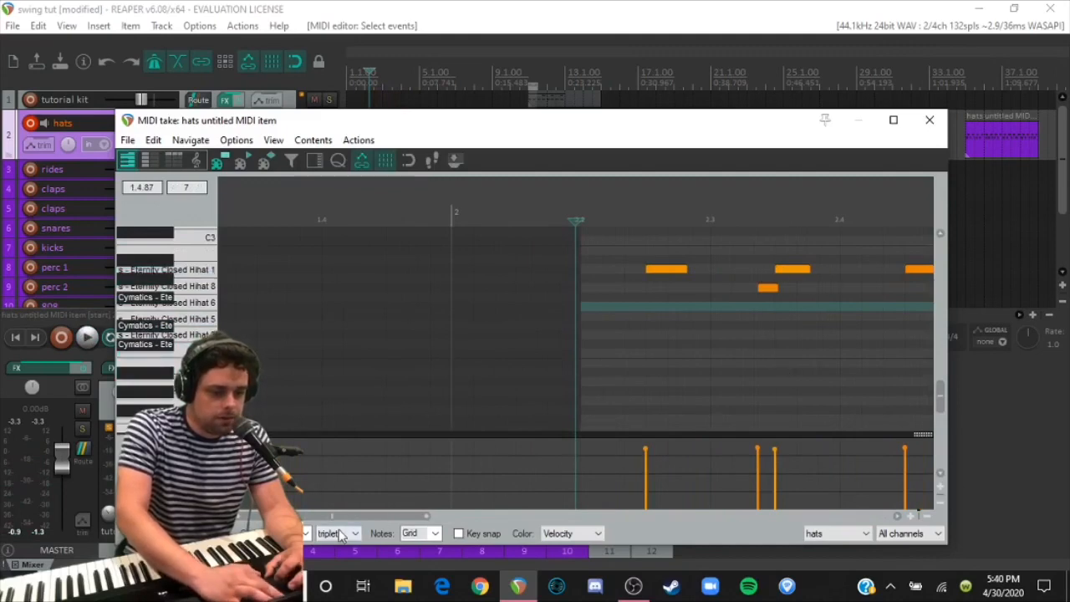
left_click_drag(341, 517, 567, 523)
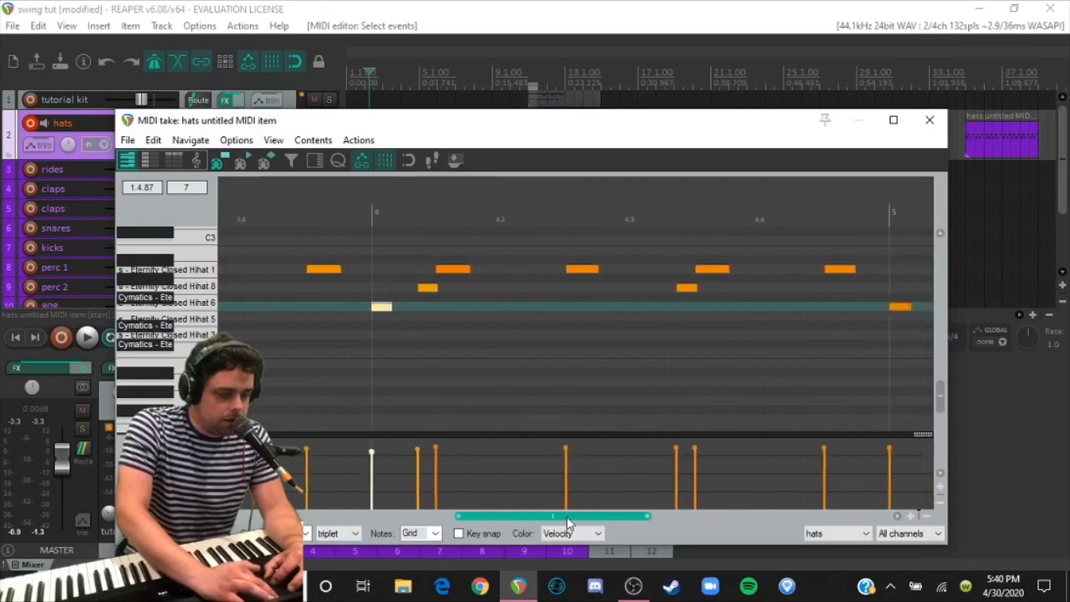
key("Escape")
Step: Open the snares item at bar 2 in the MIDI editor and audition the snare pattern
scroll(289, 256, "down", 1)
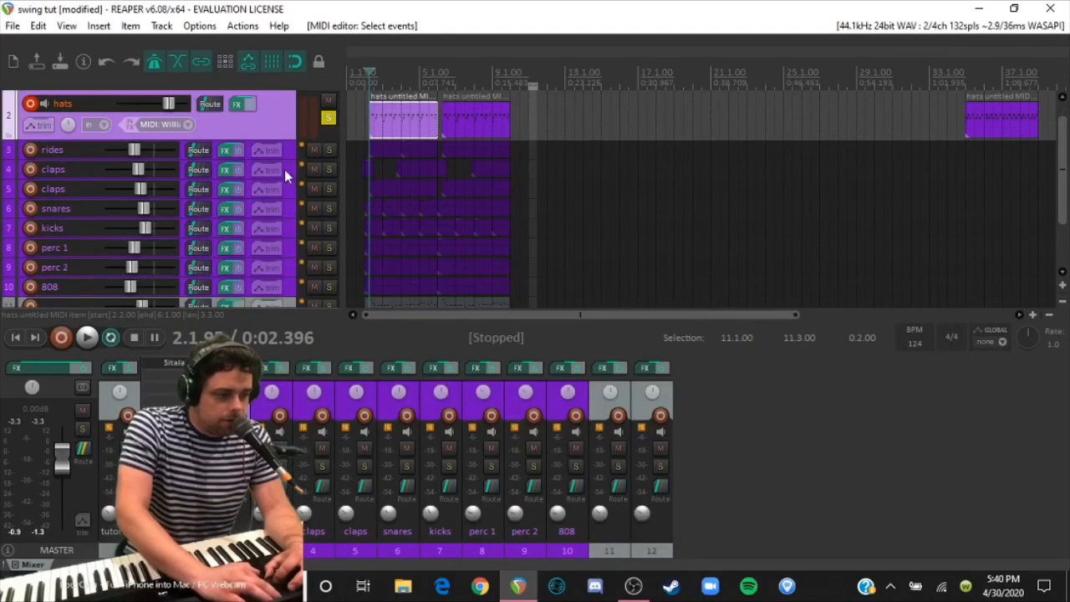
left_click(286, 211)
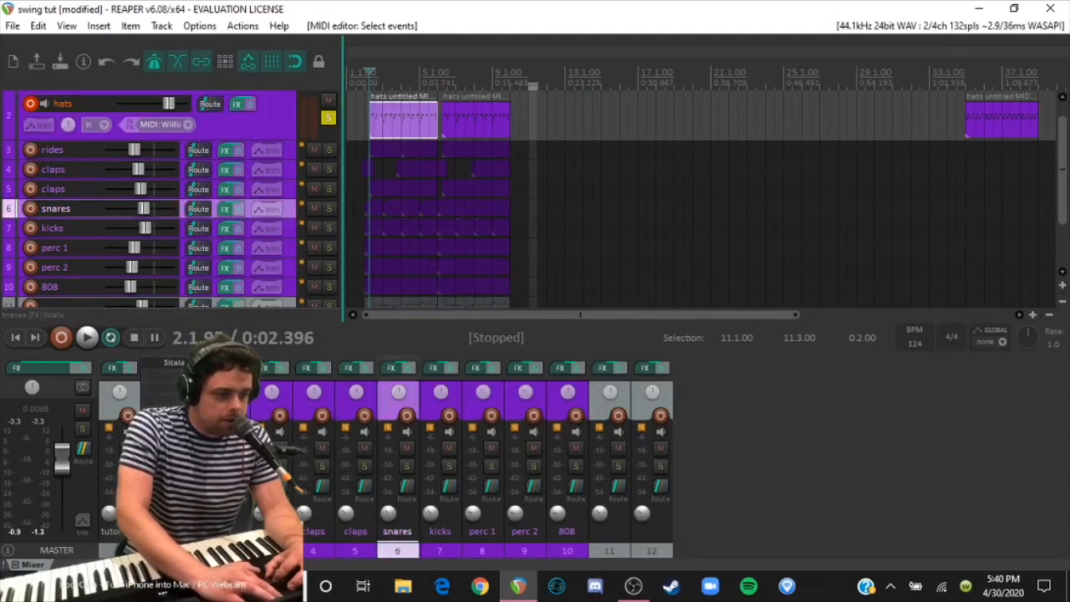
left_click(373, 210)
double_click(373, 210)
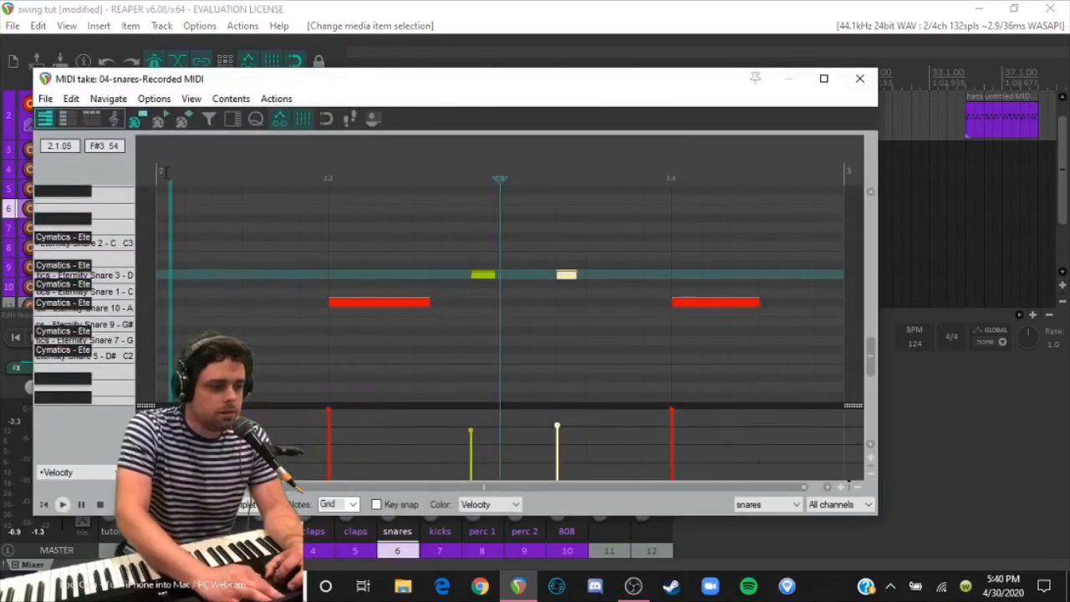
left_click_drag(487, 84, 506, 71)
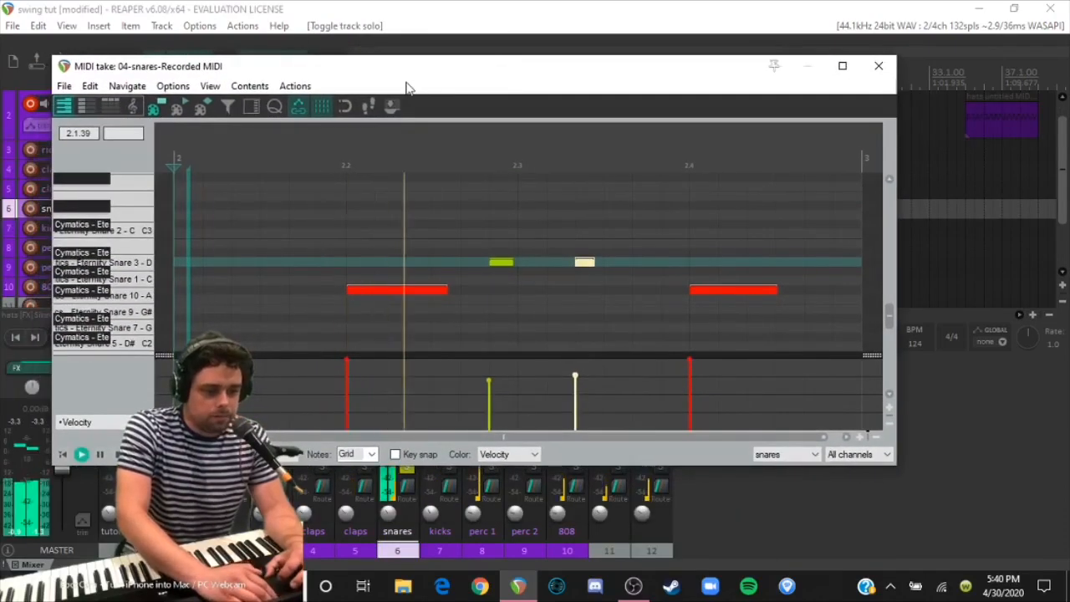
key("space")
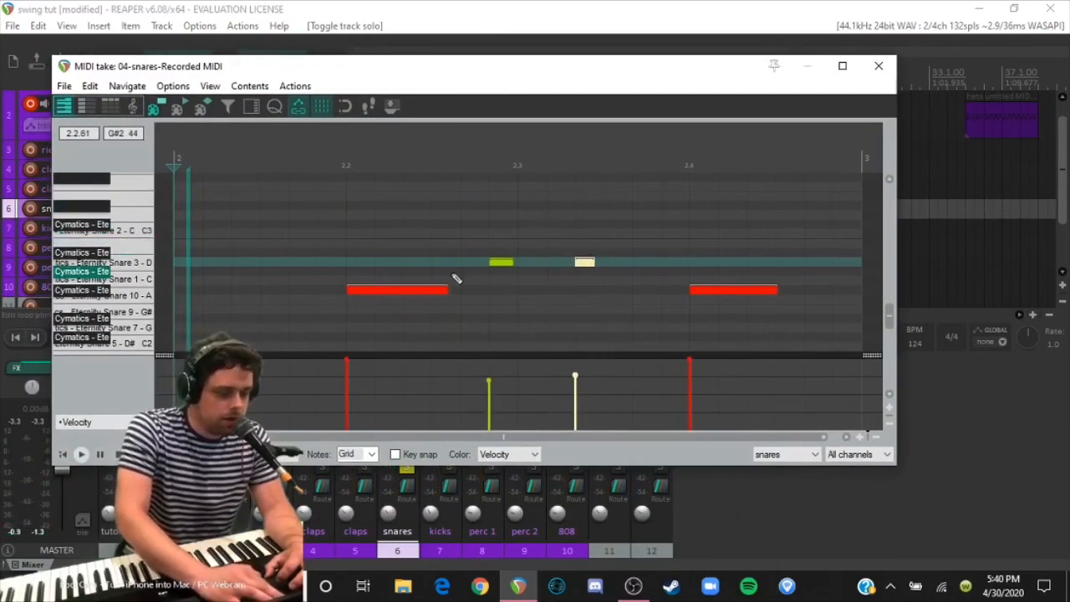
Step: Fill the Eternity Snare 3 row with back-to-back snapped notes from 2.2 up to the existing note before 2.3
left_click(505, 265)
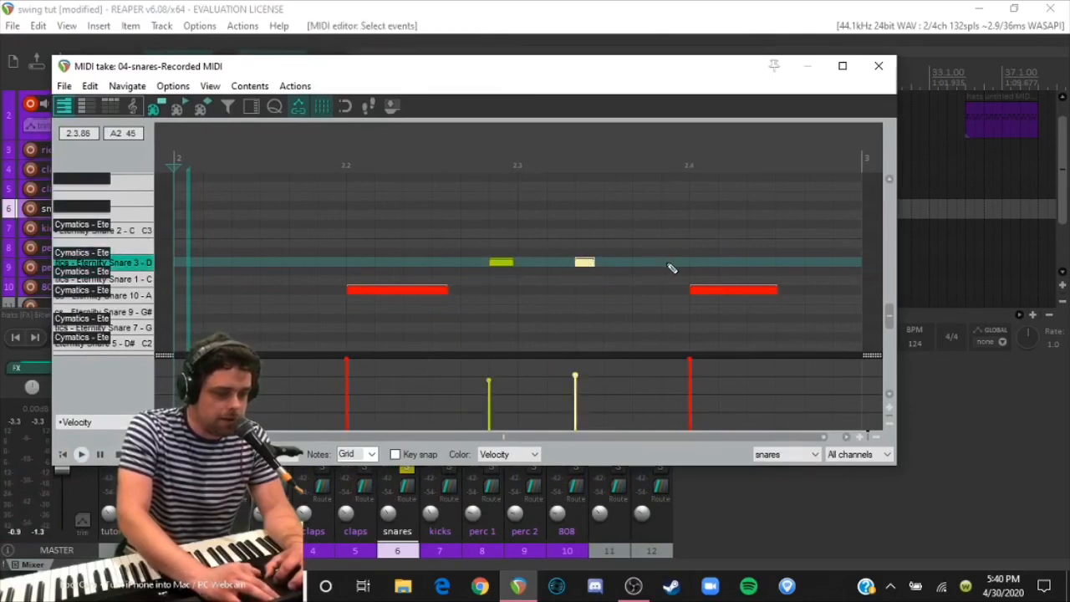
left_click(400, 265)
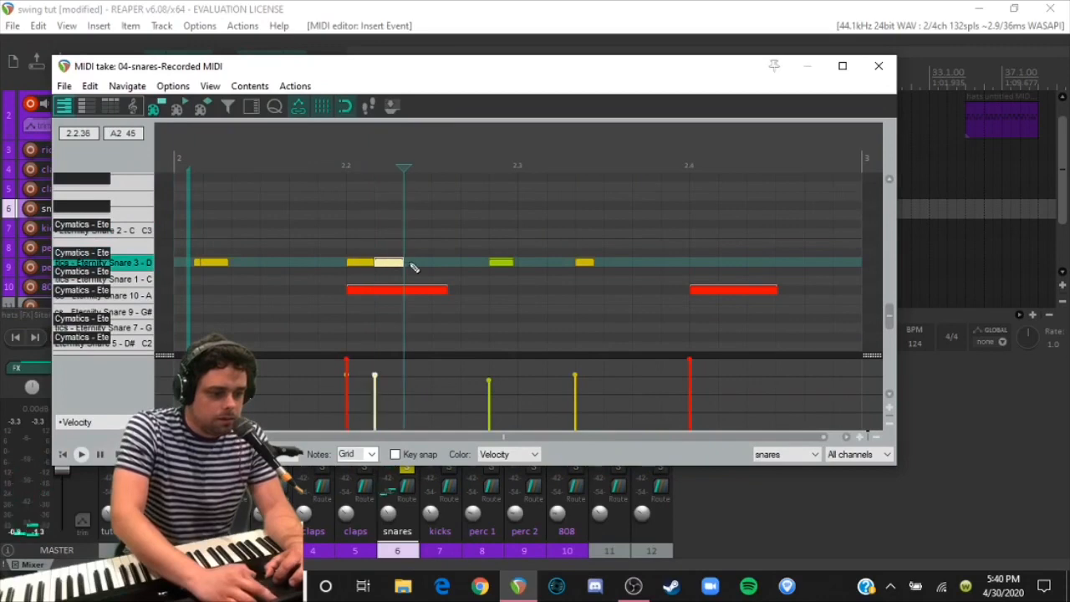
left_click(422, 266)
left_click(449, 264)
left_click(472, 266)
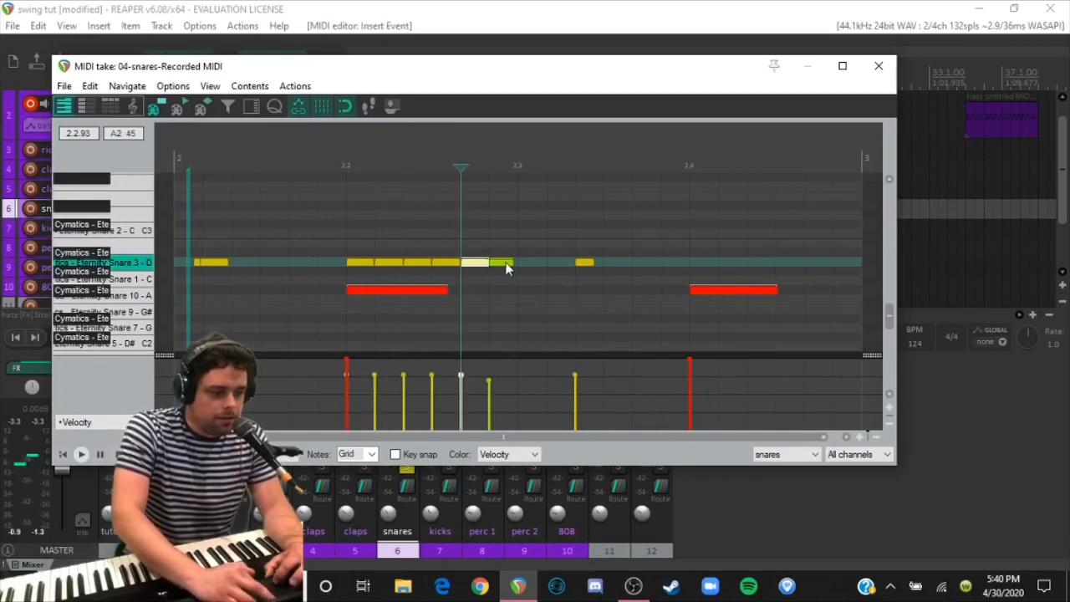
left_click(506, 265)
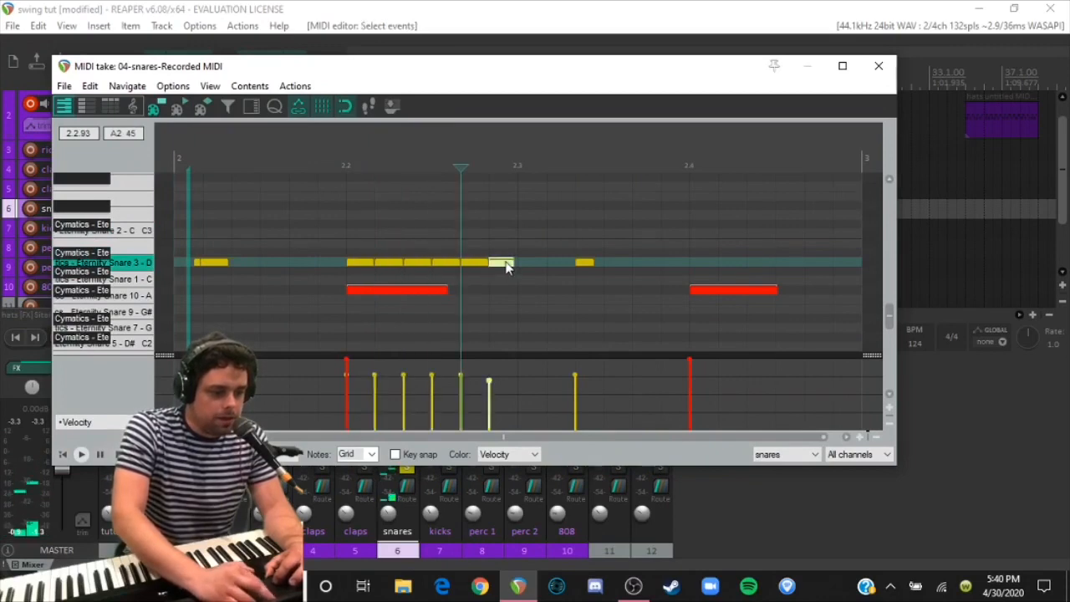
Step: Thin the added Eternity Snare 3 notes between 2.2 and 2.3, keeping only the third one
left_click(416, 264)
left_click_drag(362, 249, 384, 271)
key("Delete")
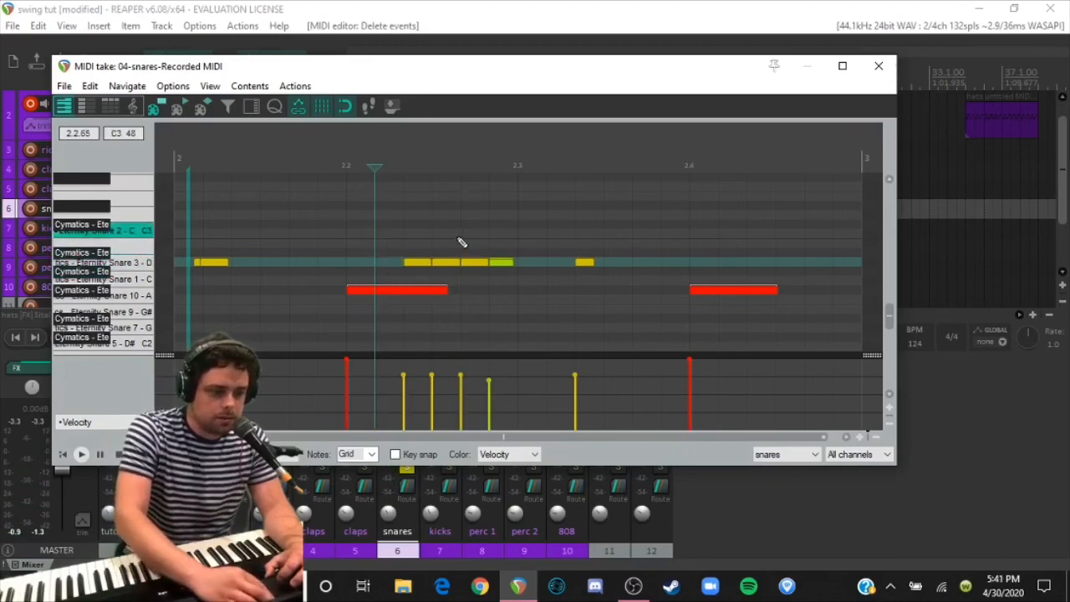
left_click_drag(448, 236, 477, 282)
key("Delete")
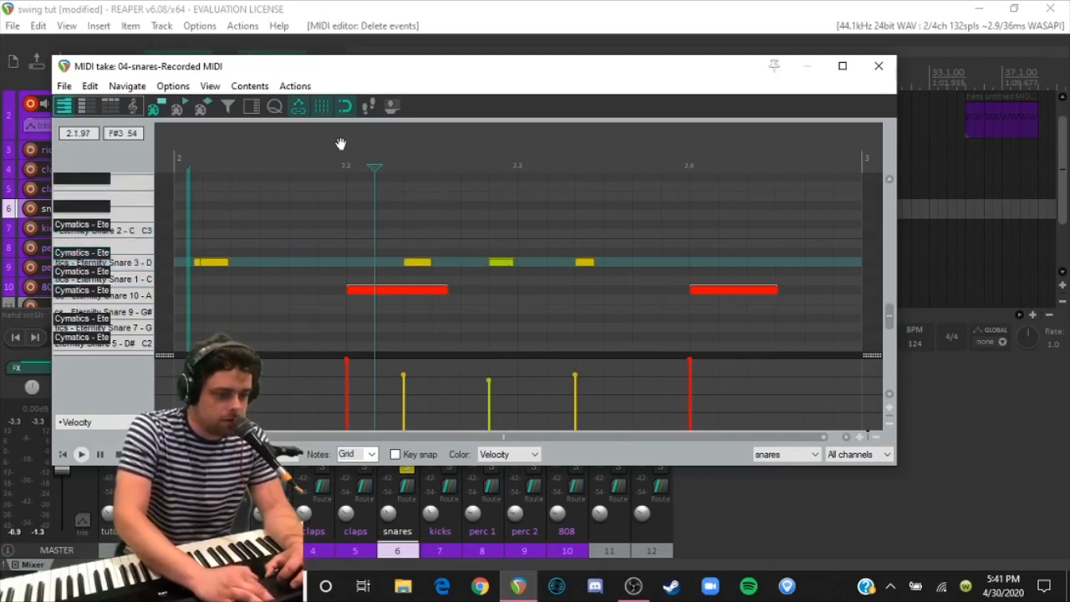
Step: Add two Eternity Snare 3 notes between bar 2 and 2.2 and audition the pattern from bar 2
left_click(317, 264)
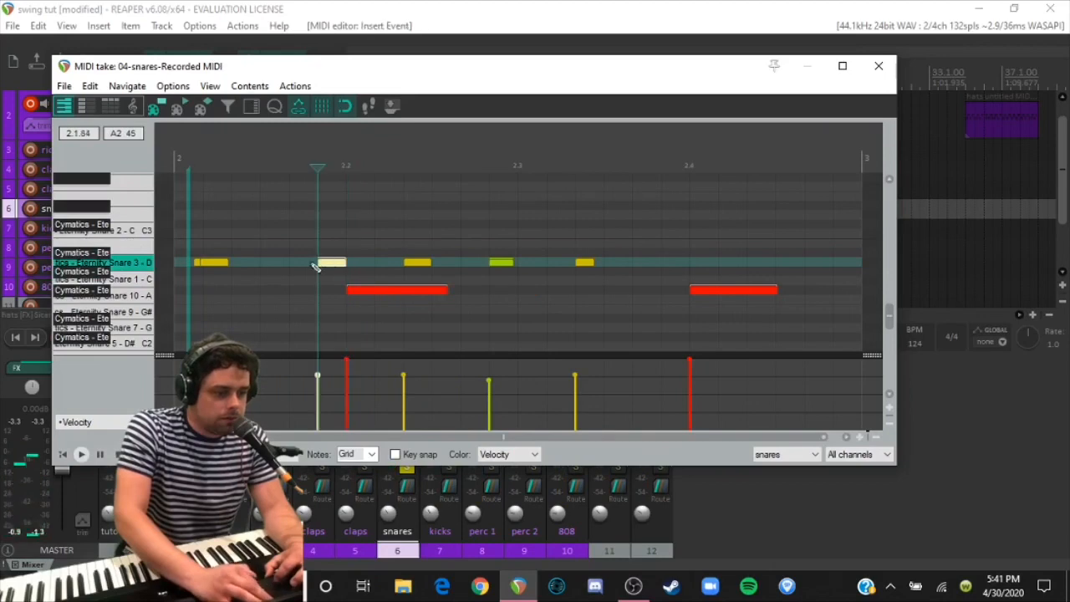
left_click(242, 265)
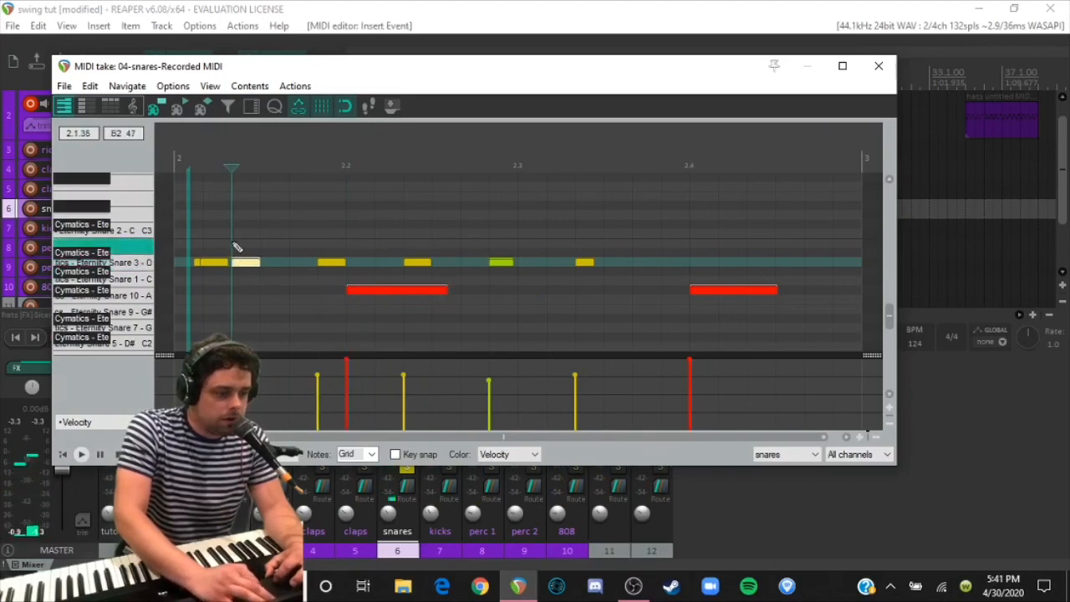
left_click(175, 157)
key("space")
key("space")
Step: Delete the added Eternity Snare 3 notes, keeping only the two original ones on either side of 2.3
key("Delete")
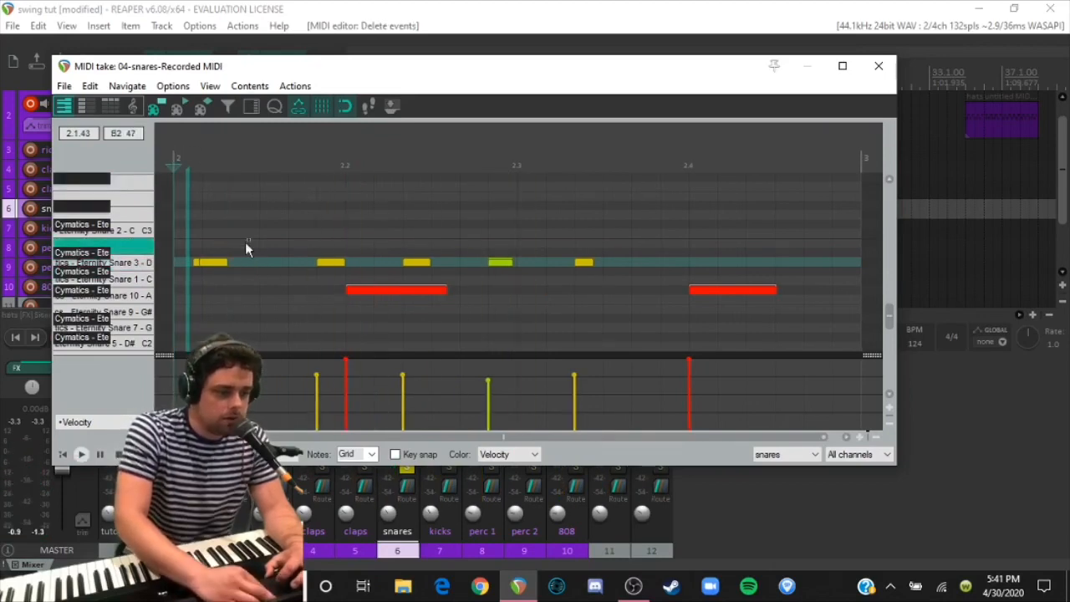
left_click(195, 265)
key("Delete")
left_click(330, 262)
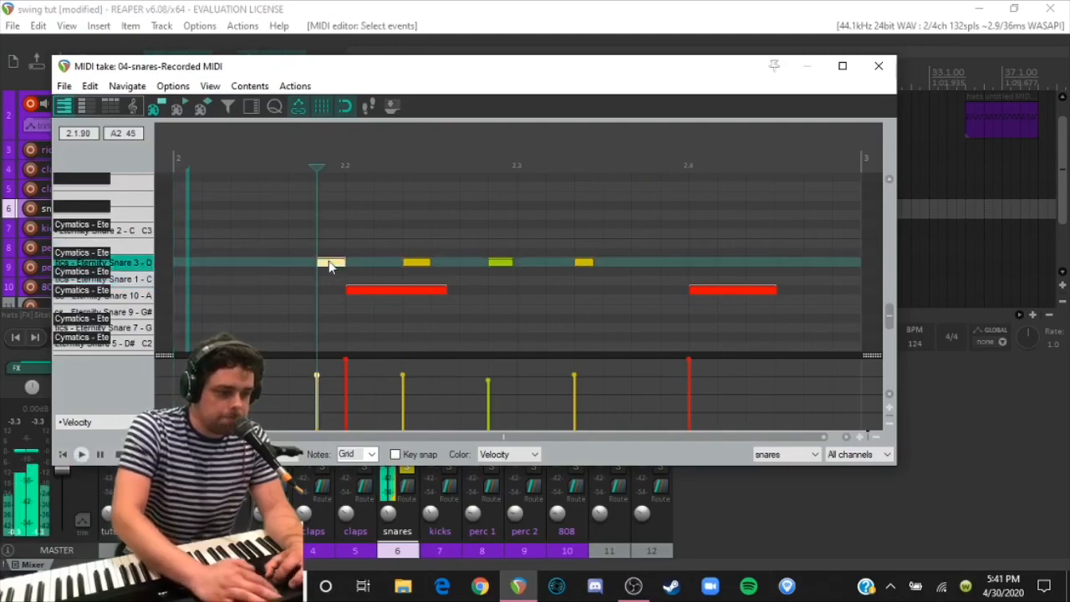
key("Delete")
left_click(416, 265)
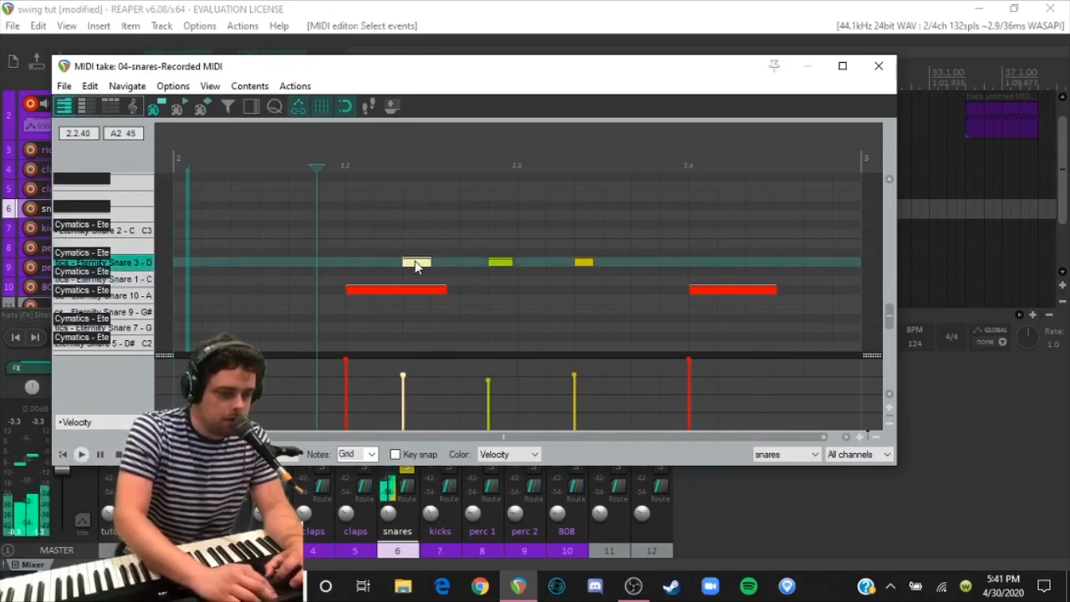
key("Delete")
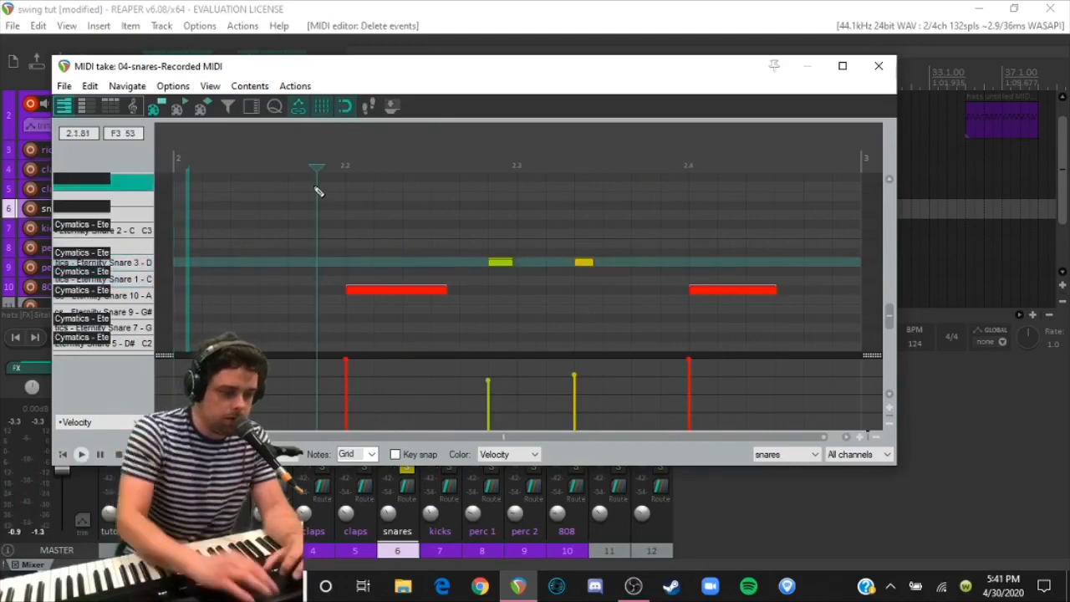
Step: Audition the snares from 2.2, select the Eternity Snare 3 note after 2.3, and audition from bar 2
left_click(342, 165)
key("space")
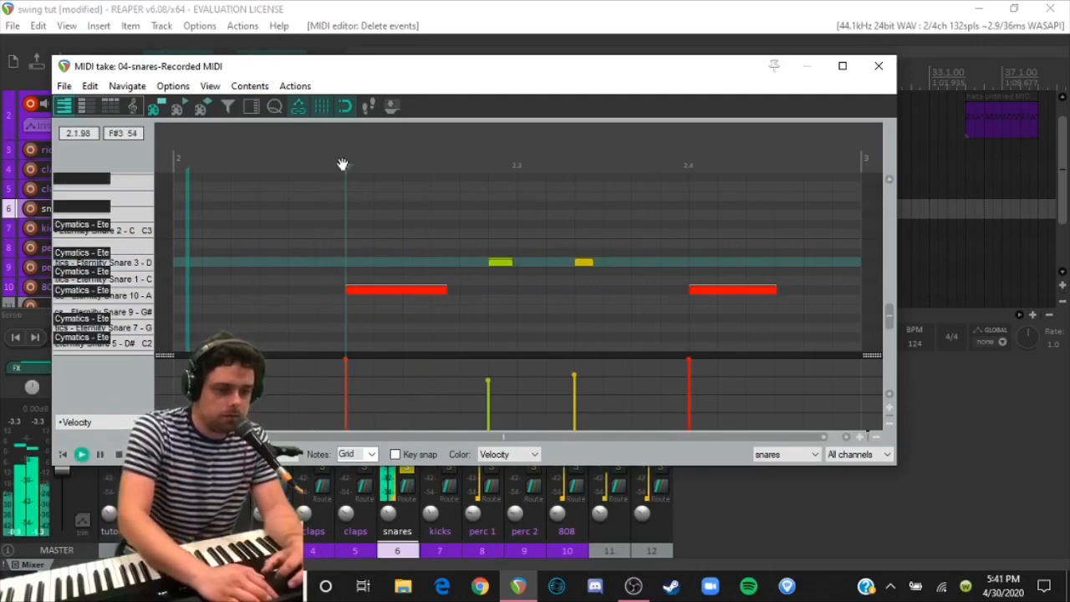
key("space")
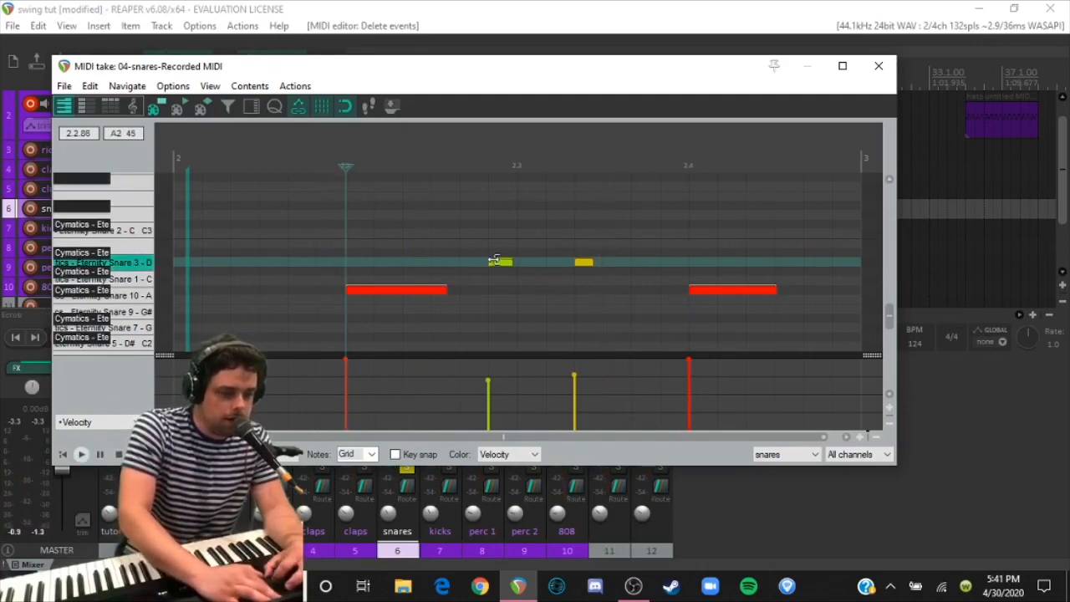
left_click(586, 263)
scroll(427, 179, "down", 3)
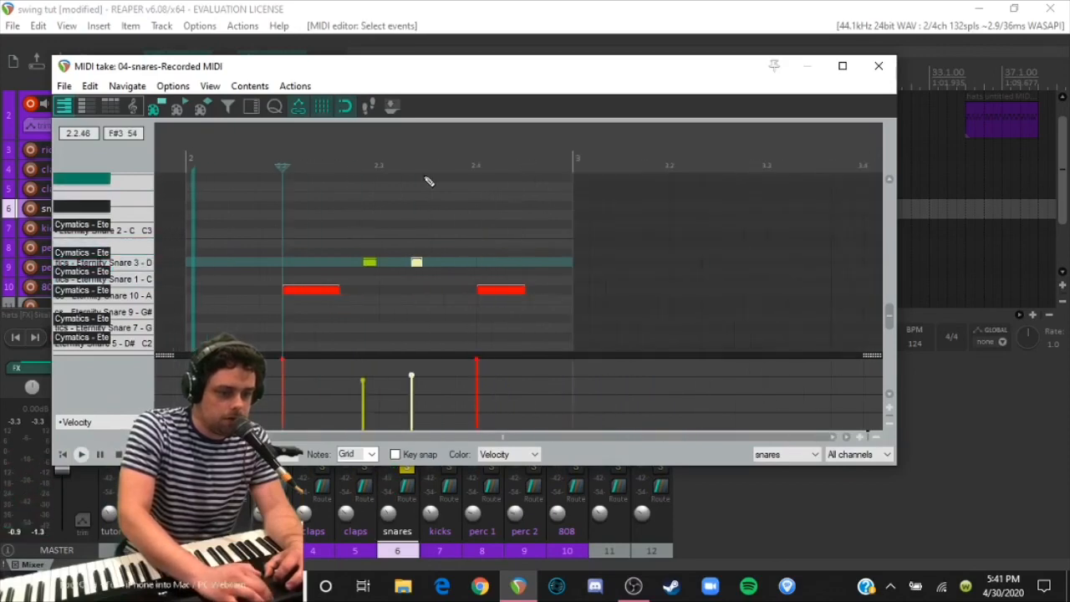
left_click(182, 157)
key("space")
key("space")
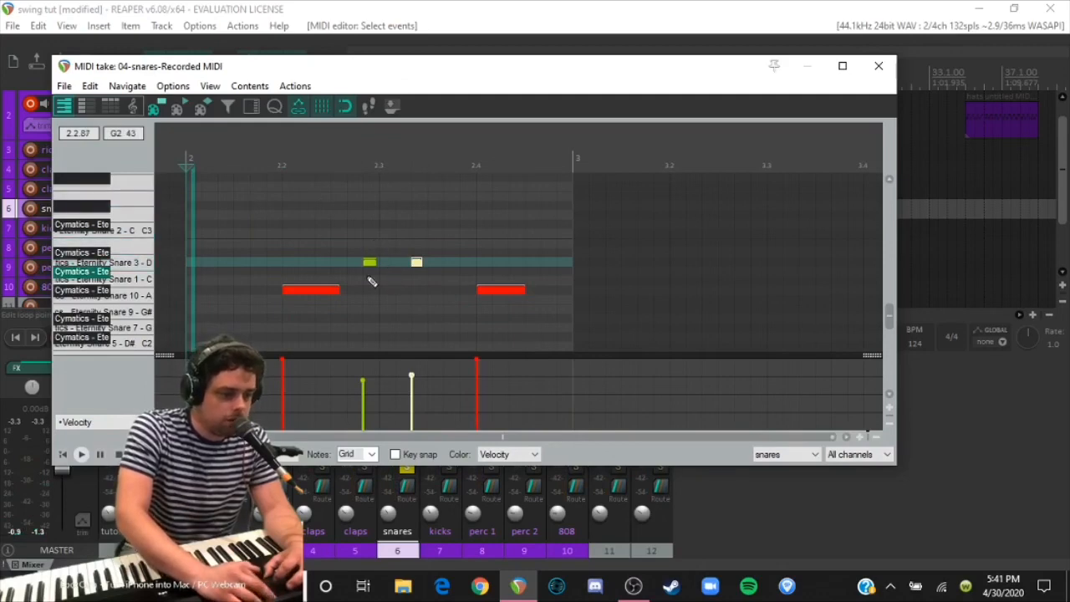
Step: Turn off snapping and nudge the two Eternity Snare 3 notes around 2.3 slightly later than the triplet grid
left_click(417, 263)
scroll(423, 329, "up", 5)
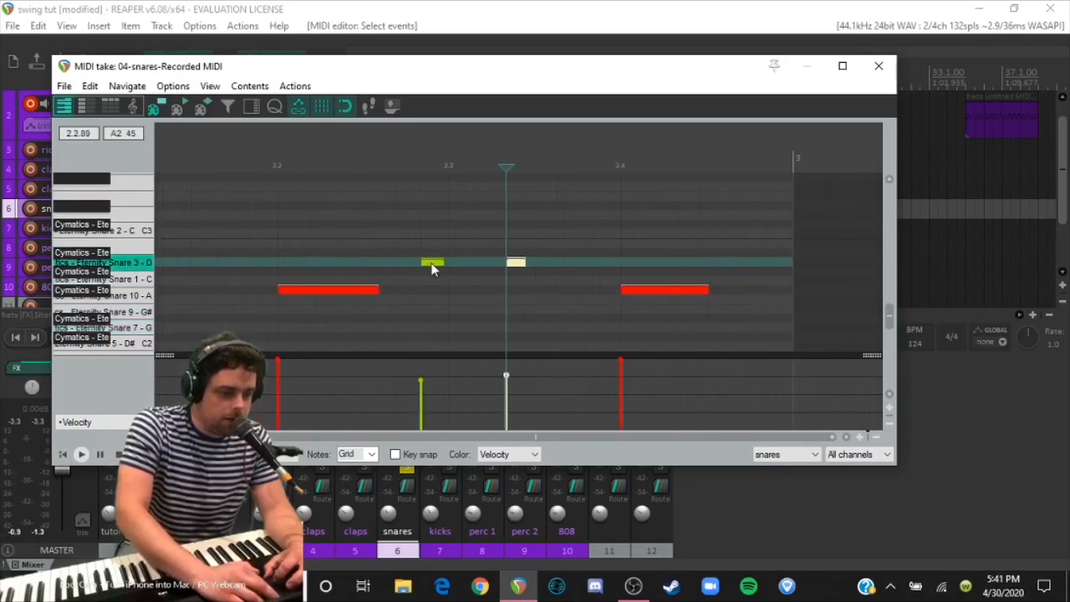
left_click_drag(432, 266, 436, 263)
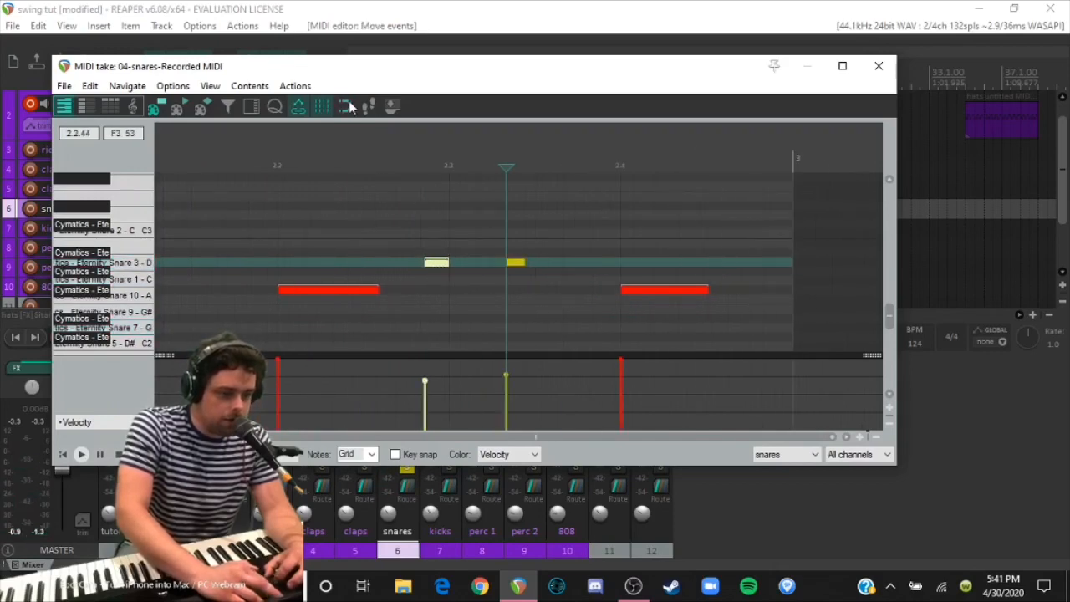
scroll(438, 265, "up", 3)
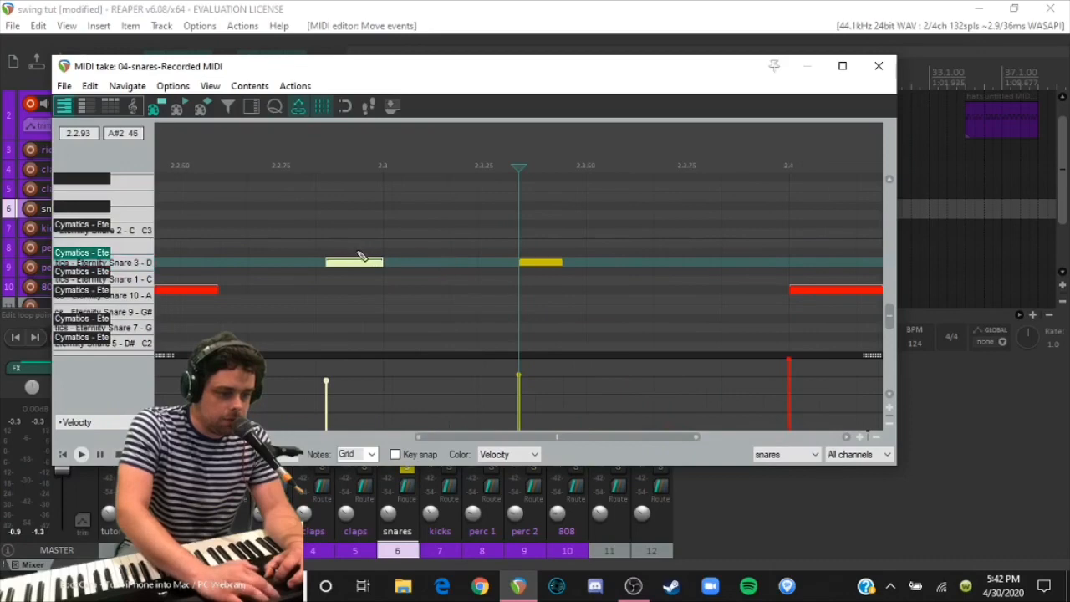
left_click_drag(356, 262, 351, 266)
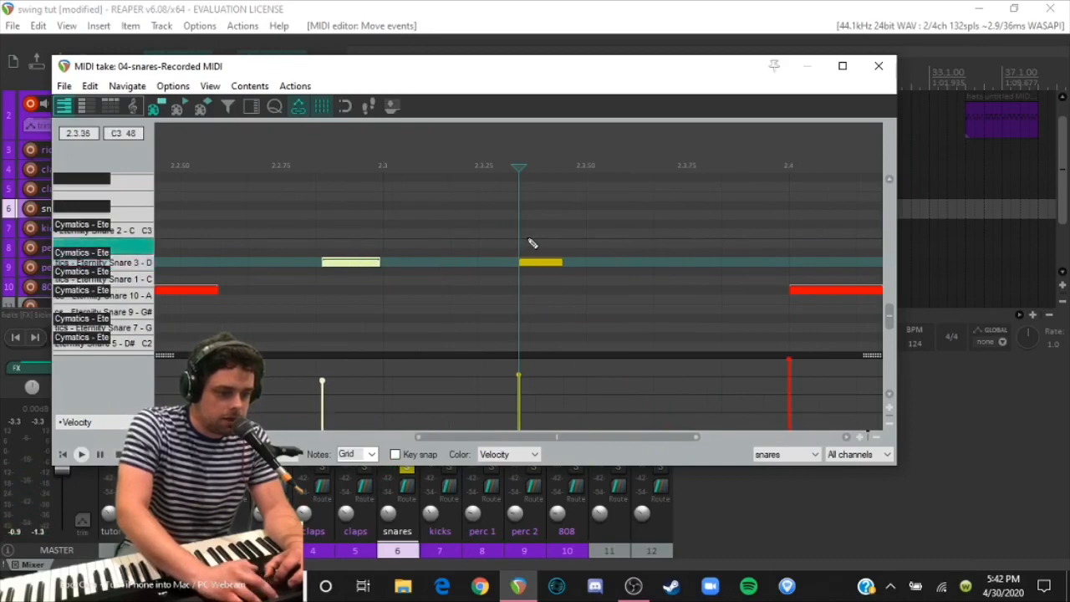
left_click_drag(537, 266, 542, 266)
Step: Audition the nudged snare pattern several times, starting from bar 2
key("space")
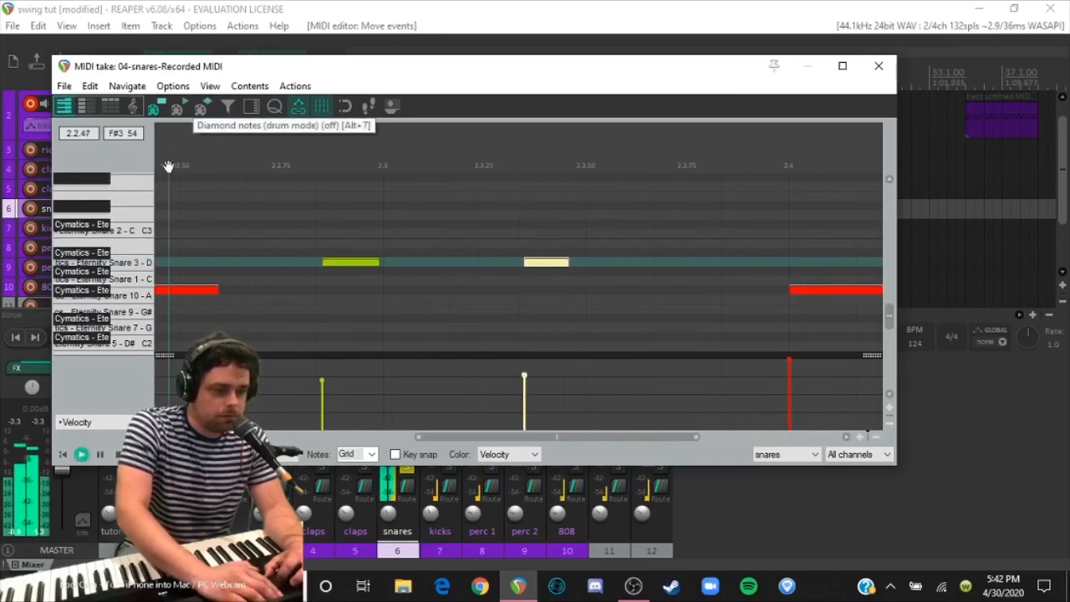
scroll(399, 232, "down", 4)
scroll(400, 231, "down", 2)
key("space")
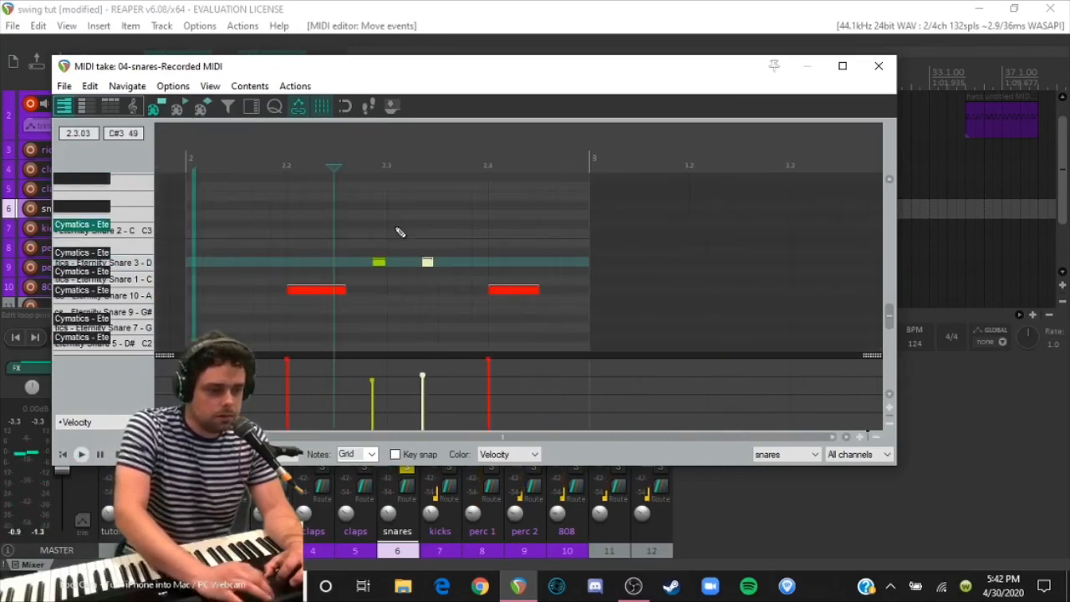
key("space")
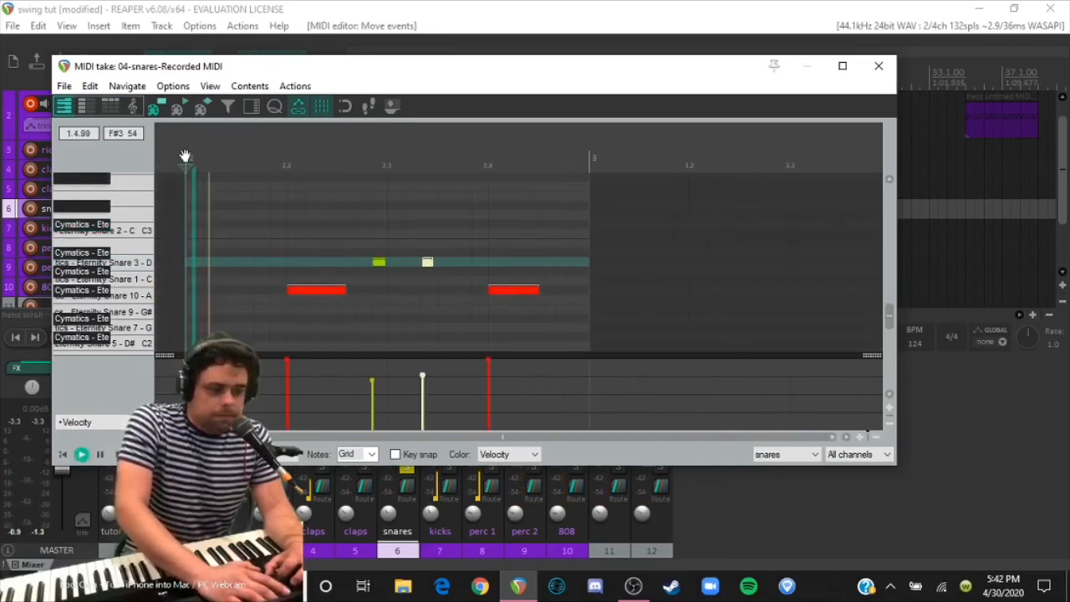
key("space")
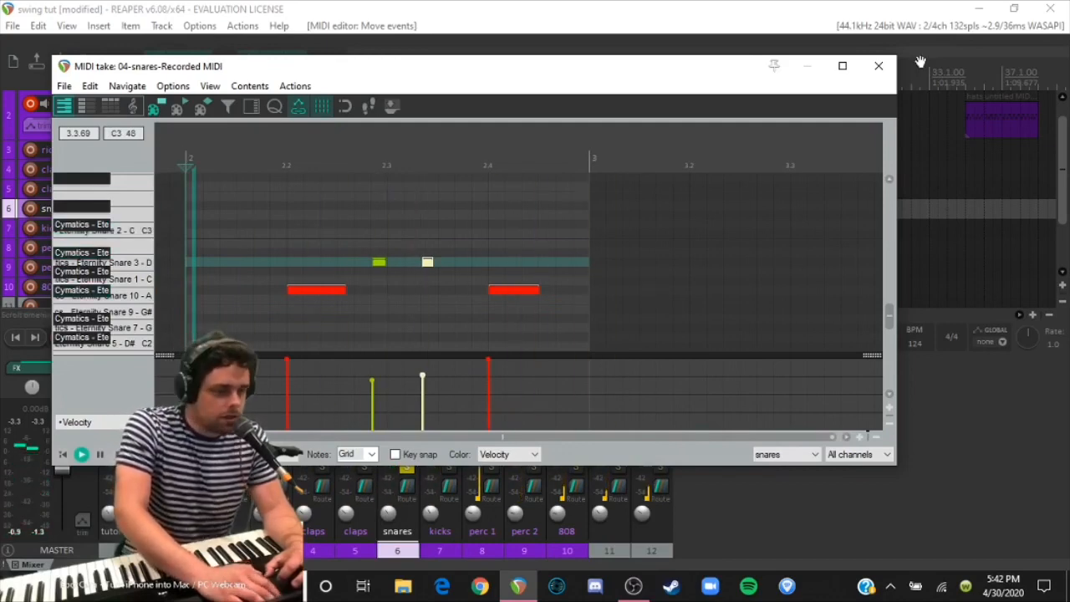
key("space")
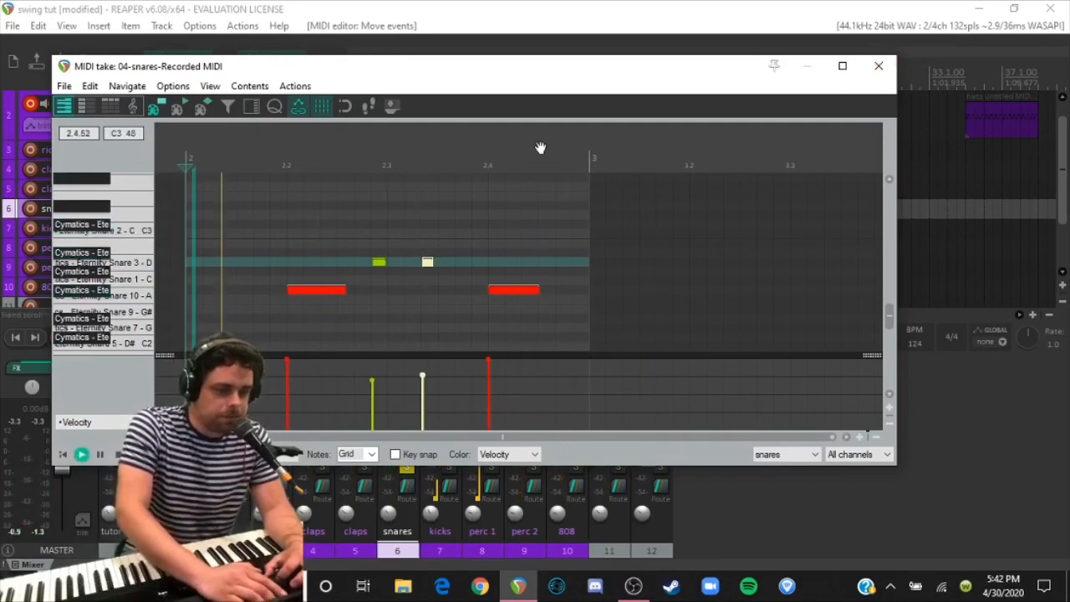
key("space")
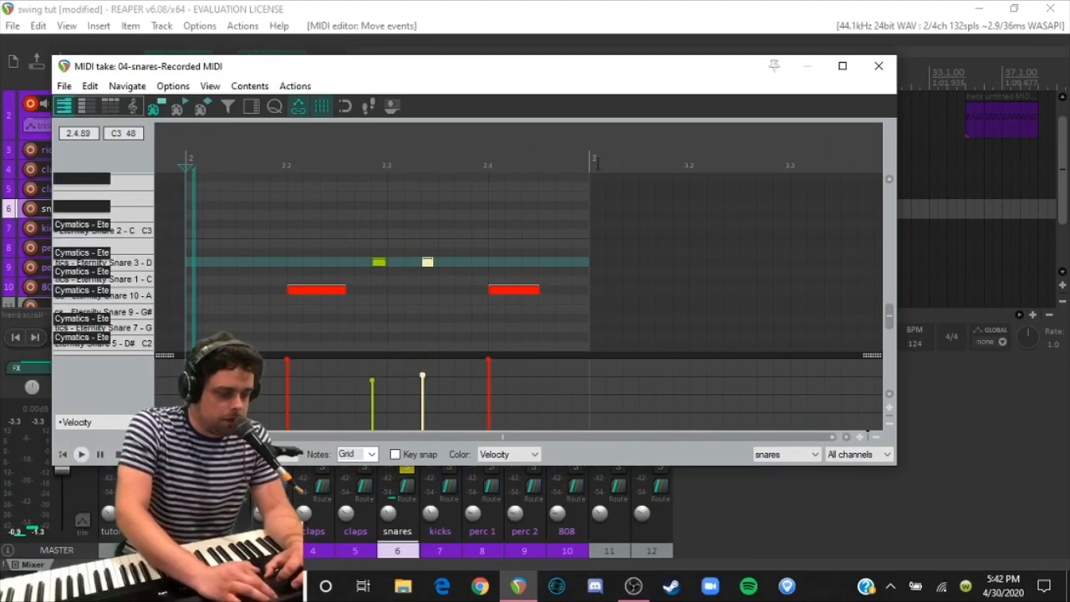
key("space")
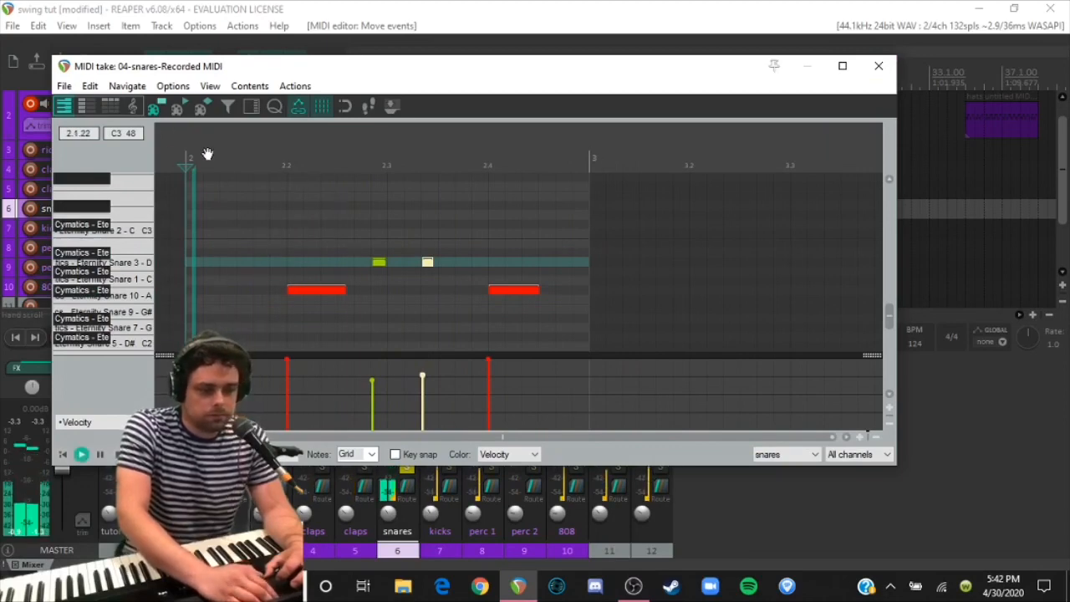
key("space")
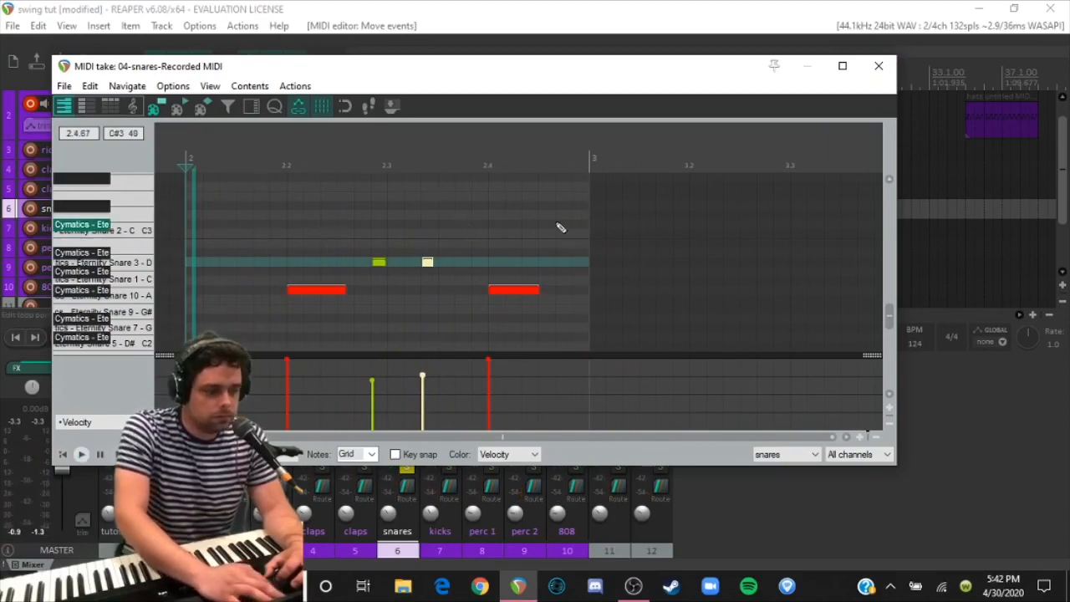
Step: Close the snares MIDI editor, open the first MIDI item on track 12, and solo that track
left_click(879, 66)
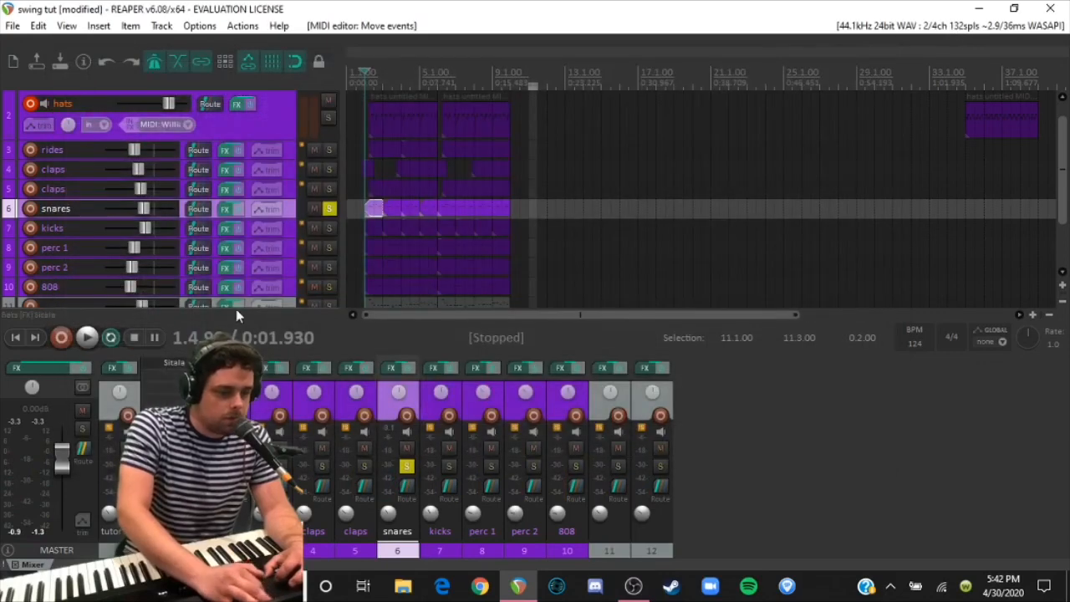
scroll(293, 292, "down", 3)
double_click(405, 227)
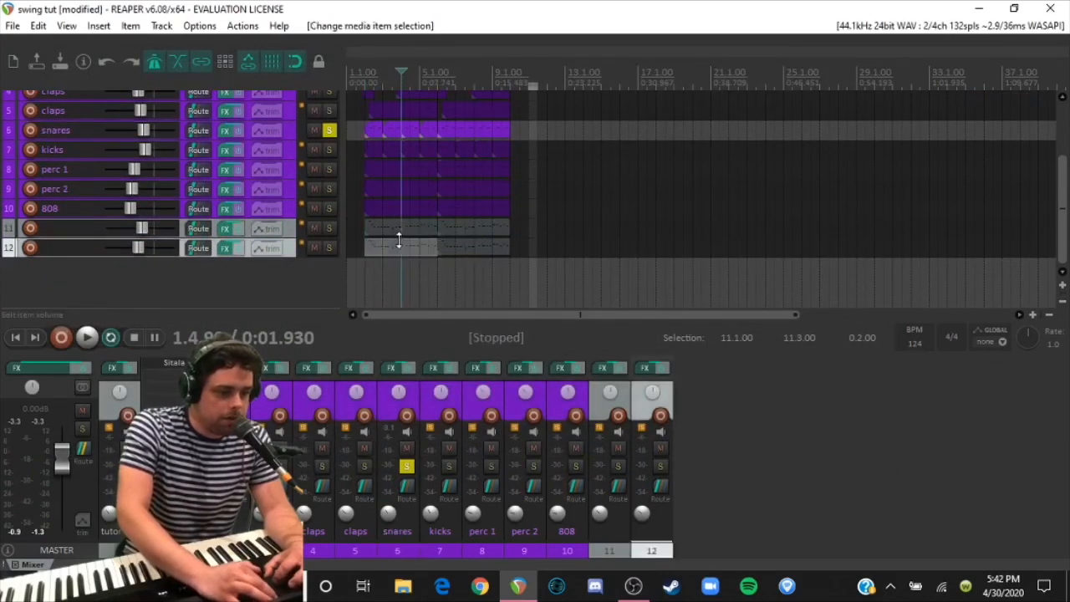
left_click(331, 248)
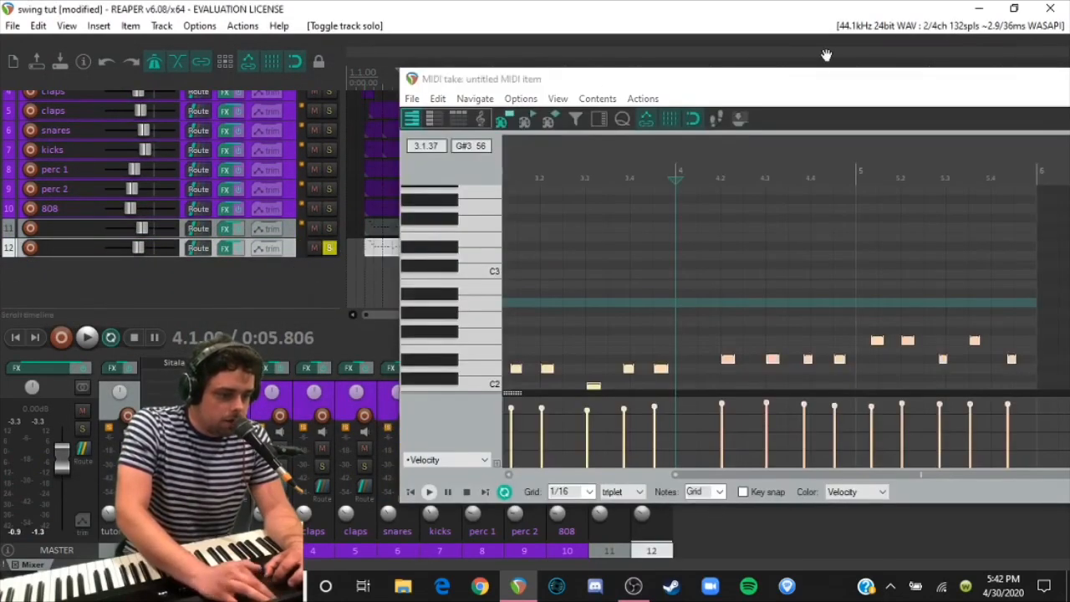
left_click_drag(817, 84, 482, 41)
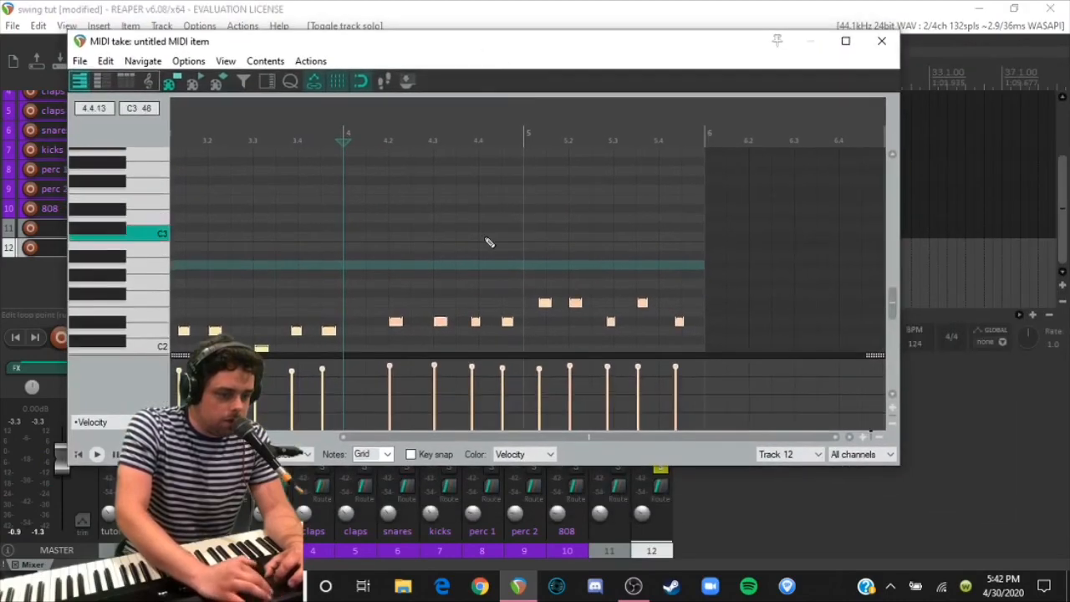
Step: Audition track 12's melody from bar 2 and follow its notes through to the end of the item
scroll(490, 242, "up", 2)
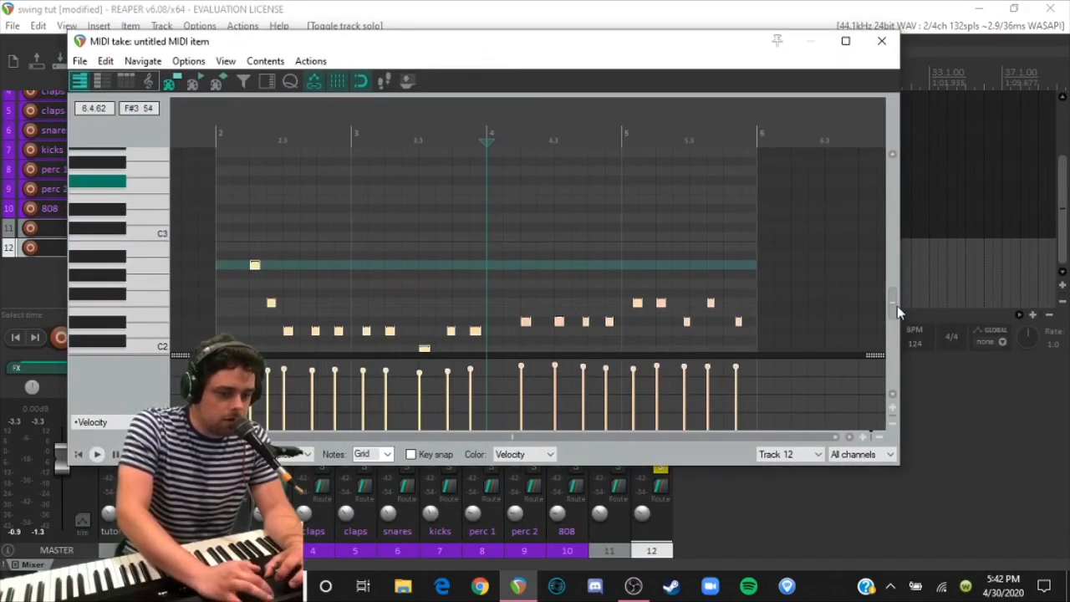
left_click_drag(894, 310, 897, 329)
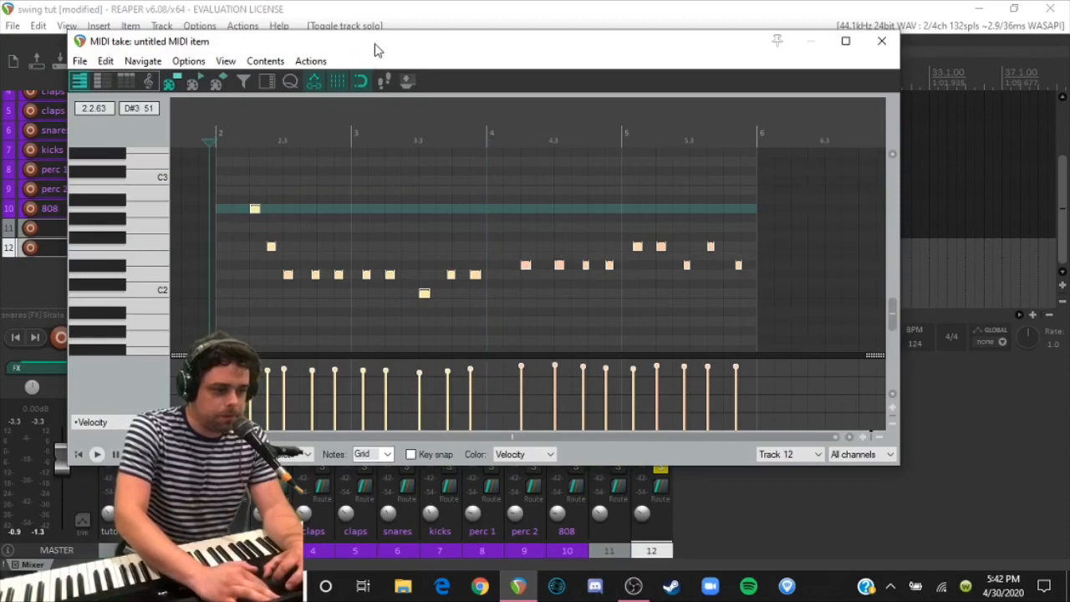
mouse_move(374, 50)
left_mouse_down()
mouse_move(673, 97)
mouse_move(360, 55)
left_mouse_up()
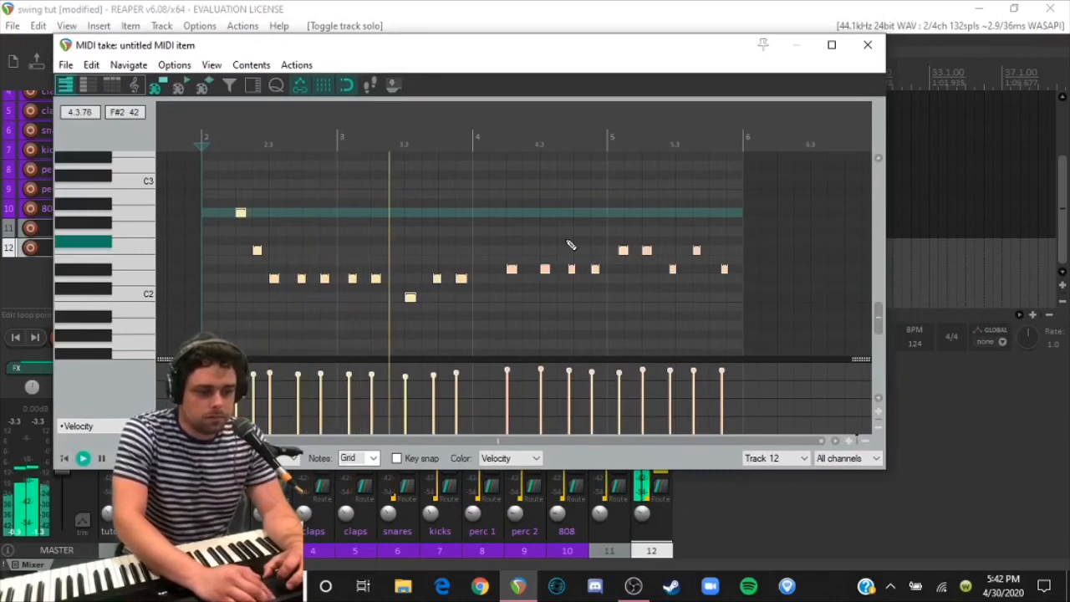
scroll(569, 303, "down", 5)
scroll(569, 305, "up", 6)
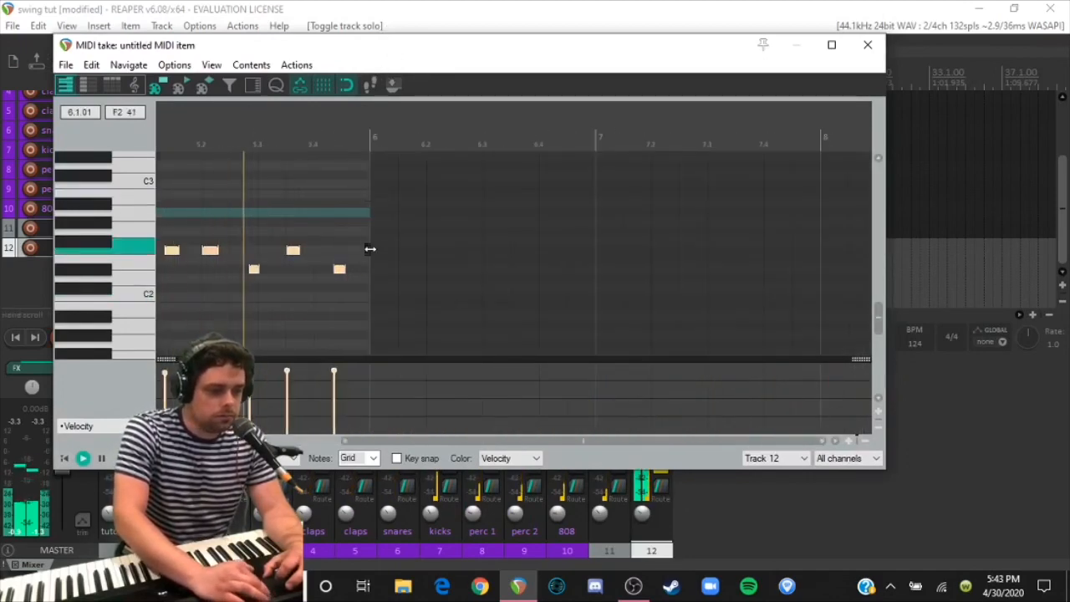
scroll(370, 249, "up", 4)
key("space")
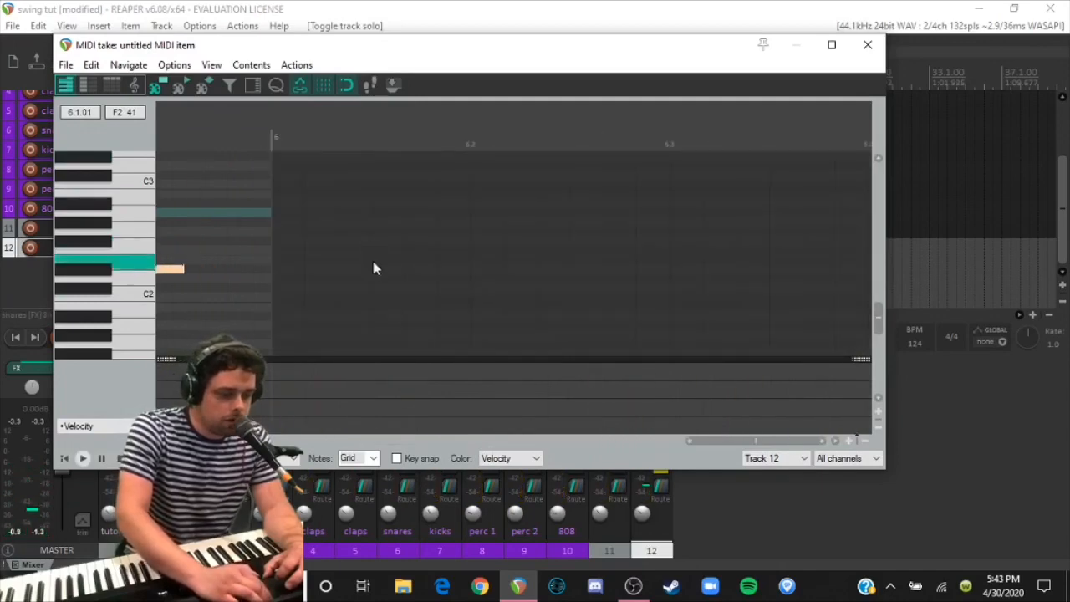
Step: Select the D2 notes one by one from 2.3 to just after bar 3 to examine their triplet spacing
scroll(520, 260, "down", 6)
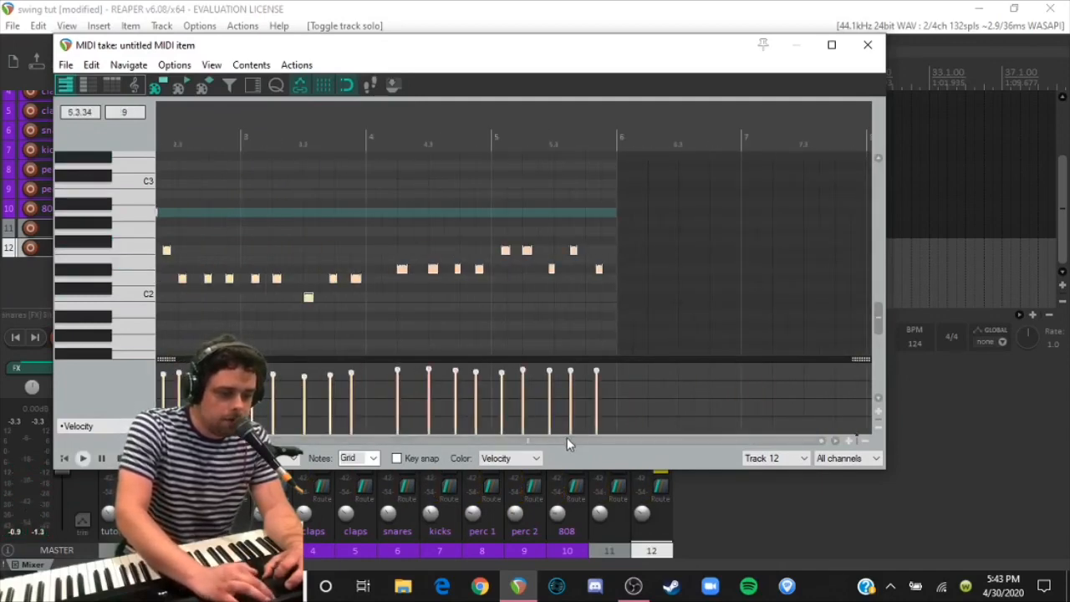
left_click_drag(568, 440, 494, 442)
scroll(275, 181, "up", 1)
scroll(278, 183, "up", 3)
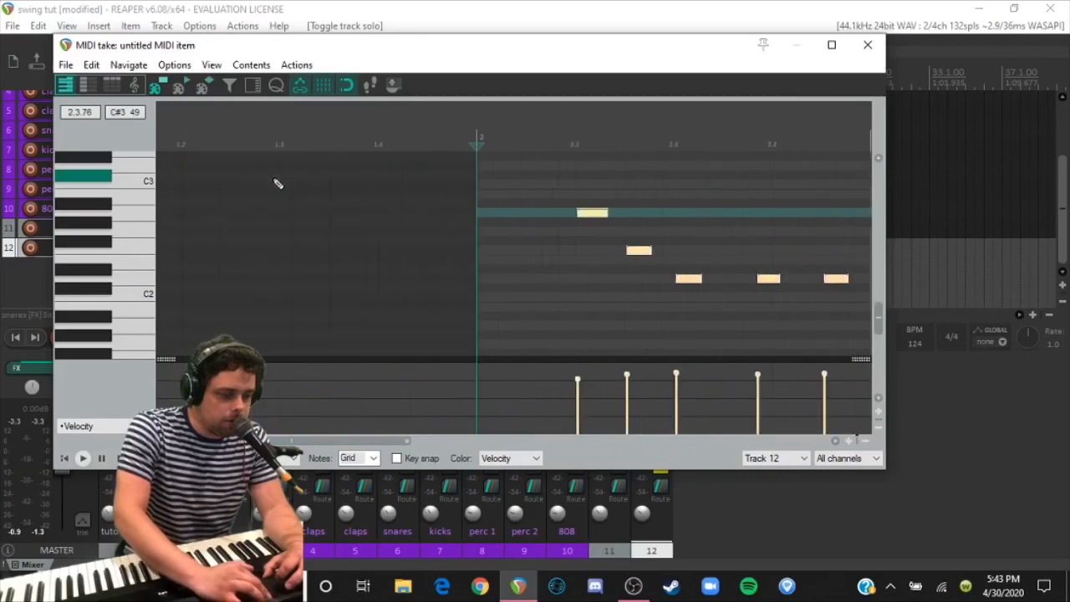
left_click_drag(348, 447, 378, 440)
left_click(258, 276)
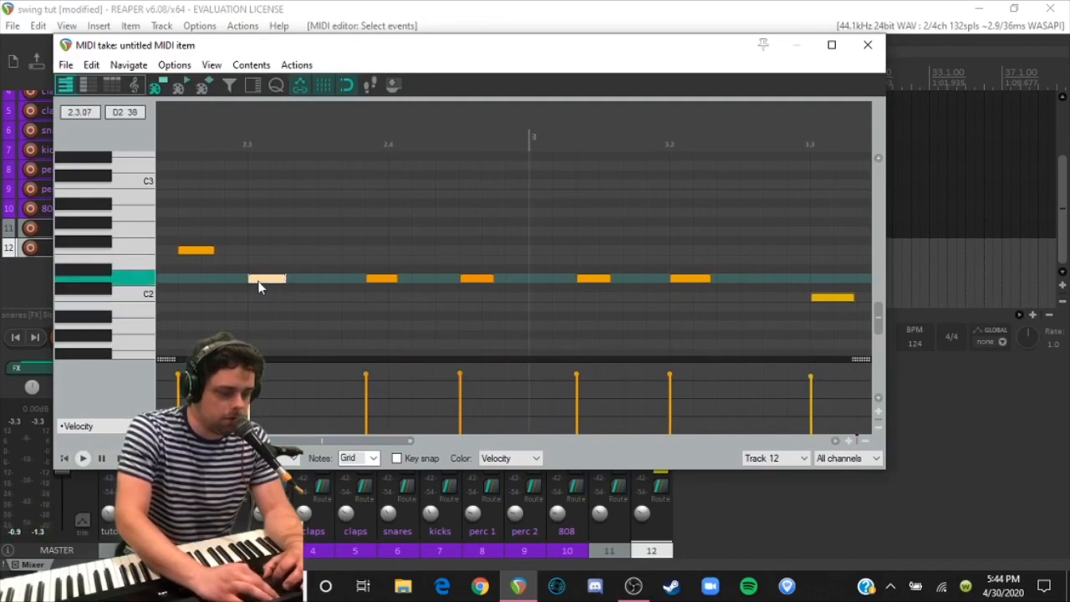
left_click(375, 279)
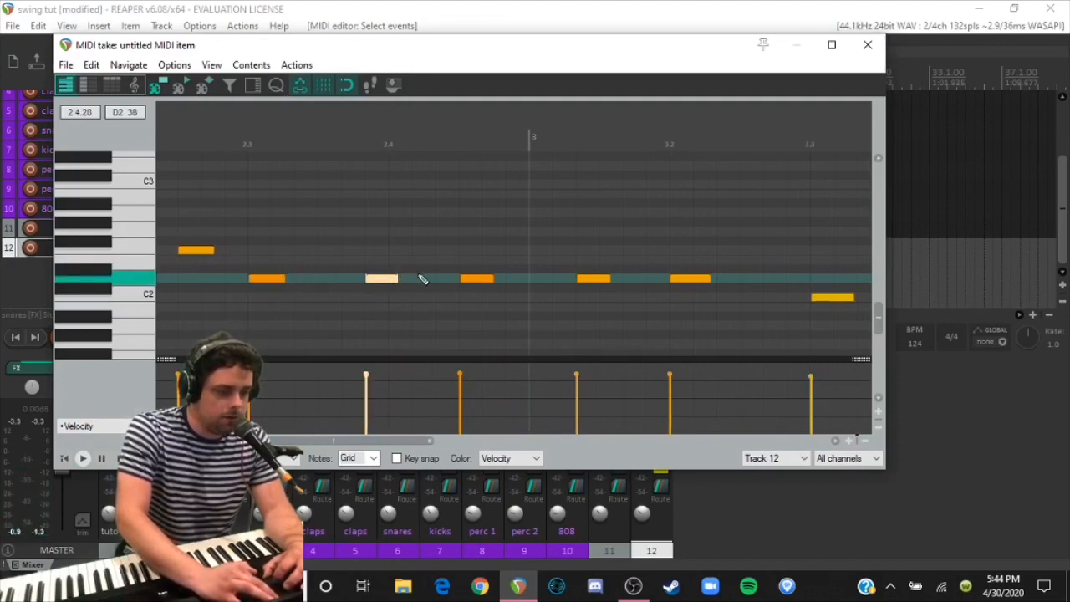
left_click(473, 280)
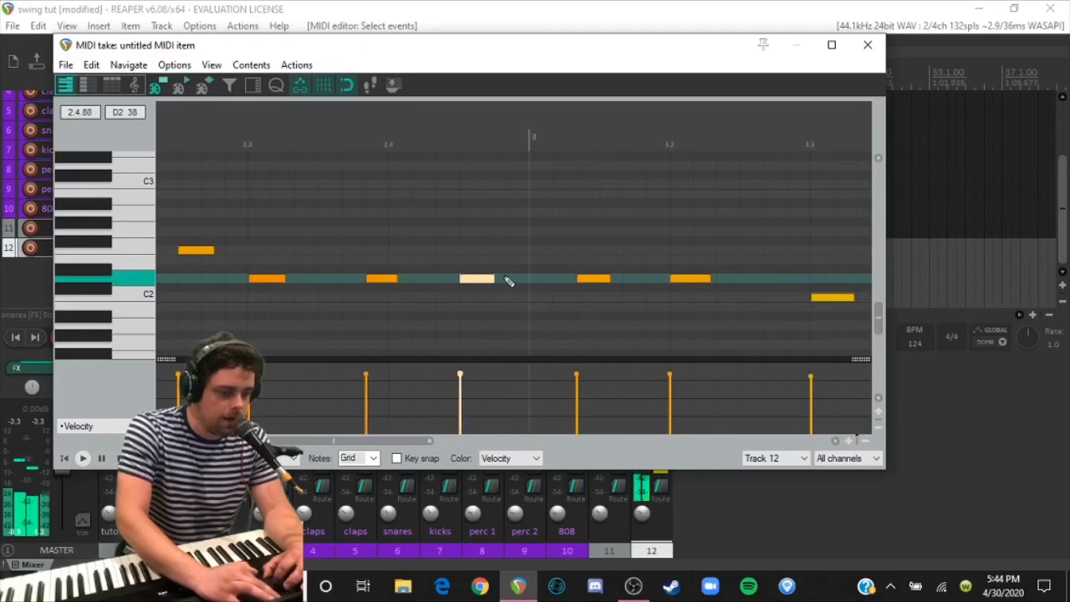
left_click(599, 279)
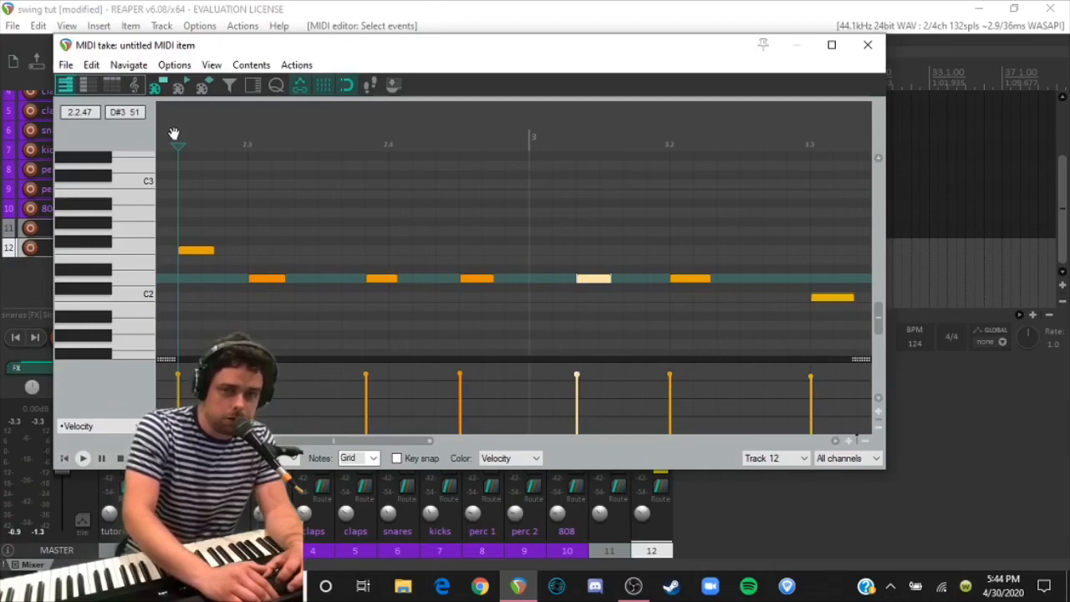
Step: Audition the melody from 2.2.50 to the end of the item, viewing all its notes
key("space")
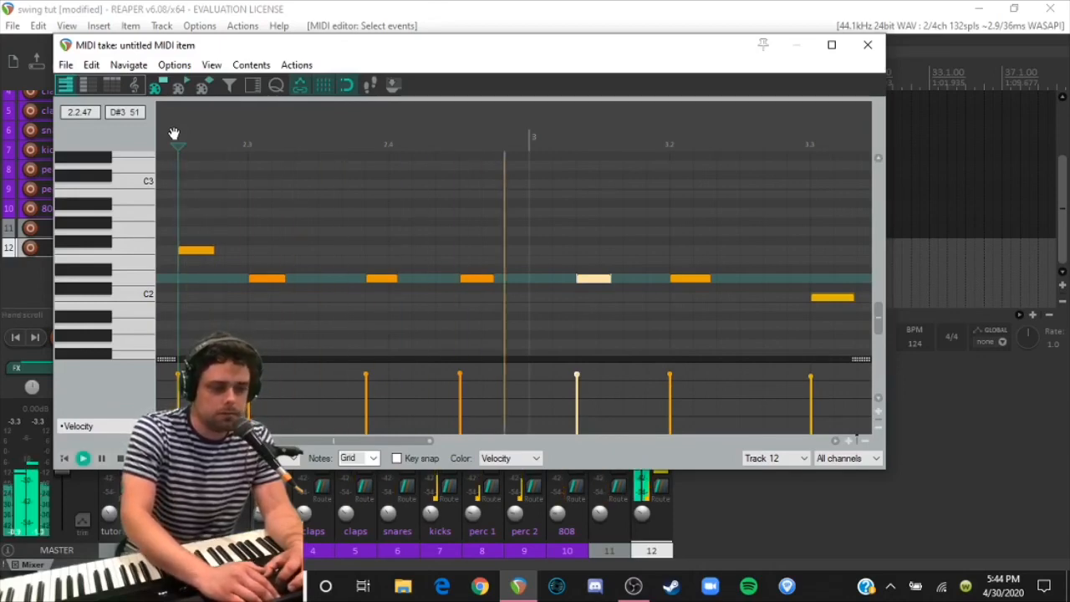
scroll(413, 290, "up", 3)
scroll(413, 290, "down", 6)
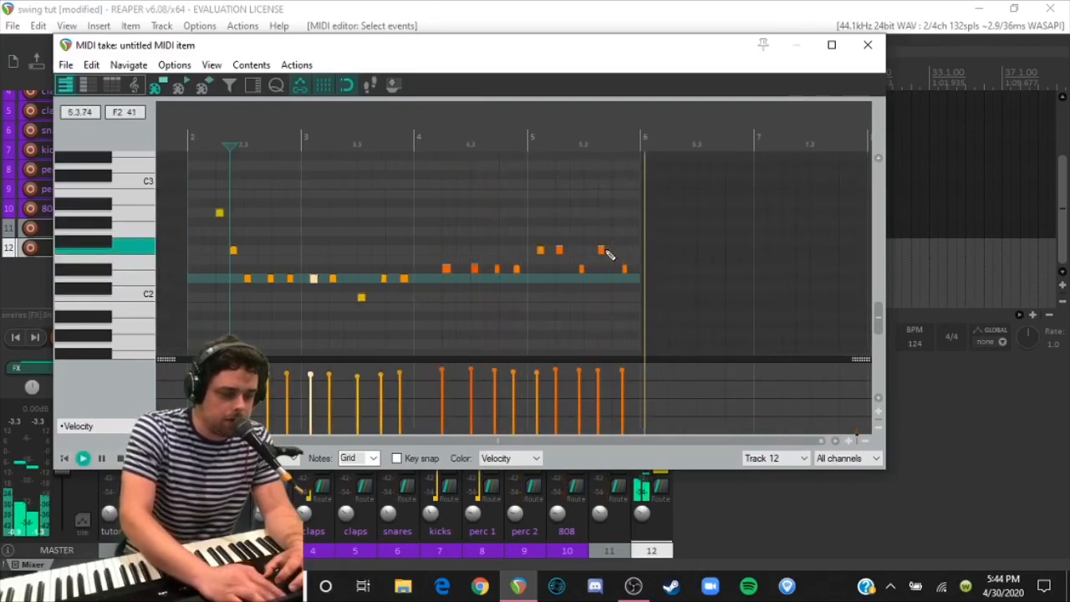
key("space")
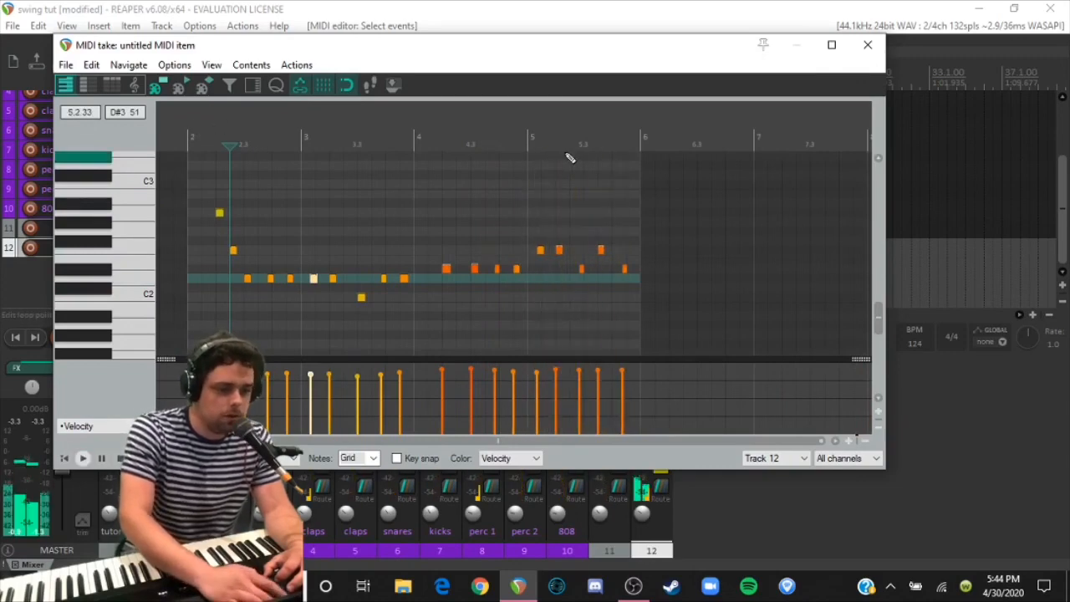
Step: Close the melody's MIDI editor, move the solo from track 12 to perc 2, and open perc 2's first MIDI item
left_click(867, 46)
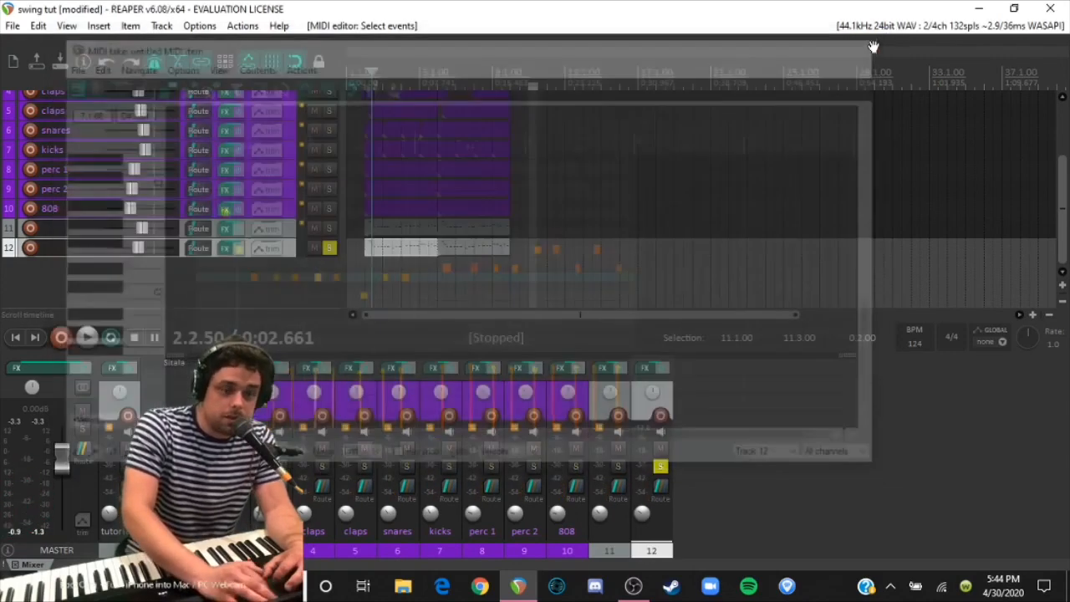
left_click(330, 249)
scroll(335, 230, "up", 1)
left_click(333, 229)
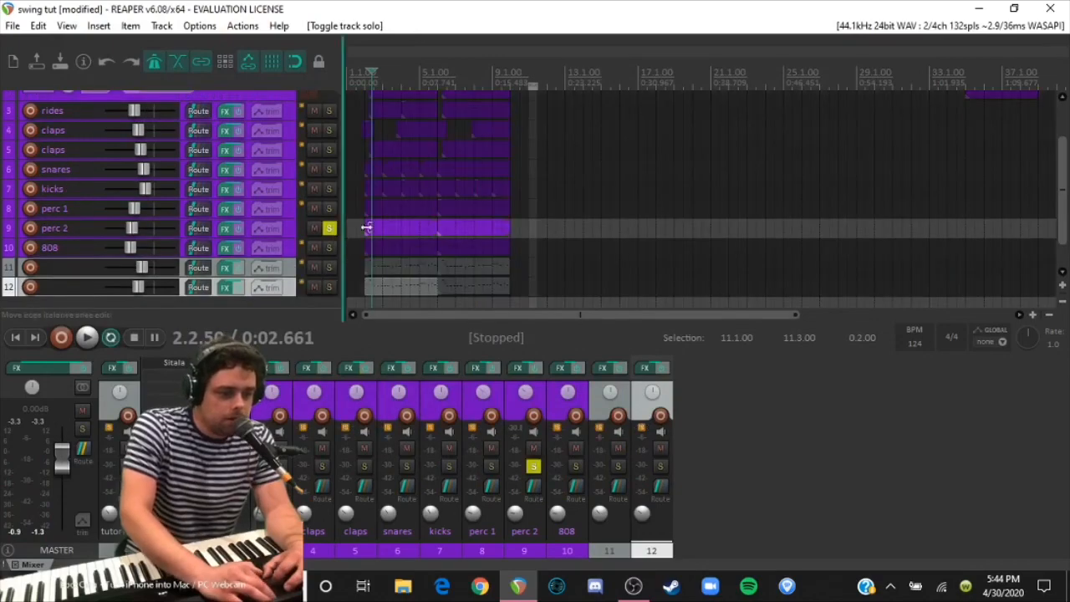
double_click(402, 228)
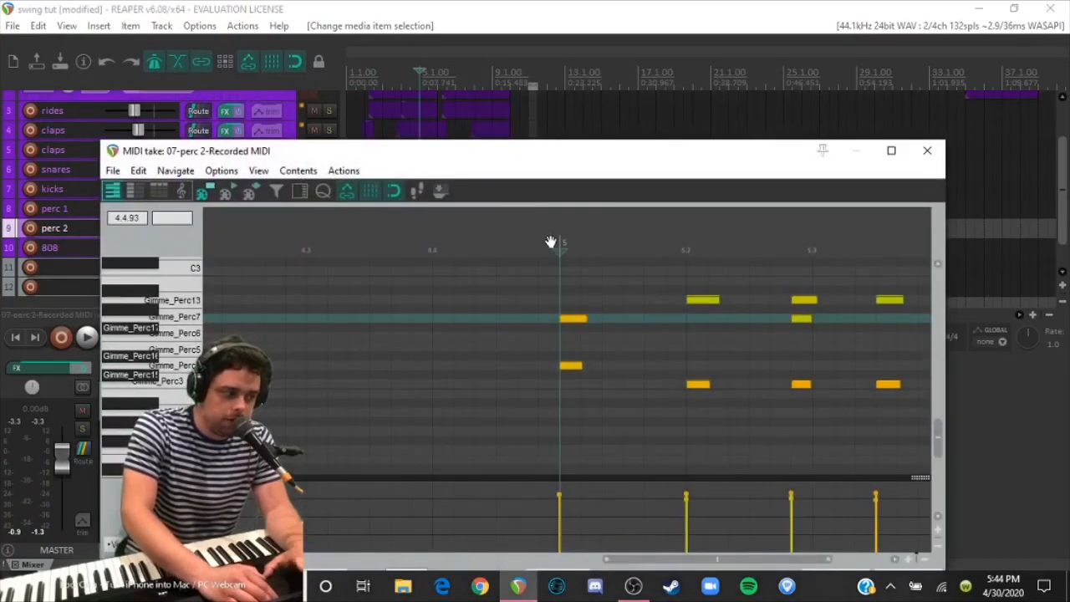
Step: Audition perc 2 from bar 5 and fill the Gimme_Perc7 row with consecutive triplet notes between 5.2 and 5.3
key("space")
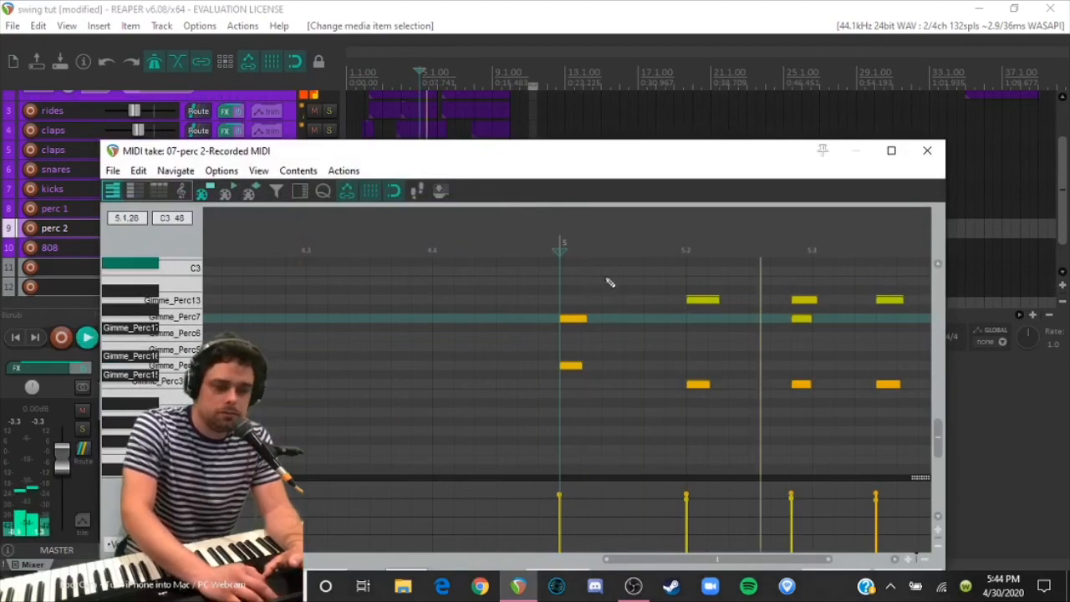
key("space")
key("space")
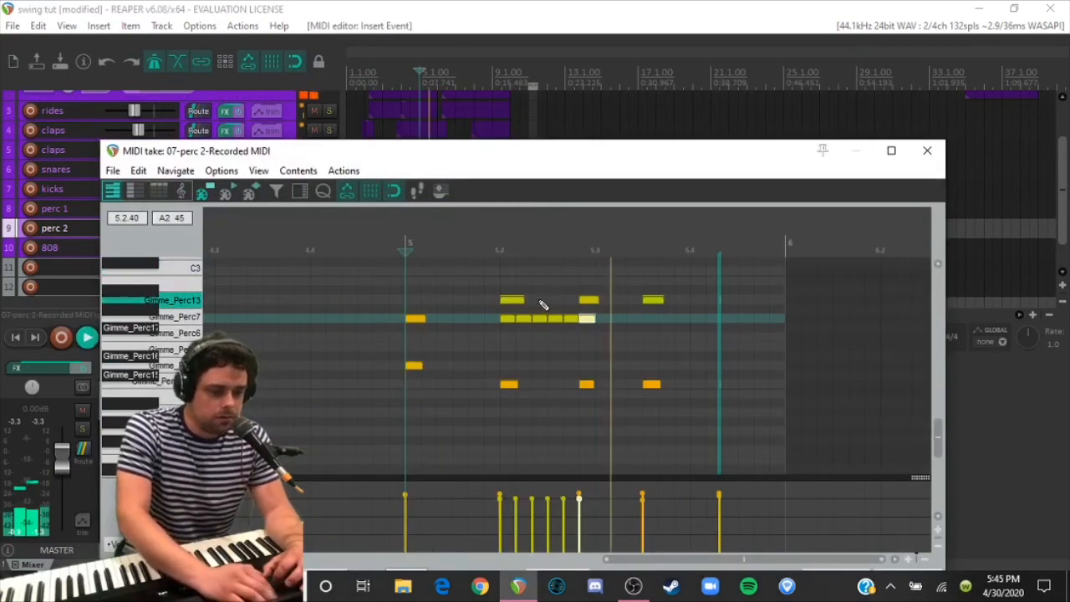
key("space")
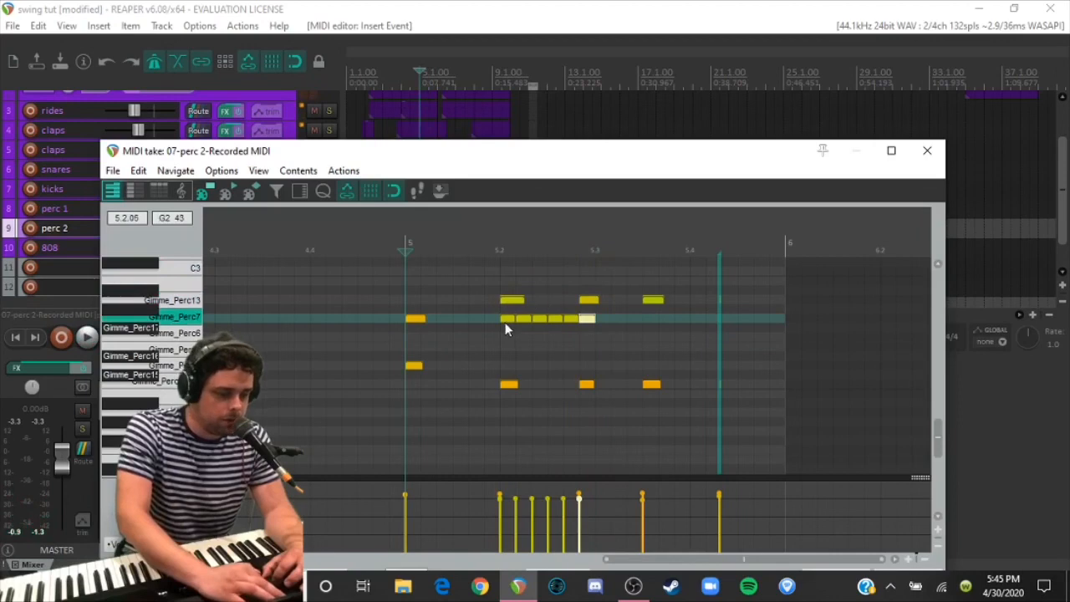
Step: Delete the four middle Gimme_Perc7 notes between 5.2 and 5.3, keeping the outer two, and audition from 5.2
left_click(525, 319)
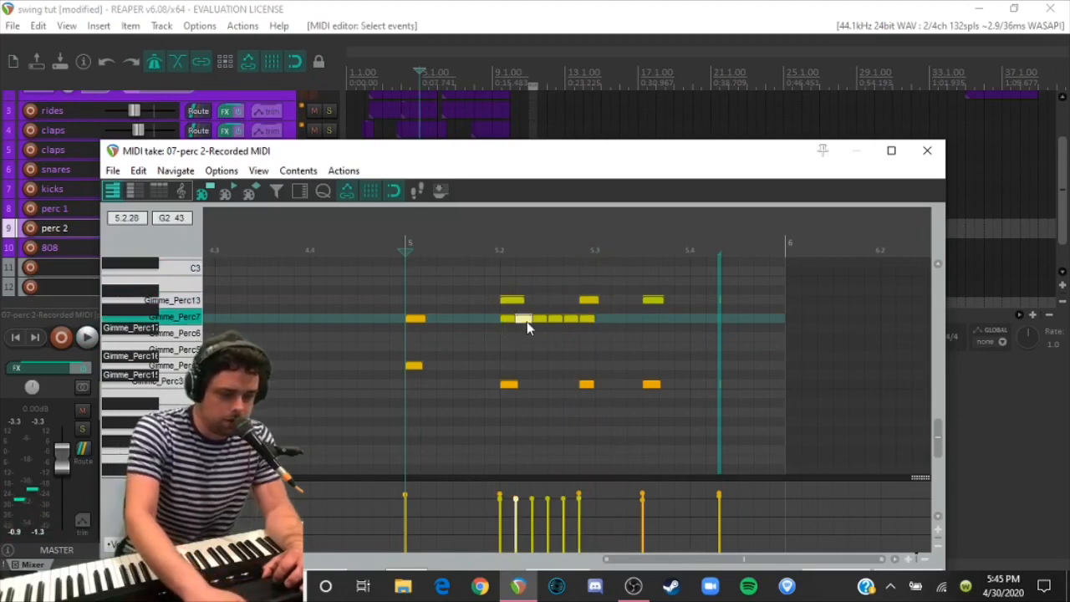
left_click(573, 318)
key("Delete")
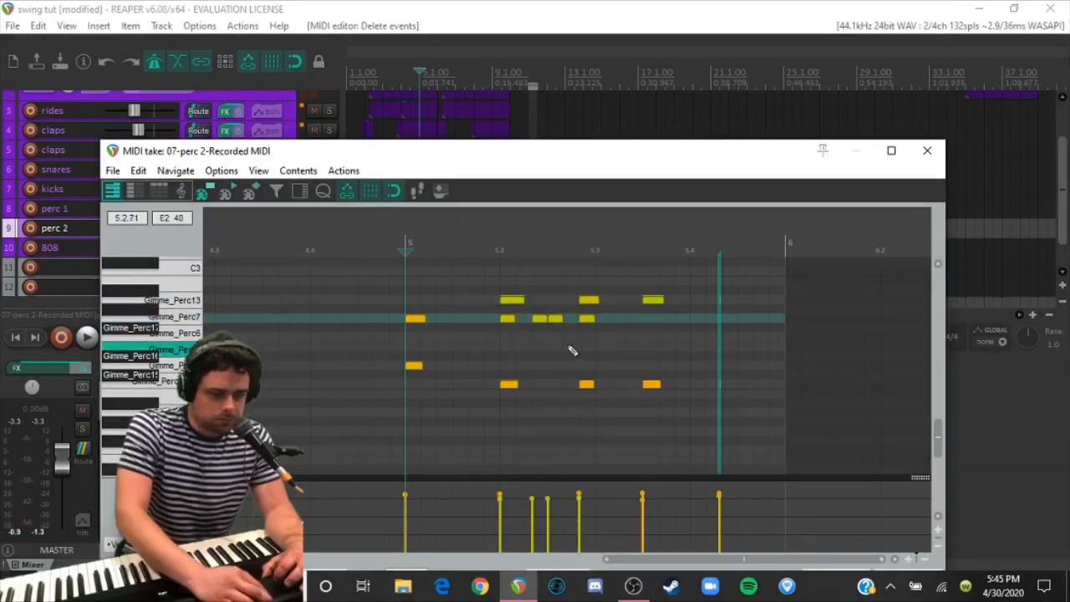
left_click_drag(565, 343, 544, 322)
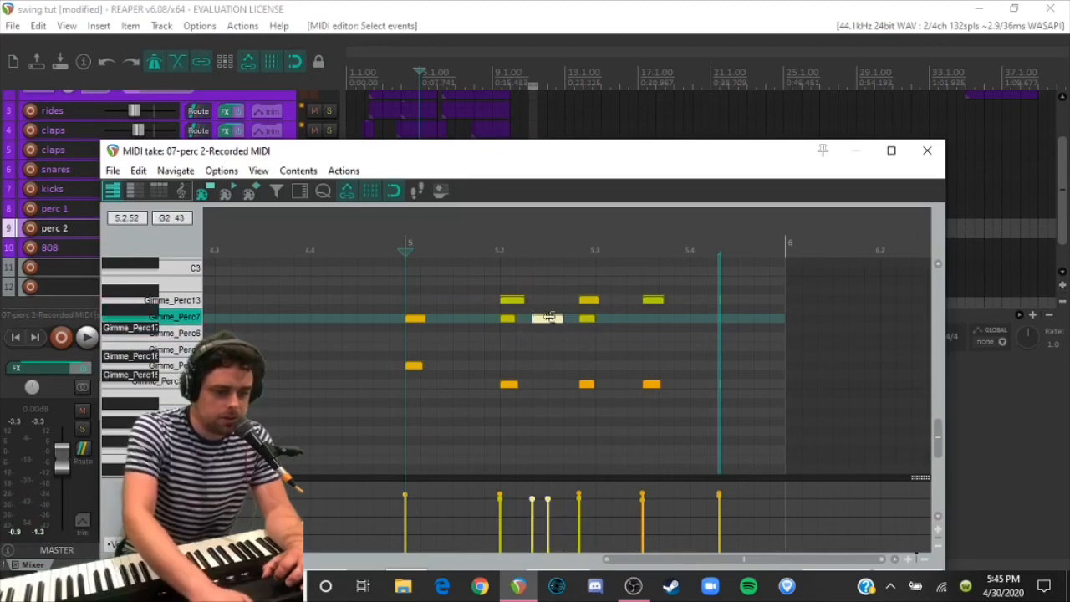
key("Delete")
left_click(497, 242)
key("space")
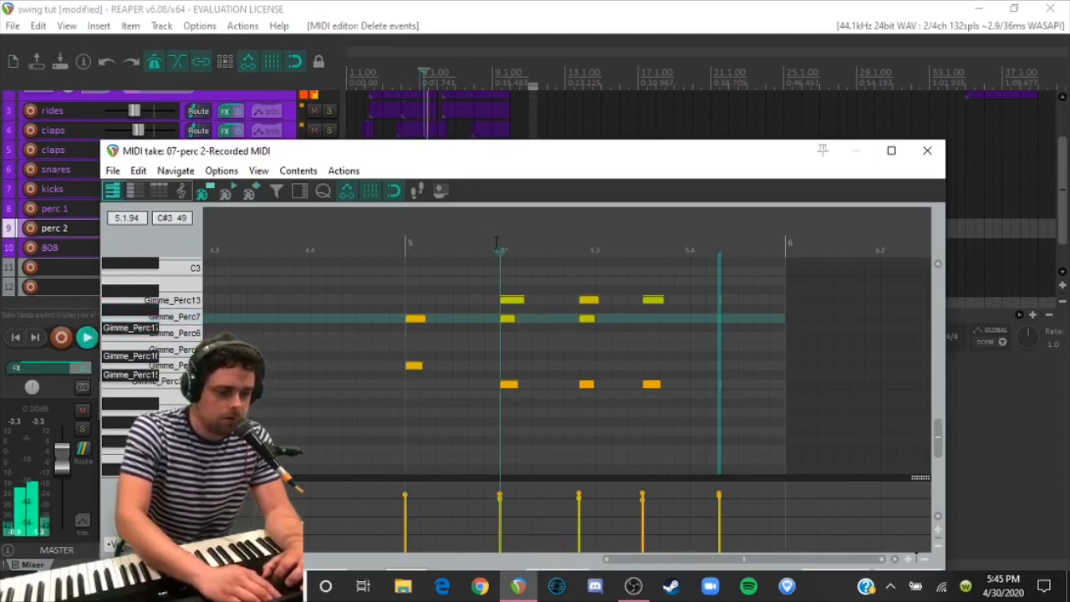
Step: Close the perc 2 MIDI editor and place the edit cursor at bar 2 of the arrangement
left_click(942, 153)
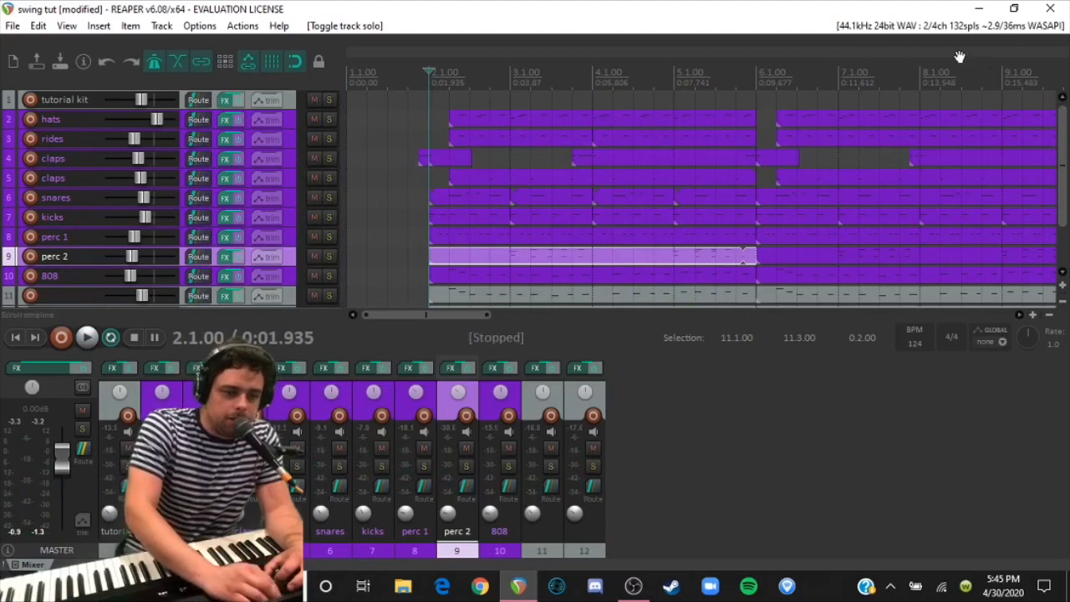
left_click(407, 79)
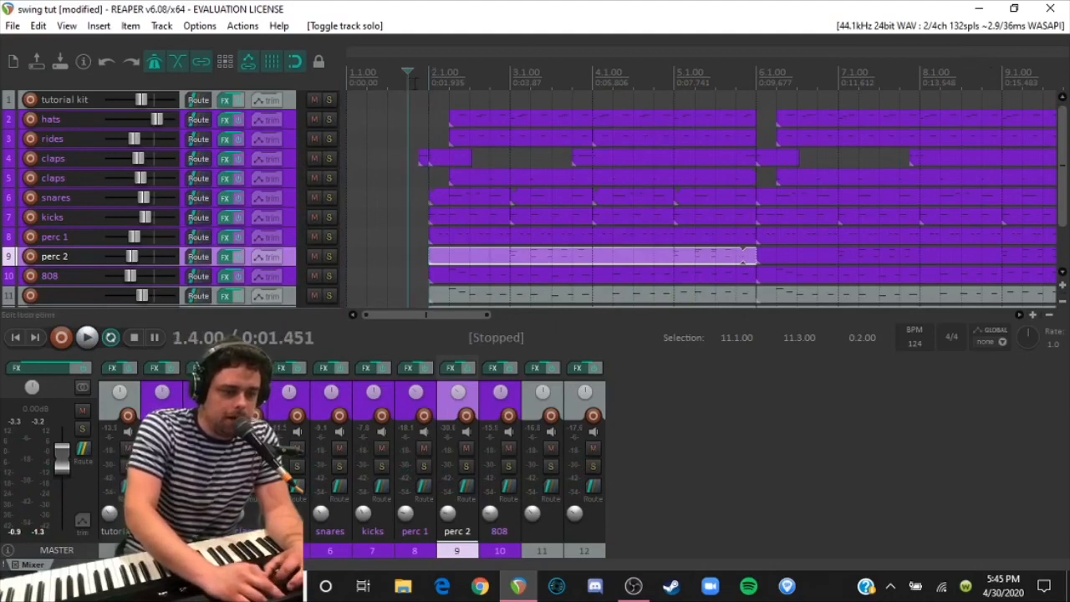
left_click(423, 80)
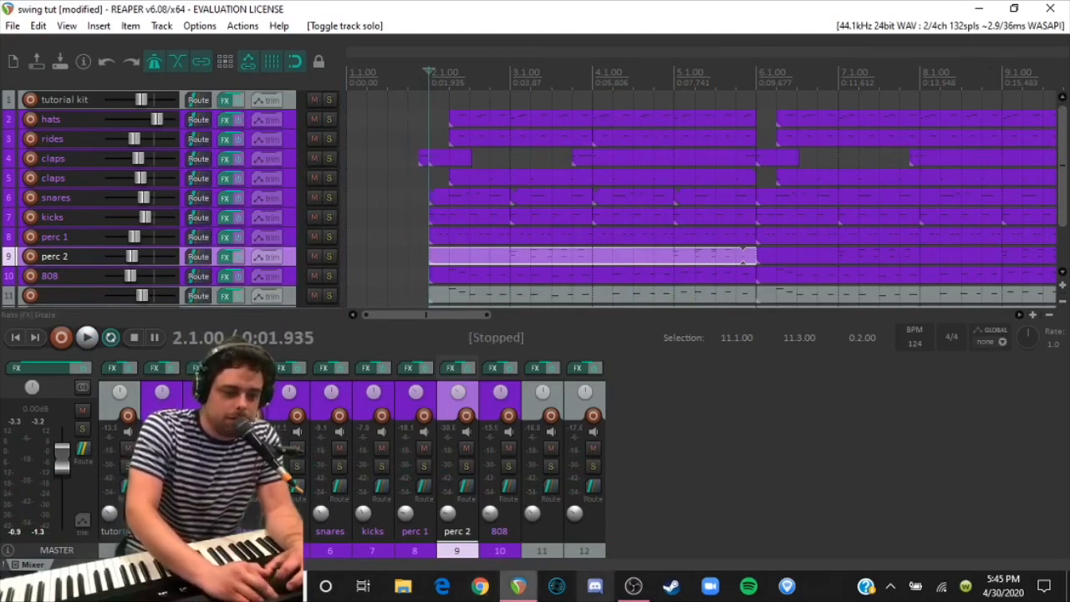
Step: Switch to OBS Studio to reach its recording controls
left_click(633, 586)
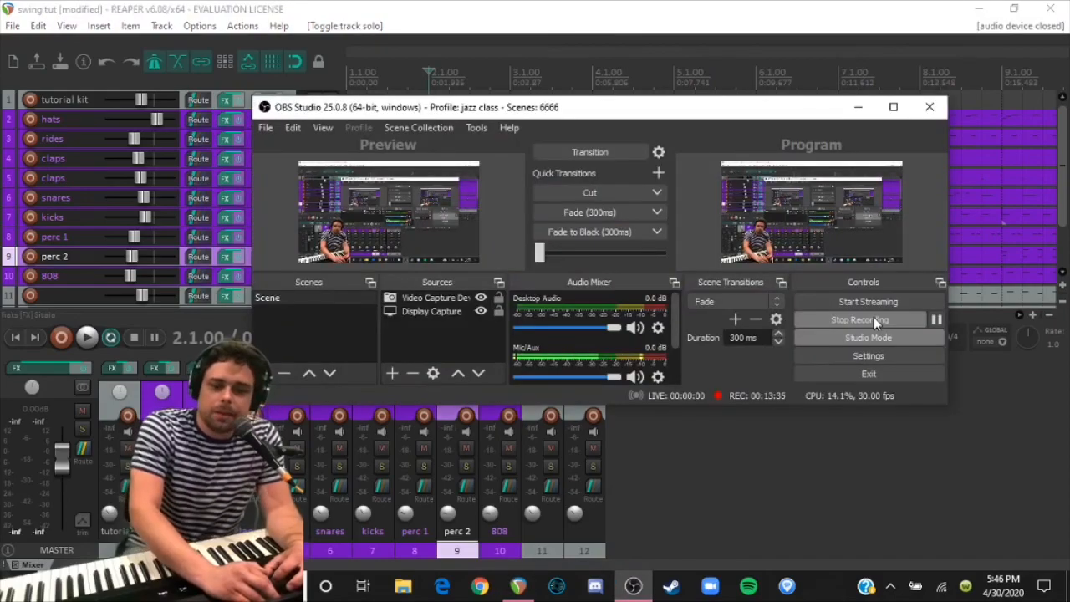